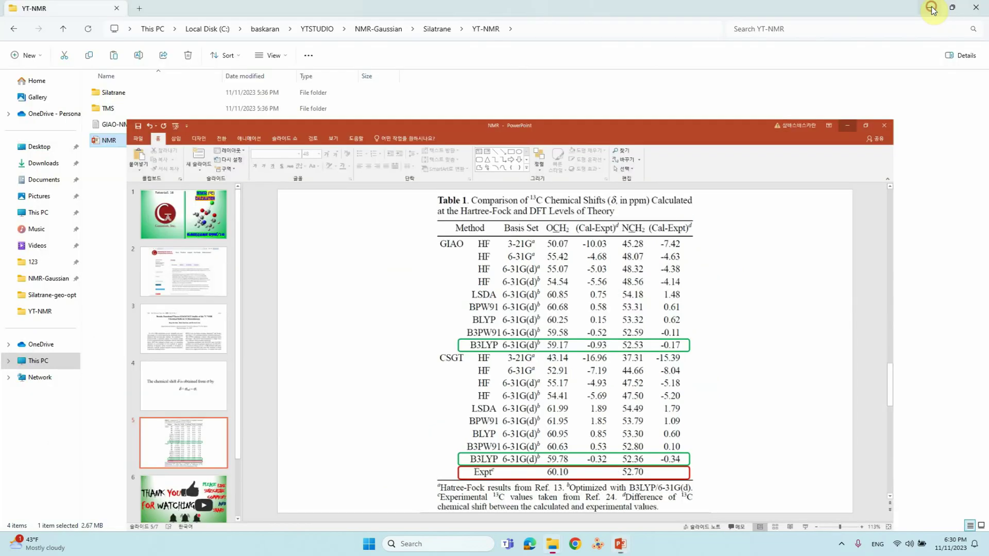
Step: Go to the Silatrane-geo-opt folder inside the Silatrane folder of YT-NMR
{"action": "left_click", "coordinate": [284, 216]}
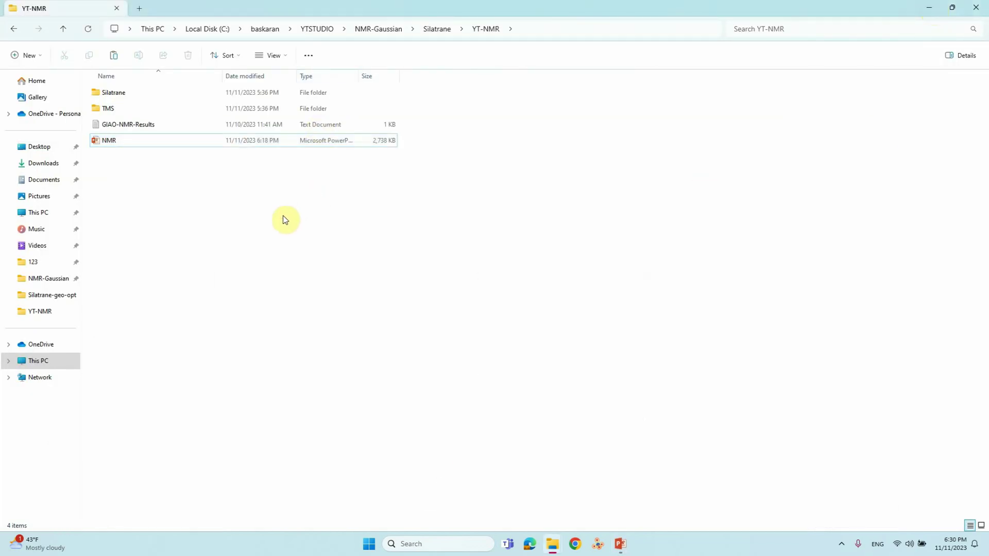
{"action": "double_click", "coordinate": [115, 92]}
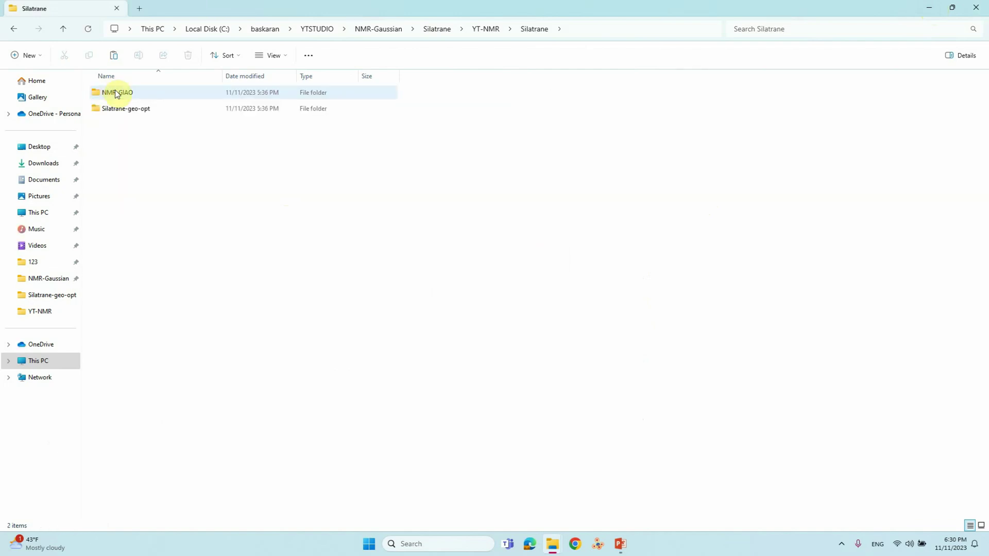
{"action": "double_click", "coordinate": [119, 110]}
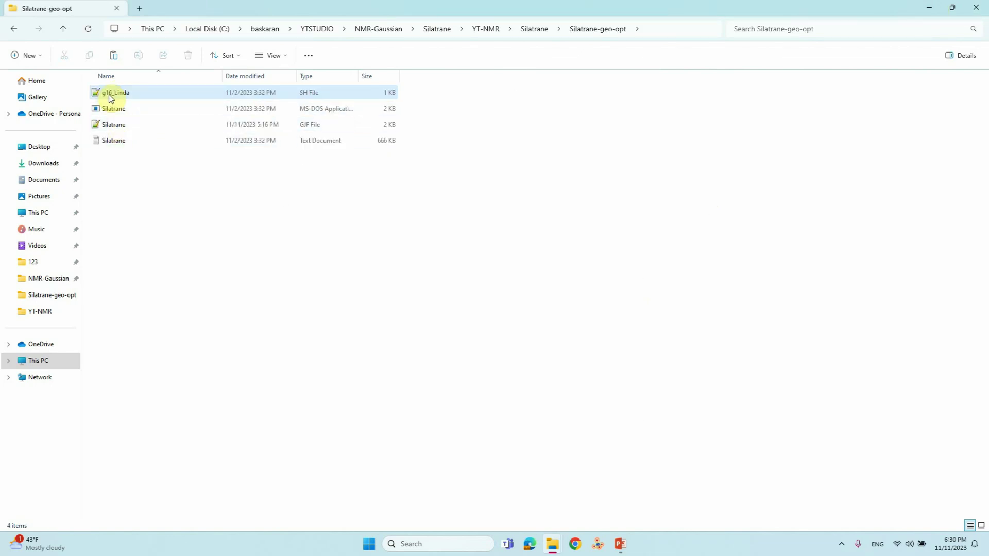
Step: Open the Silatrane.com input file in Notepad++ and close the already open Silatrane-NMR.com file
{"action": "left_click", "coordinate": [115, 125]}
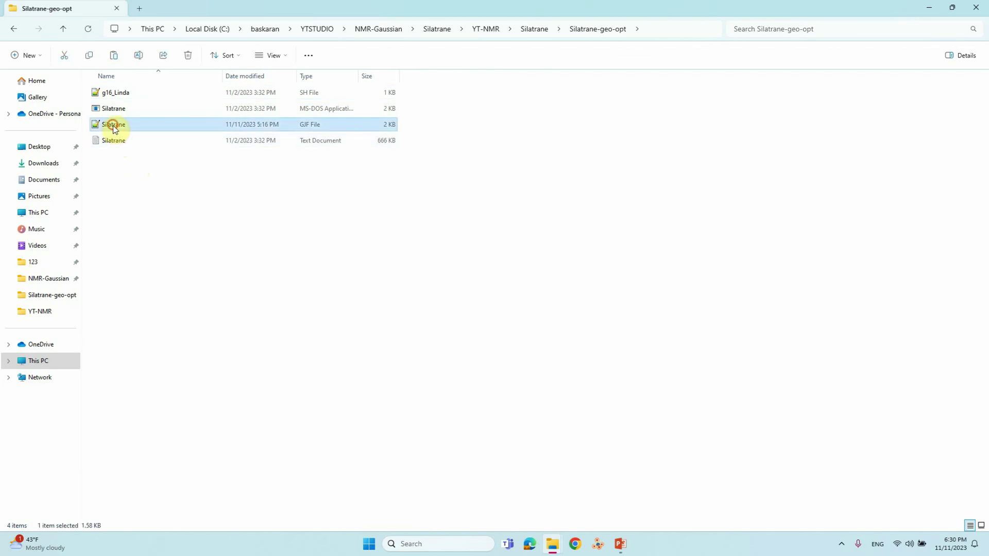
{"action": "left_click", "coordinate": [113, 108]}
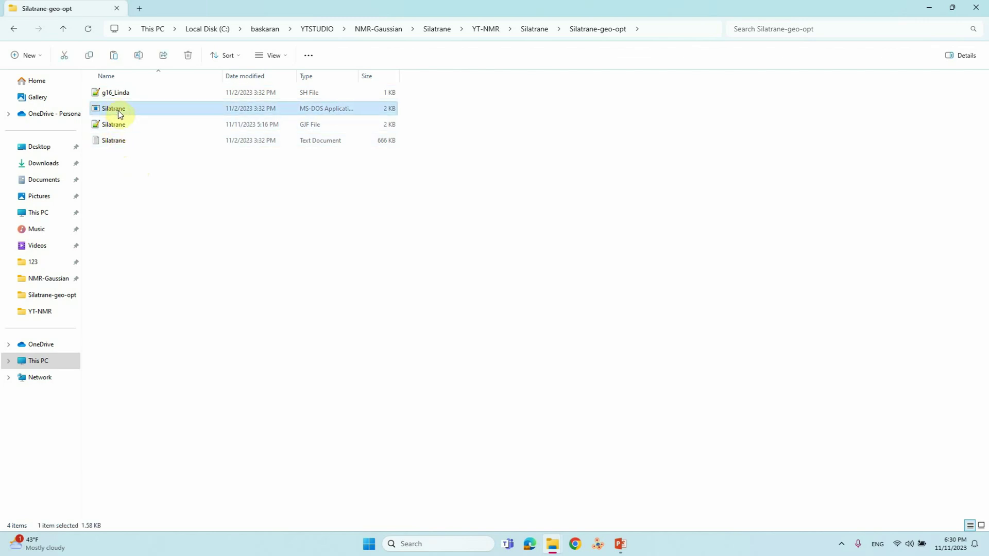
{"action": "right_click", "coordinate": [118, 112]}
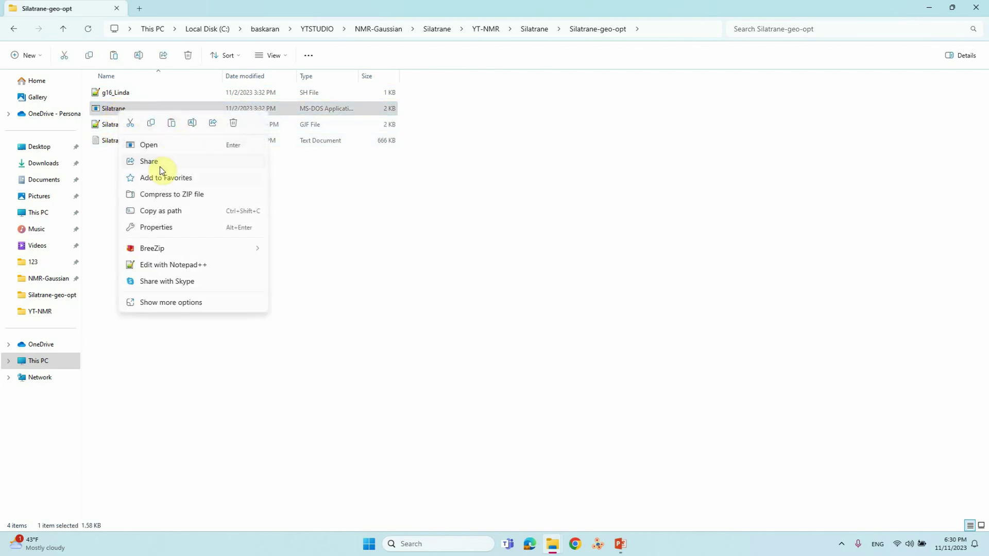
{"action": "left_click", "coordinate": [162, 264]}
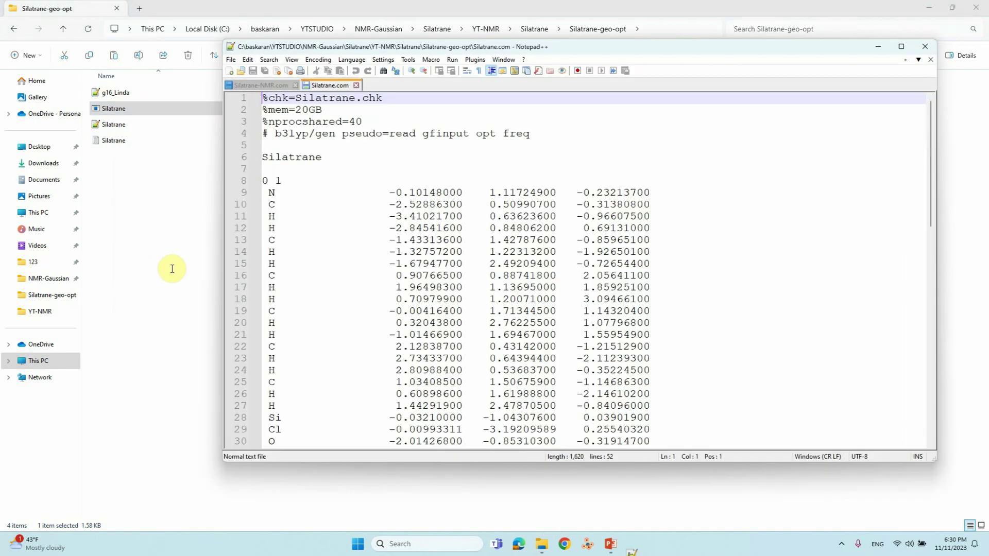
{"action": "left_click", "coordinate": [295, 85]}
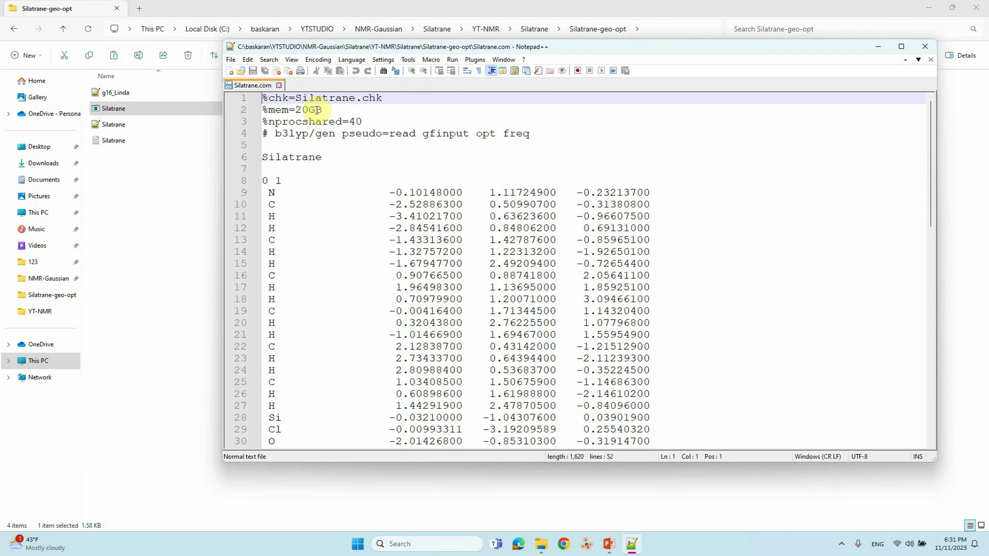
Step: Examine the header of Silatrane.com: the checkpoint name, memory and processor settings, and the opt freq keywords in the route line
{"action": "left_click_drag", "start_coordinate": [296, 98], "coordinate": [355, 98]}
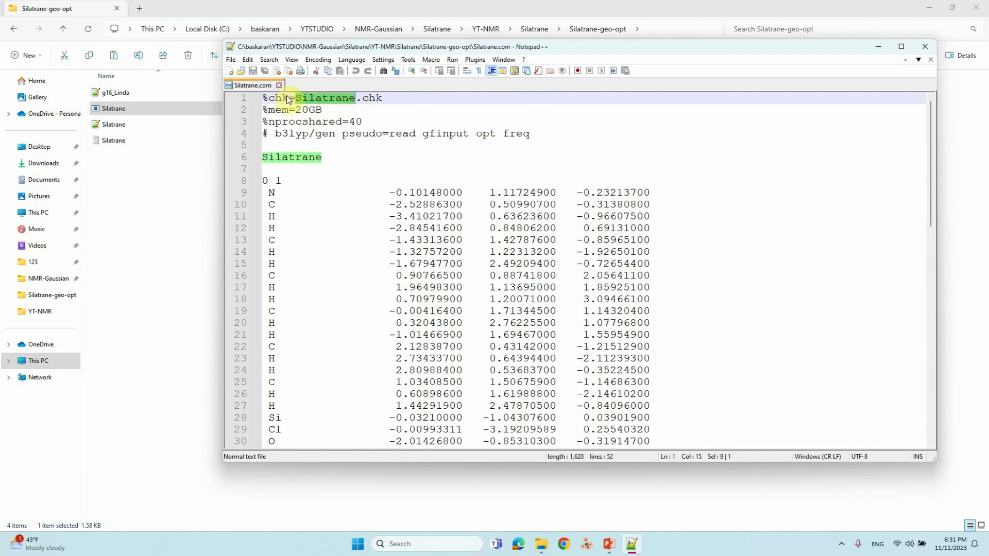
{"action": "mouse_move", "coordinate": [267, 110]}
{"action": "left_mouse_down"}
{"action": "mouse_move", "coordinate": [364, 123]}
{"action": "mouse_move", "coordinate": [253, 109]}
{"action": "left_mouse_up"}
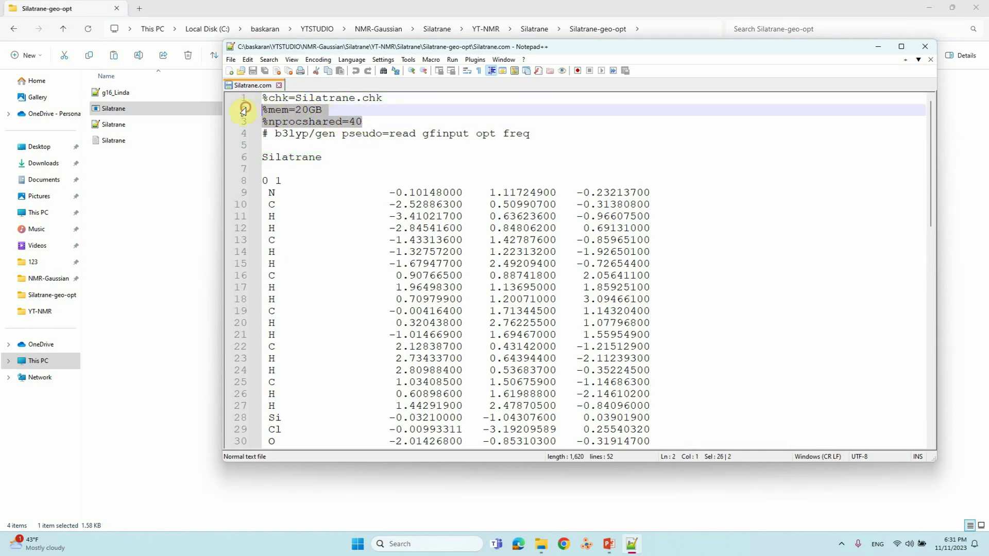
{"action": "left_click", "coordinate": [300, 110]}
{"action": "double_click", "coordinate": [313, 110]}
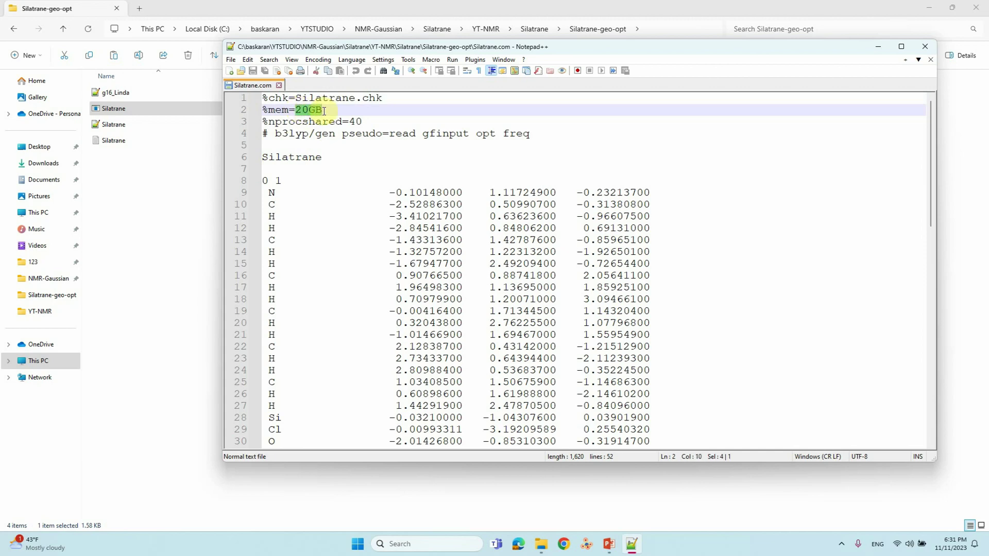
{"action": "left_click_drag", "start_coordinate": [363, 121], "coordinate": [351, 122]}
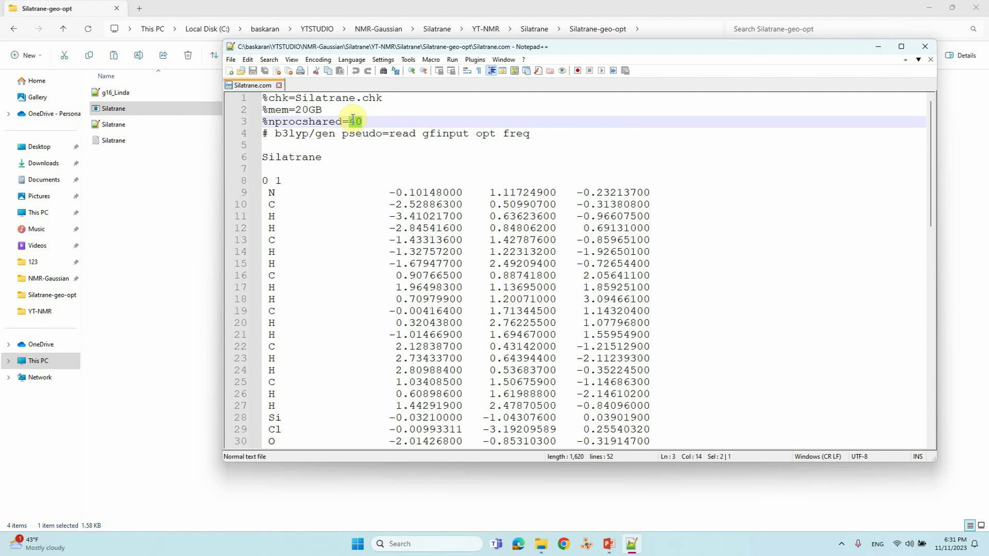
{"action": "left_click", "coordinate": [356, 122]}
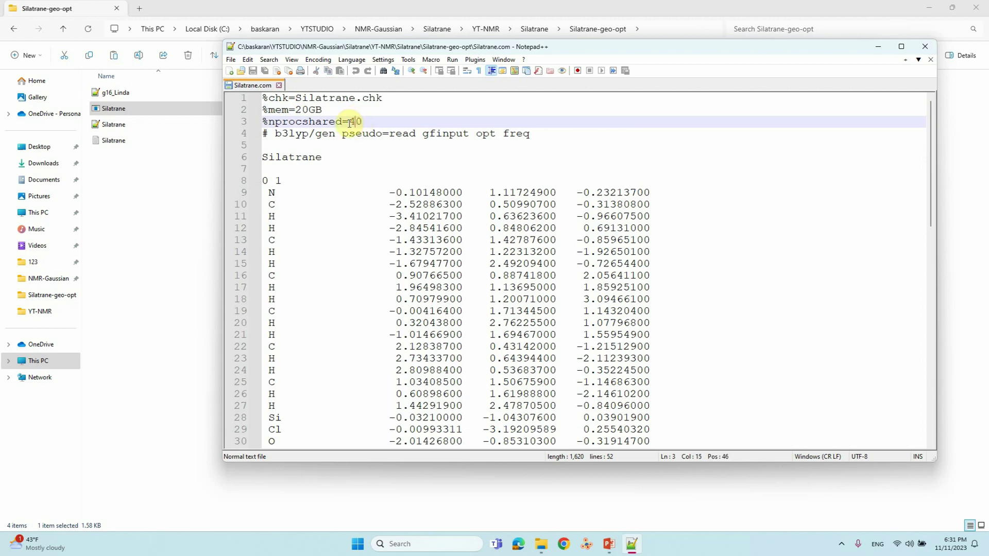
{"action": "left_click", "coordinate": [303, 134]}
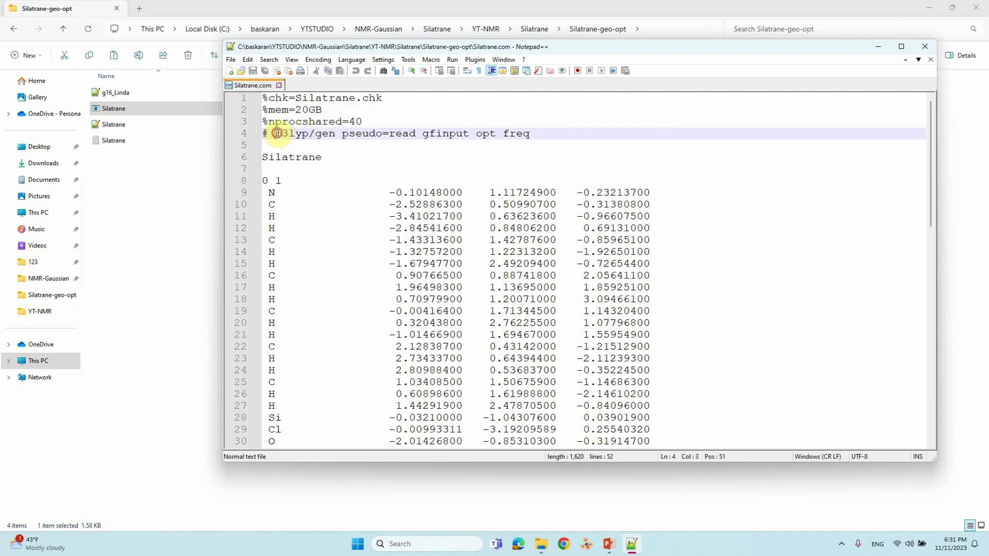
{"action": "left_click", "coordinate": [478, 134]}
{"action": "left_click_drag", "start_coordinate": [478, 134], "coordinate": [531, 137]}
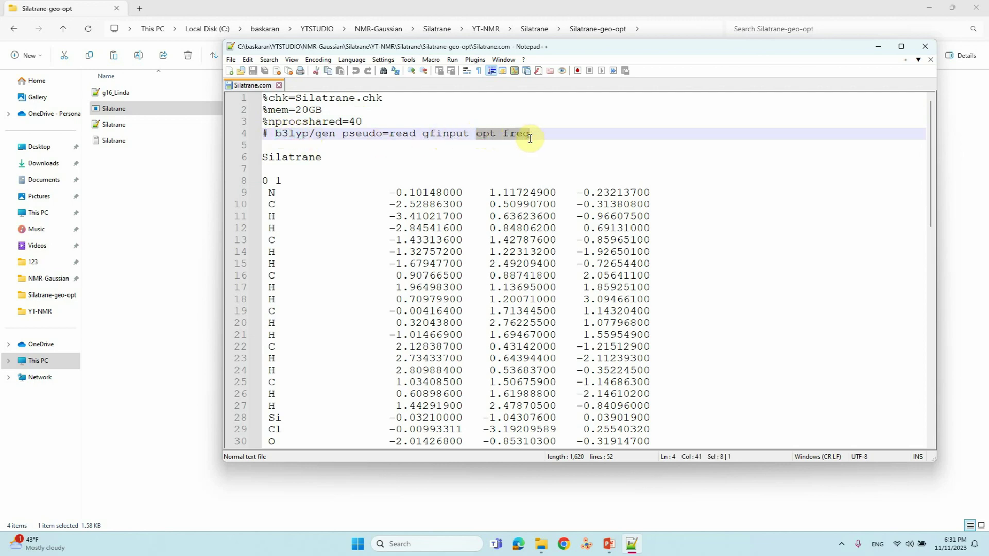
Step: Review the atomic coordinates and the basis set section with its element list at the end of Silatrane.com
{"action": "left_click_drag", "start_coordinate": [342, 157], "coordinate": [616, 205]}
{"action": "left_click_drag", "start_coordinate": [263, 228], "coordinate": [384, 228]}
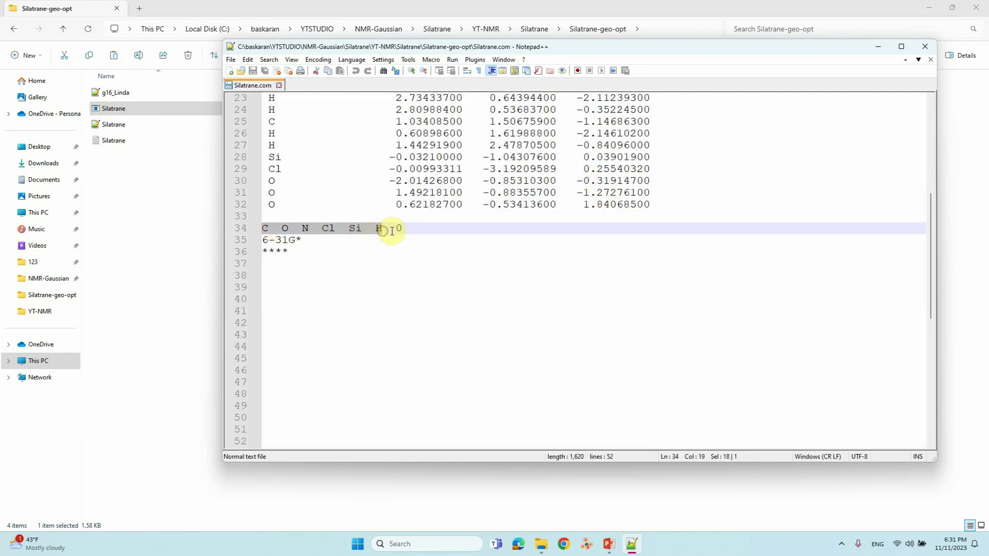
{"action": "double_click", "coordinate": [399, 228]}
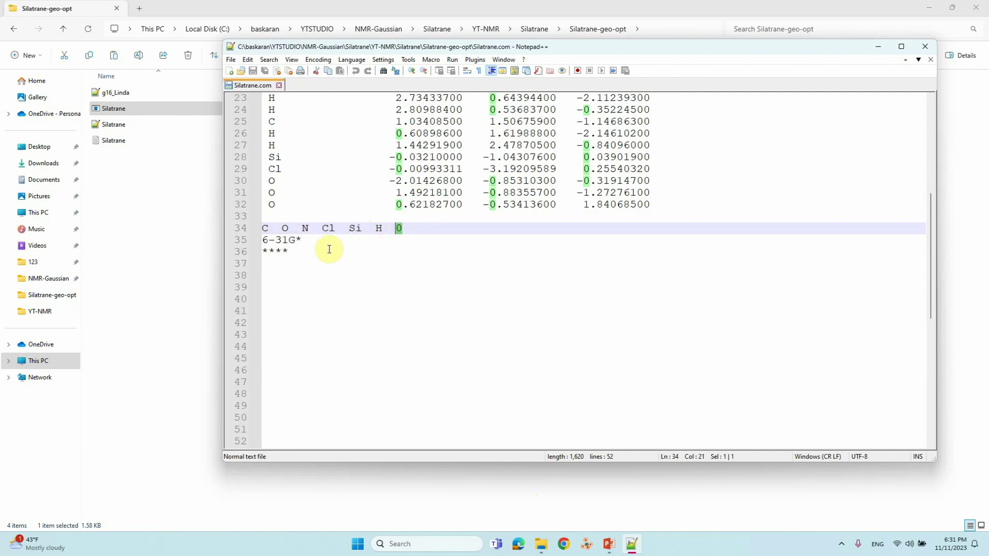
{"action": "left_click_drag", "start_coordinate": [309, 246], "coordinate": [252, 239]}
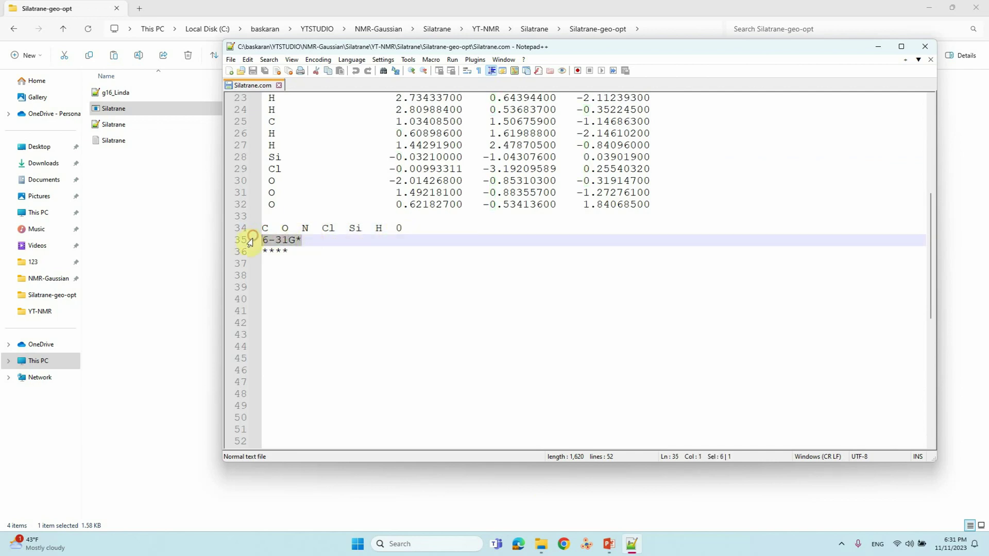
Step: Add three blank lines after the closing **** line of the basis set section and save Silatrane.com
{"action": "left_click", "coordinate": [301, 250]}
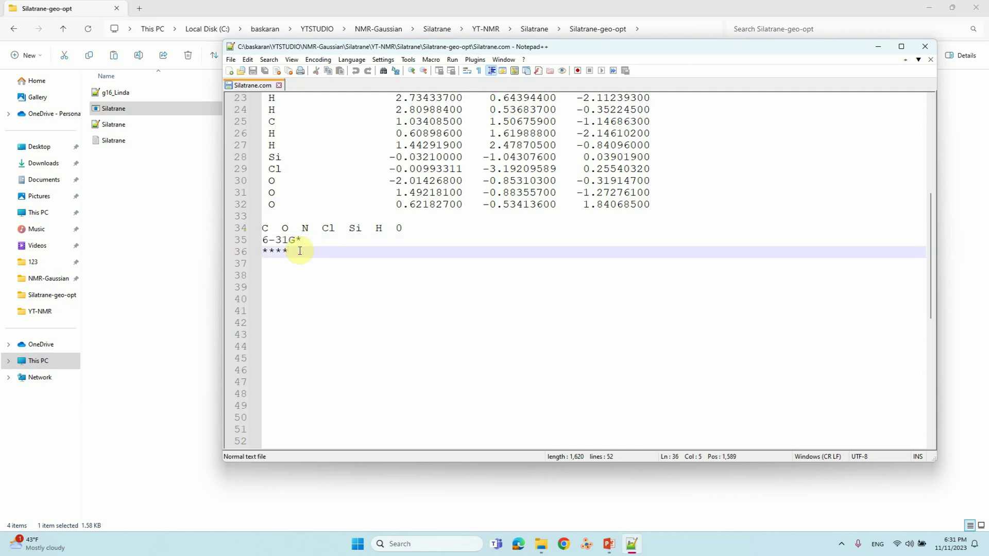
{"action": "key", "text": "Return"}
{"action": "key", "text": "Return"}
{"action": "key", "text": "Return"}
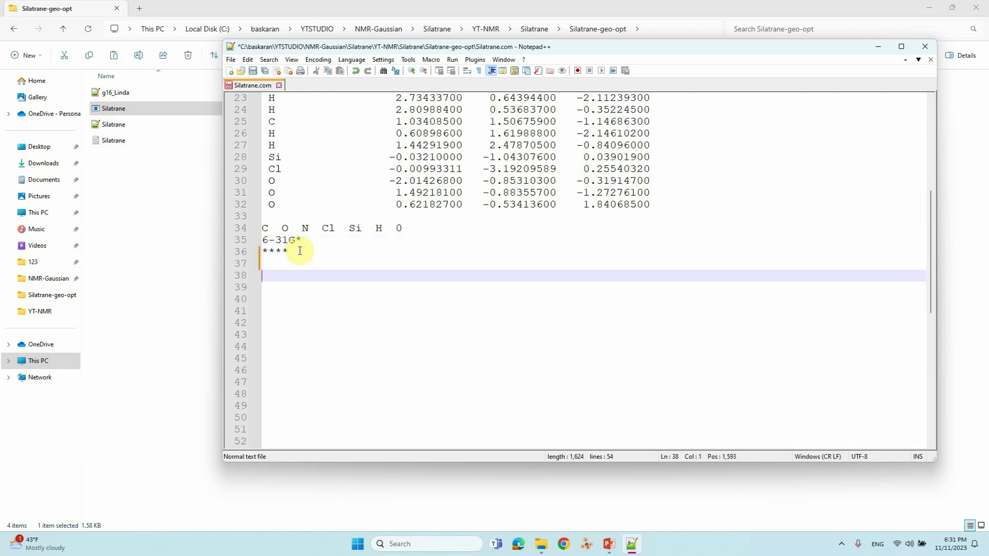
{"action": "left_click", "coordinate": [253, 70]}
{"action": "scroll", "coordinate": [353, 260], "scroll_direction": "up", "scroll_amount": 7}
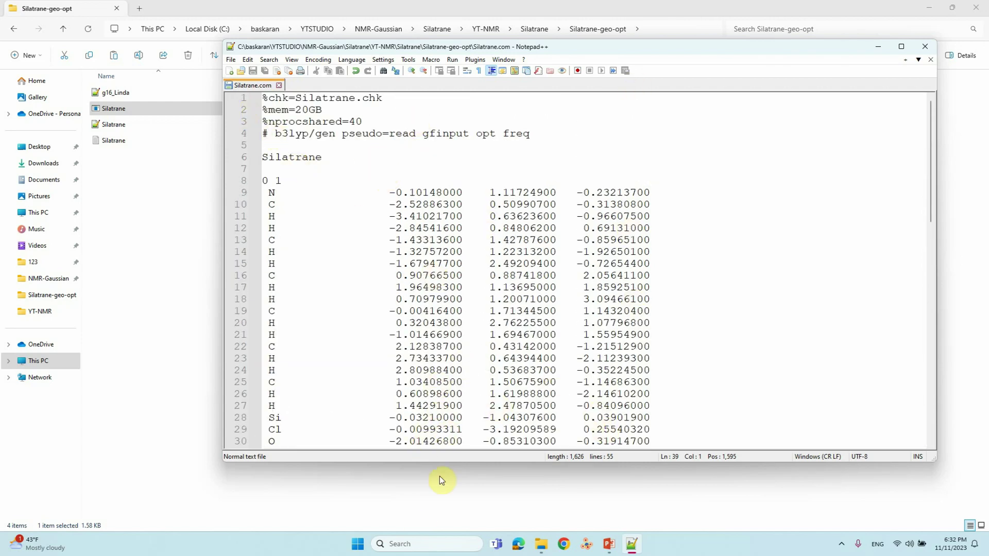
Step: Launch GaussView, dismiss the startup tips and close the empty new molecule window
{"action": "left_click", "coordinate": [436, 545]}
{"action": "type", "text": "gaus"}
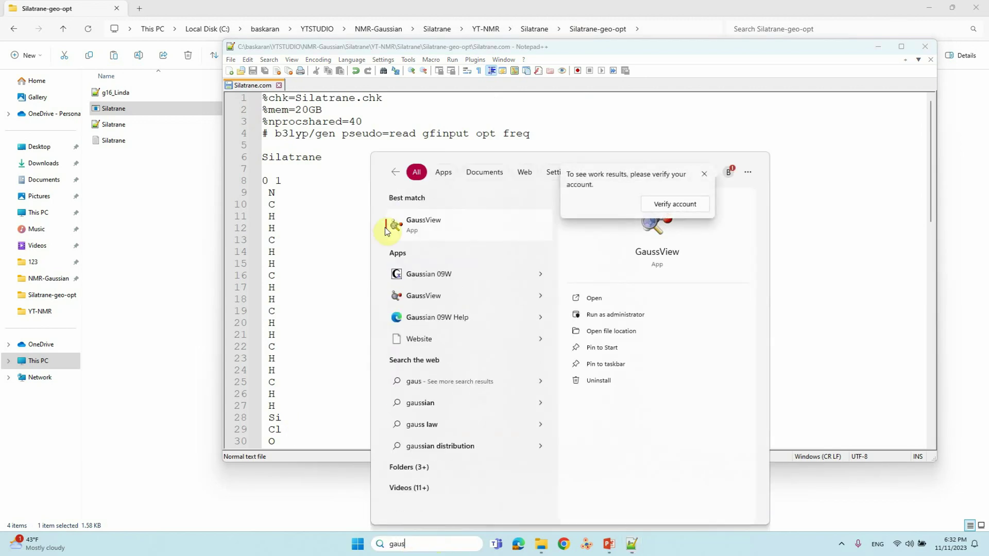
{"action": "left_click", "coordinate": [417, 231]}
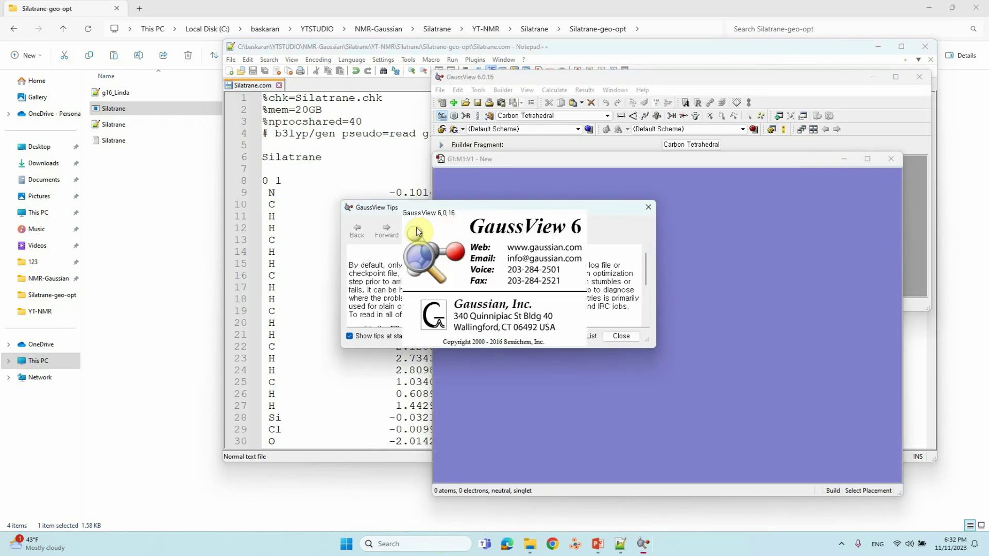
{"action": "left_click", "coordinate": [649, 207]}
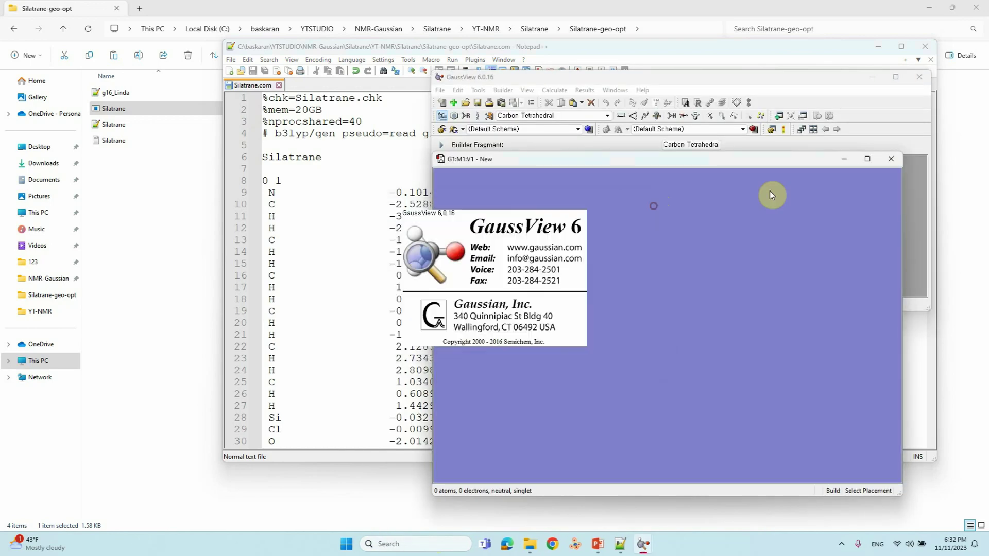
{"action": "left_click", "coordinate": [891, 158]}
Step: Load Silatrane.com into GaussView to inspect the input structure from another angle, and close its model window
{"action": "left_click_drag", "start_coordinate": [118, 109], "coordinate": [460, 189]}
{"action": "left_click_drag", "start_coordinate": [677, 295], "coordinate": [704, 247]}
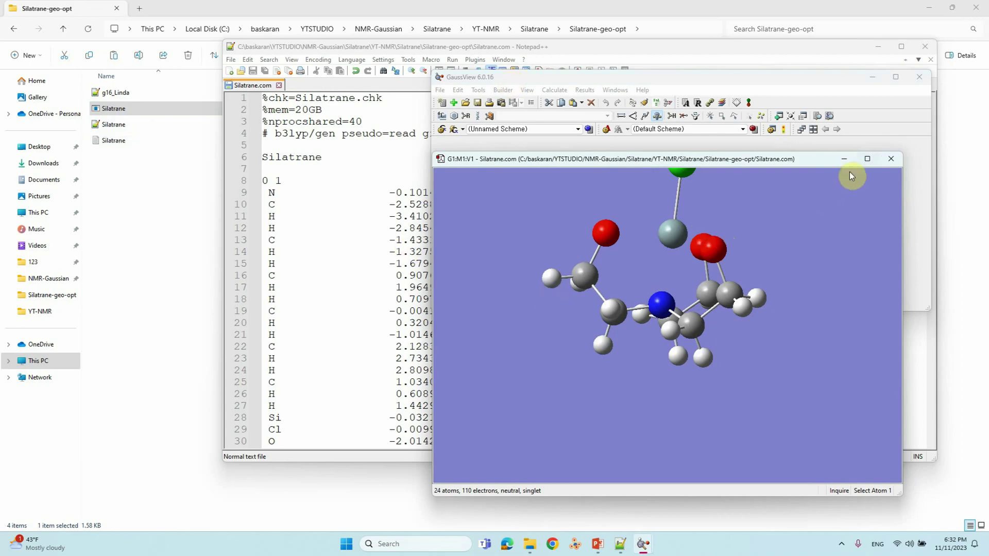
{"action": "left_click", "coordinate": [890, 160]}
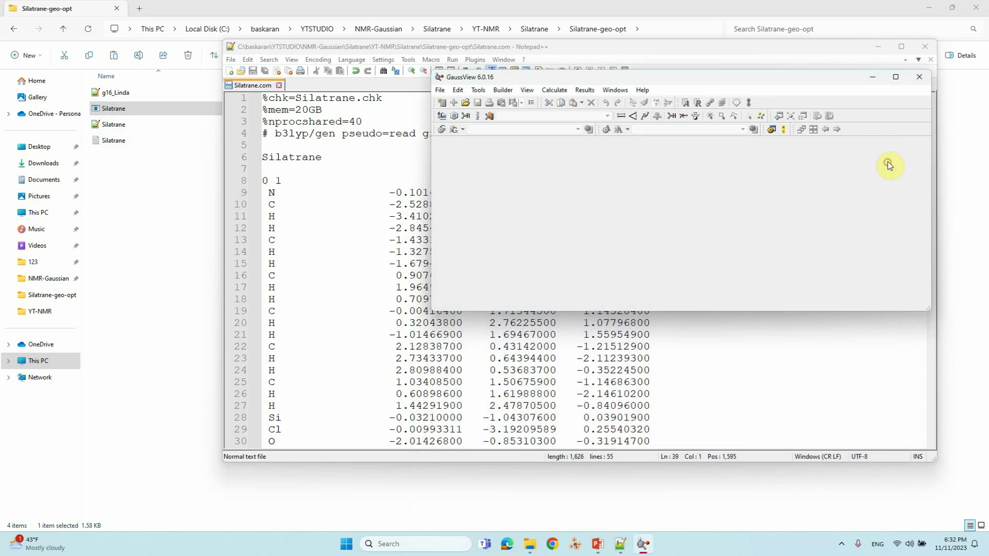
Step: Load the Silatrane.log output from the Silatrane-geo-opt folder into GaussView and rotate the molecule to inspect its geometry
{"action": "left_click", "coordinate": [113, 140]}
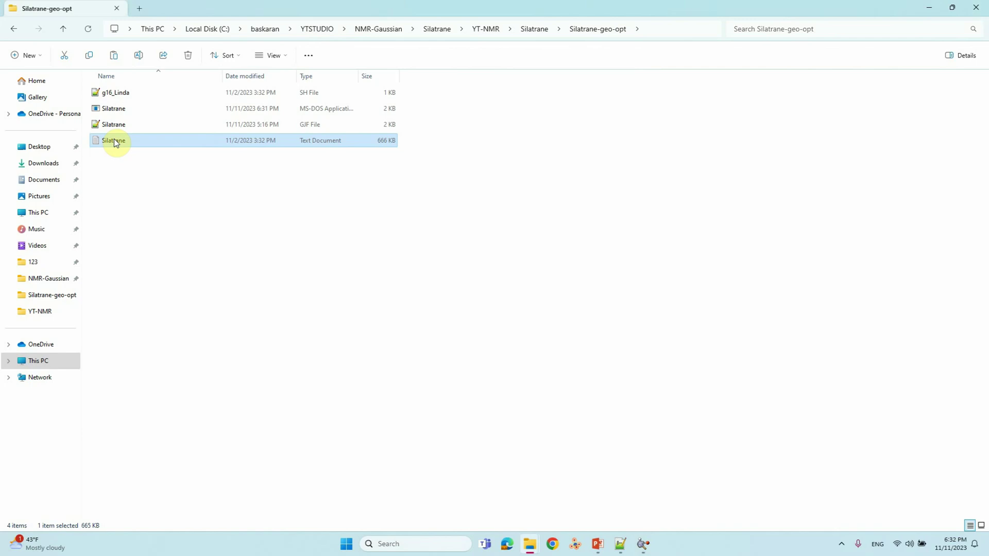
{"action": "left_click_drag", "start_coordinate": [808, 9], "coordinate": [335, 15]}
{"action": "left_click_drag", "start_coordinate": [215, 150], "coordinate": [729, 221]}
{"action": "left_click_drag", "start_coordinate": [719, 314], "coordinate": [697, 261]}
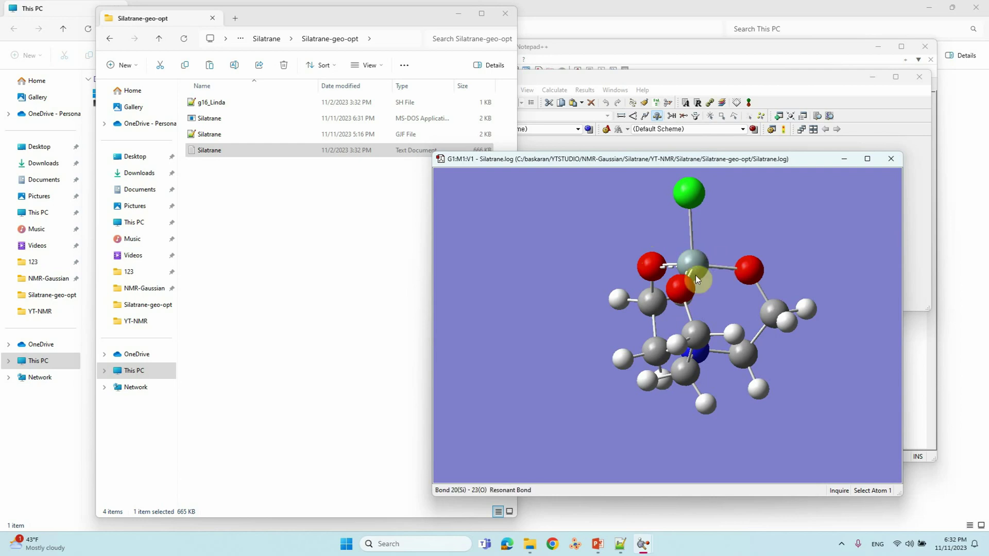
{"action": "left_click_drag", "start_coordinate": [742, 273], "coordinate": [684, 279]}
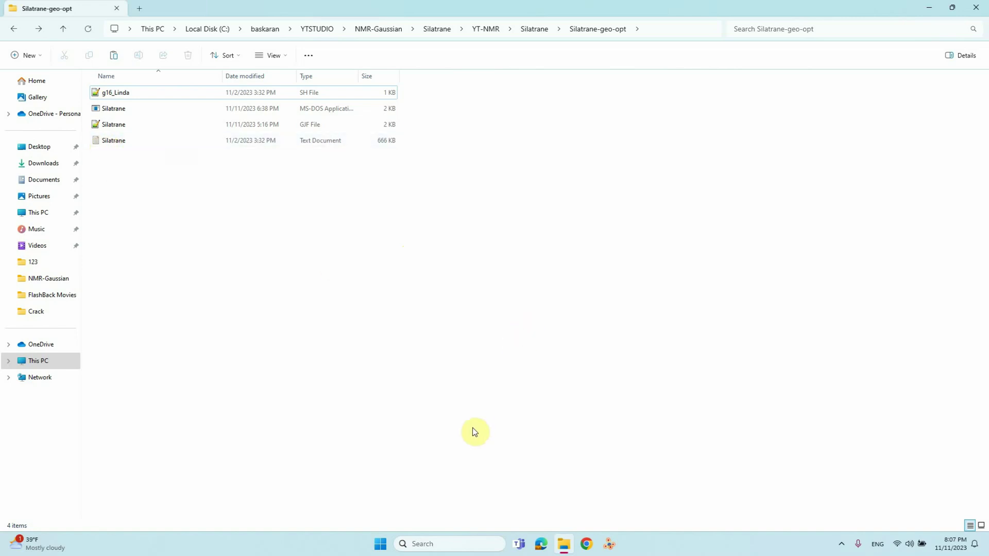
Step: Start GaussView without the tips and empty molecule window, and load Silatrane.log from the Silatrane-geo-opt folder
{"action": "left_click", "coordinate": [449, 545]}
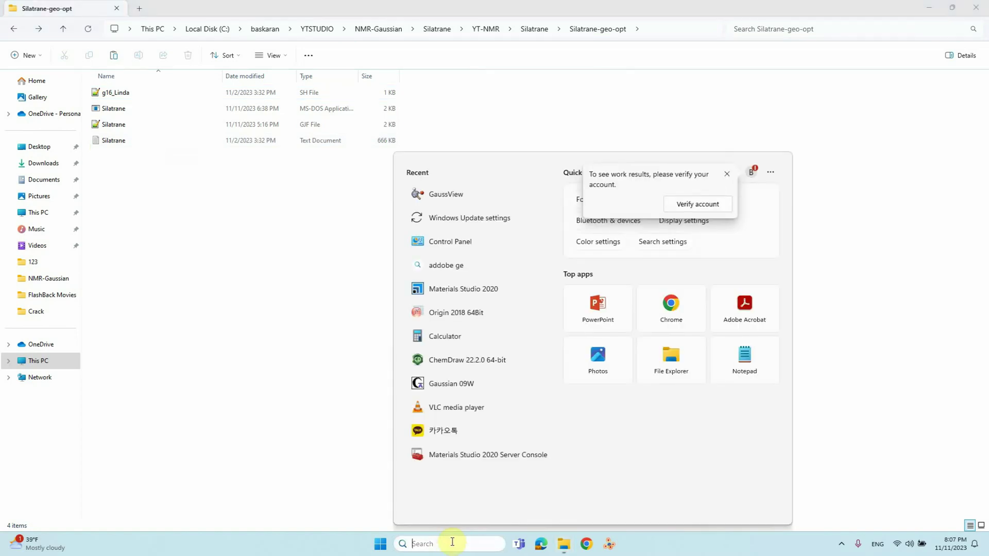
{"action": "type", "text": "gaus"}
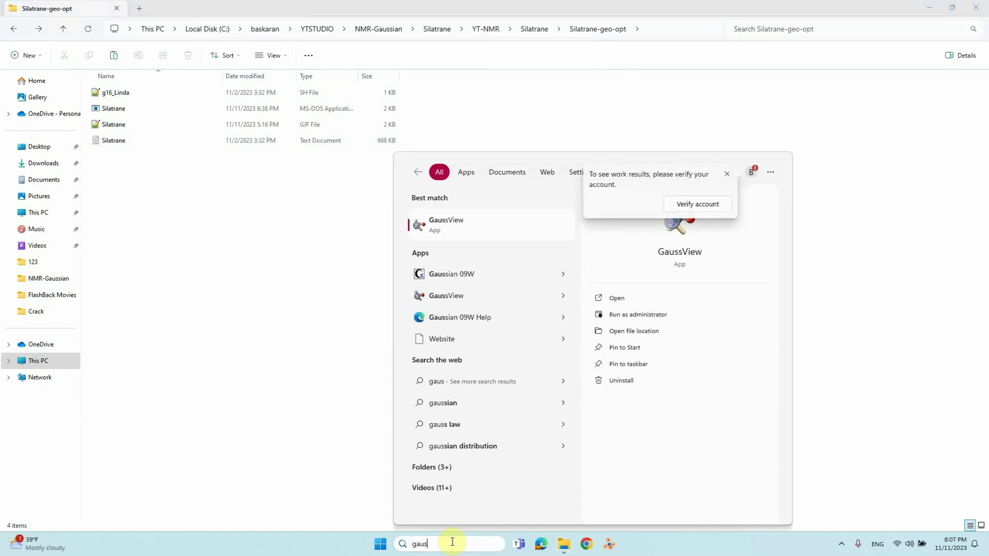
{"action": "left_click", "coordinate": [452, 228]}
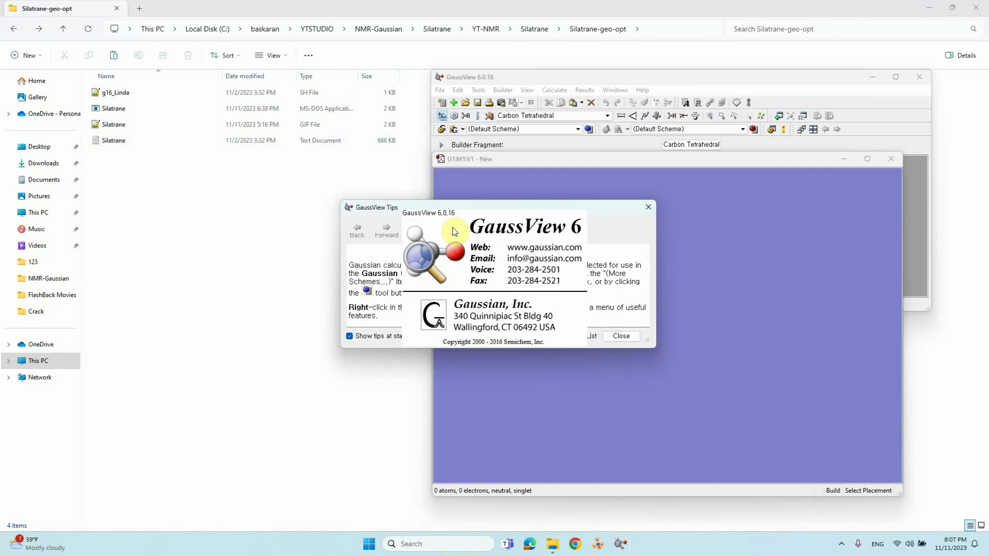
{"action": "left_click", "coordinate": [647, 207]}
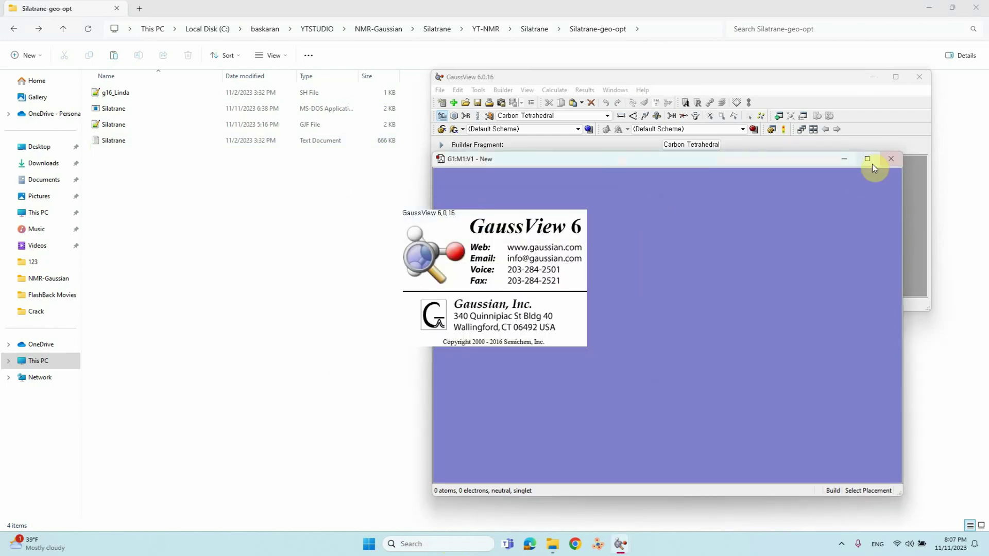
{"action": "left_click", "coordinate": [887, 160]}
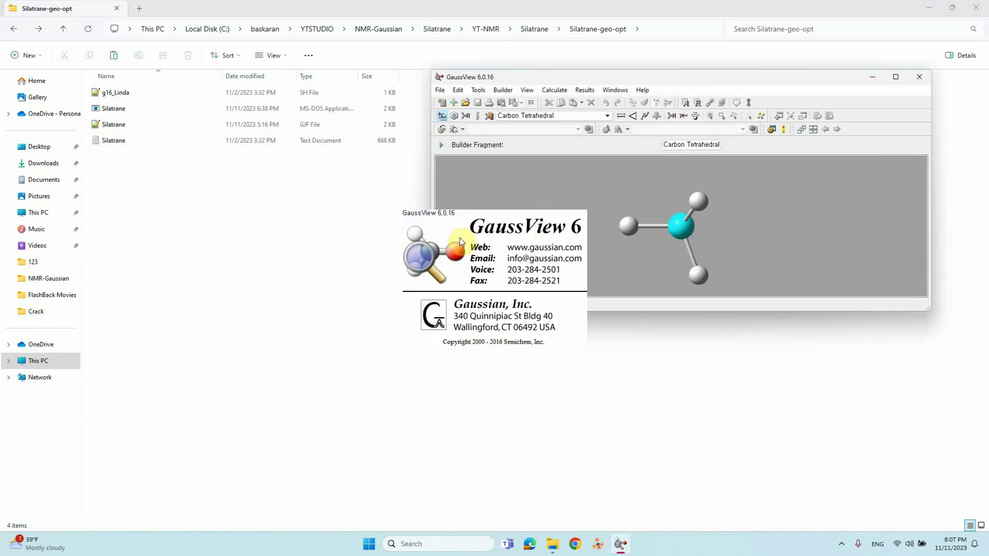
{"action": "left_click_drag", "start_coordinate": [579, 76], "coordinate": [546, 75]}
{"action": "left_click_drag", "start_coordinate": [106, 139], "coordinate": [593, 322]}
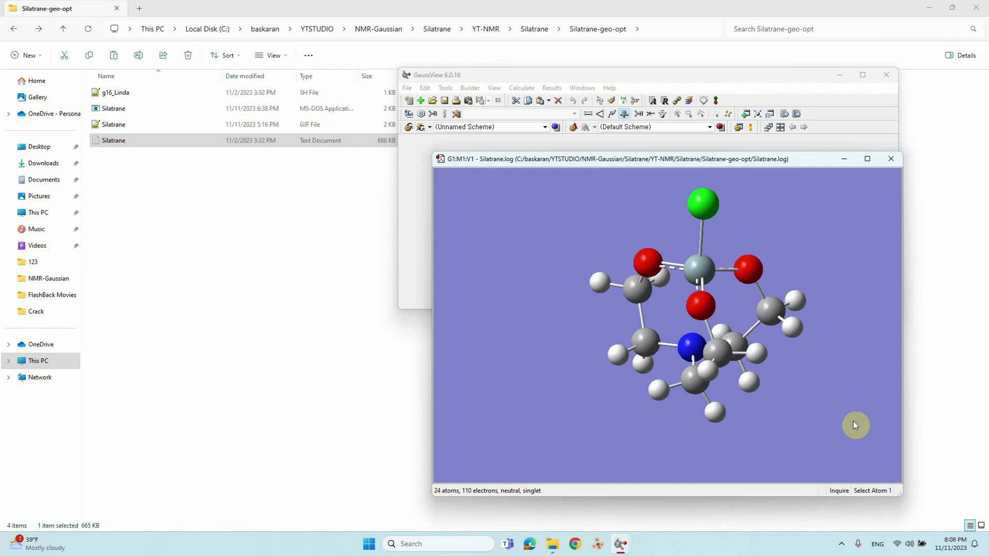
Step: Save the optimized silatrane structure as Silatrane.gjf in a new folder named test inside Silatrane-geo-opt
{"action": "left_click", "coordinate": [407, 88]}
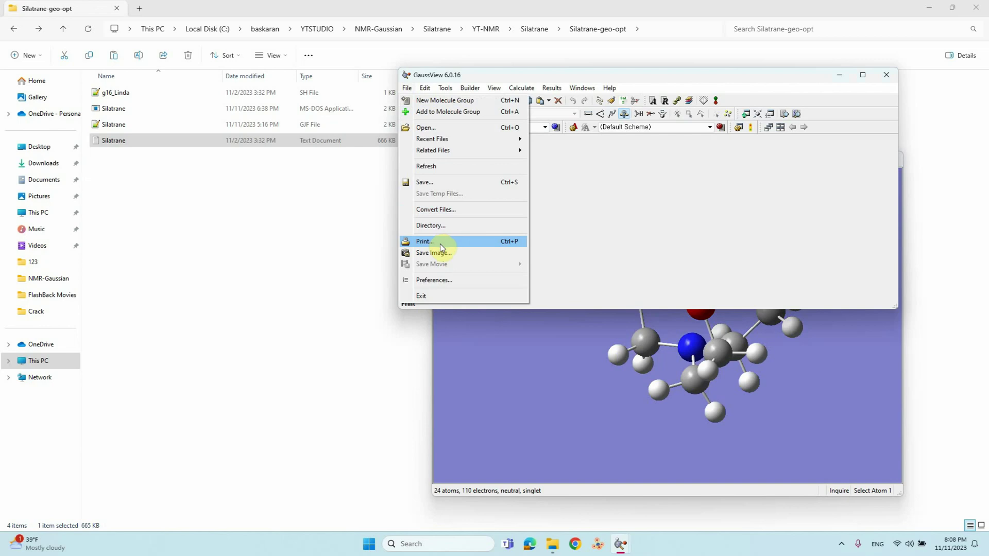
{"action": "left_click", "coordinate": [434, 182]}
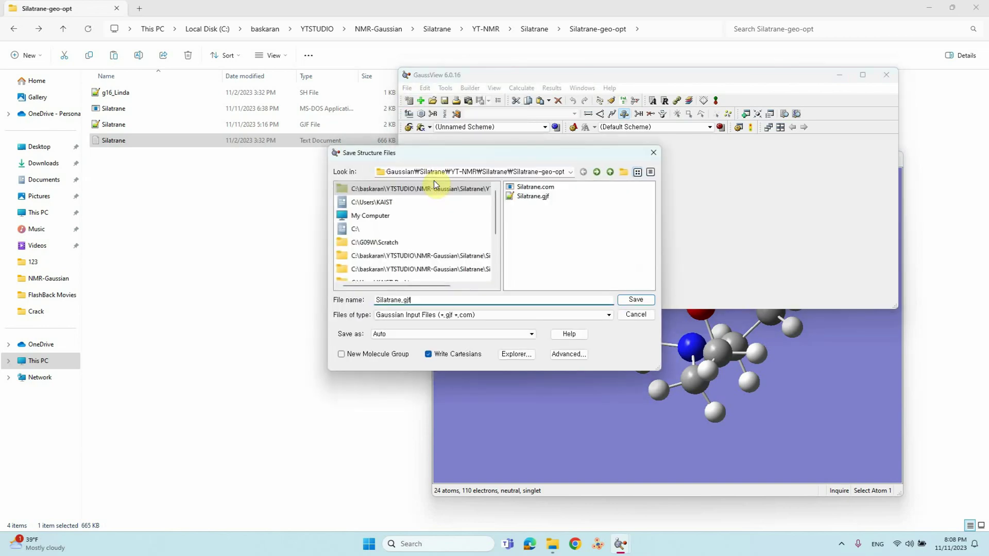
{"action": "left_click", "coordinate": [623, 171]}
{"action": "type", "text": "test"}
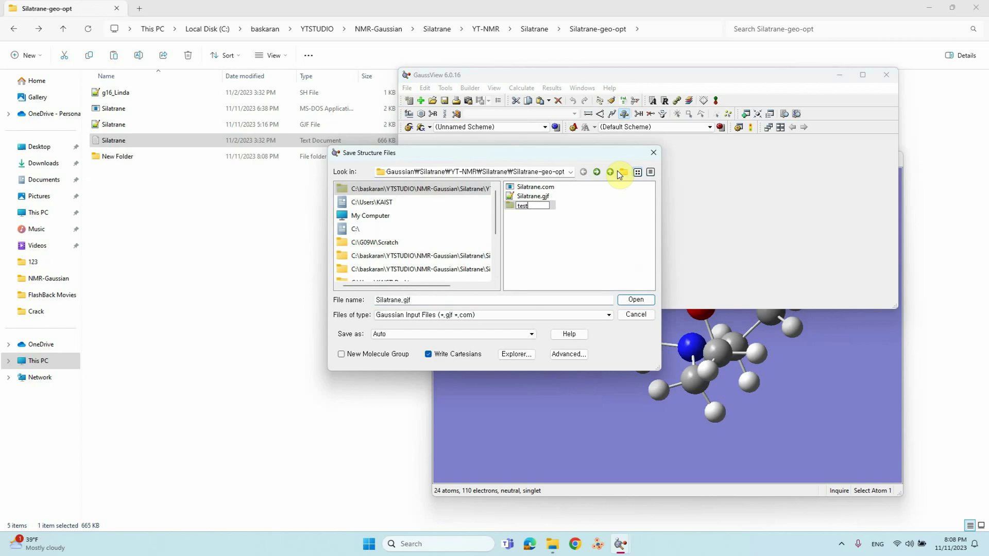
{"action": "left_click", "coordinate": [585, 243]}
{"action": "double_click", "coordinate": [522, 207]}
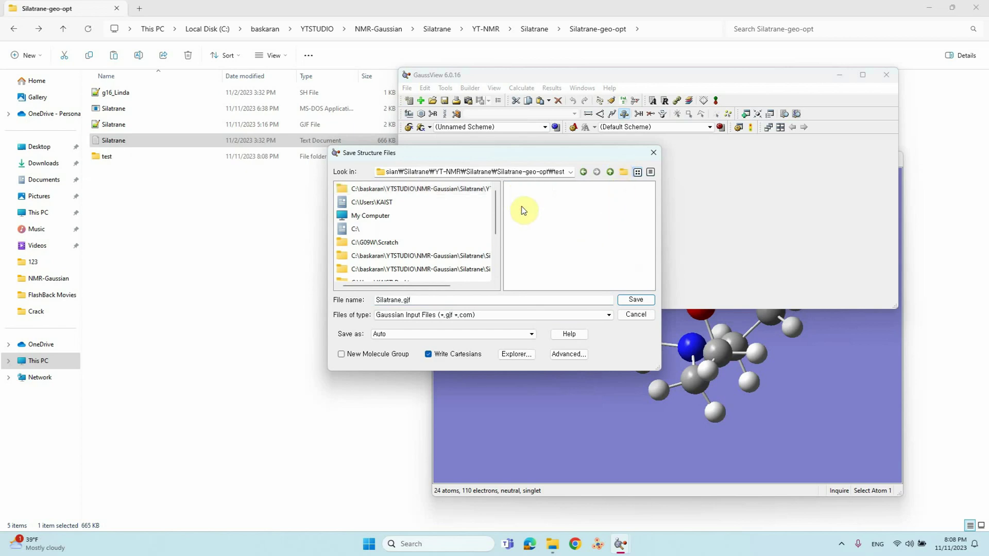
{"action": "left_click", "coordinate": [635, 300]}
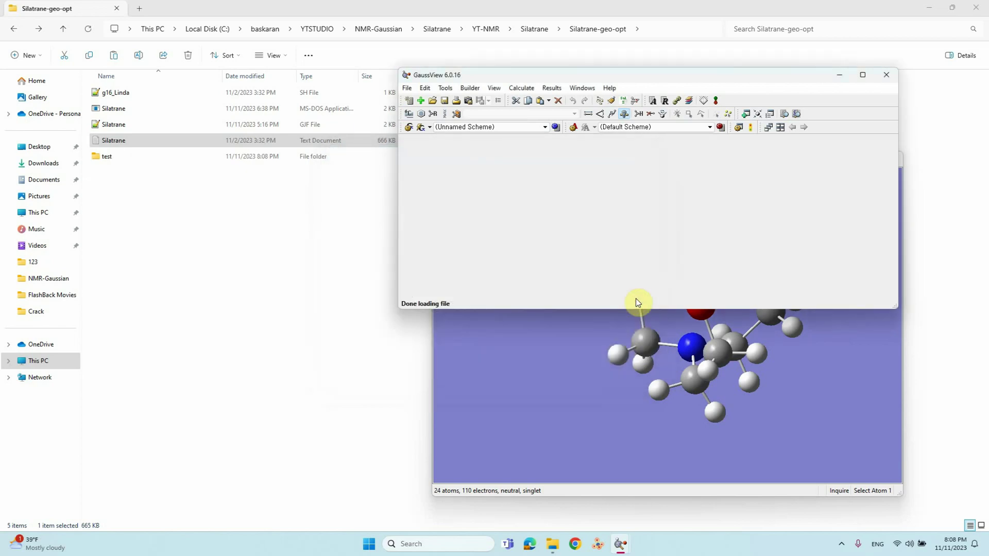
Step: Open Silatrane.gjf from the test folder in Notepad++ and examine its optimized atomic coordinates
{"action": "left_click", "coordinate": [129, 198]}
{"action": "double_click", "coordinate": [107, 156]}
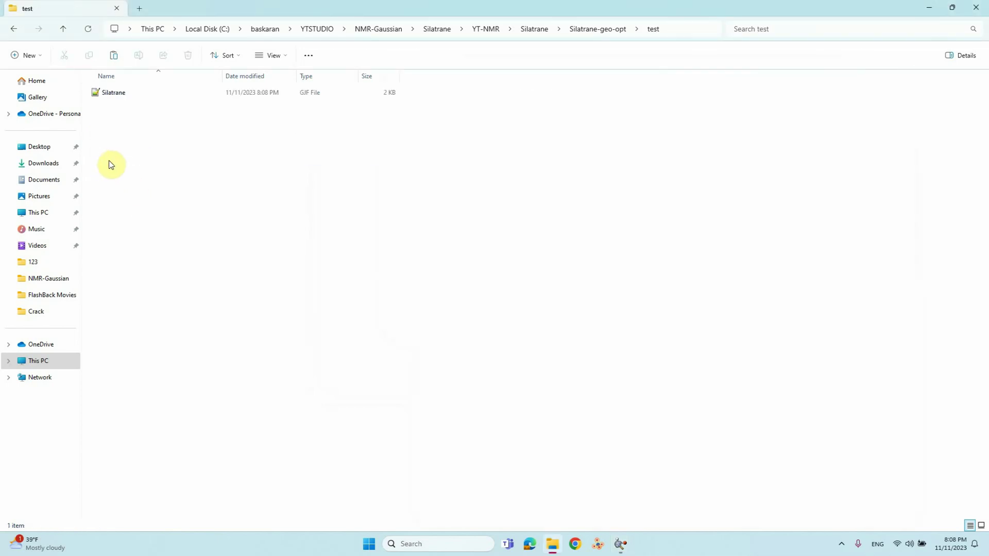
{"action": "left_click", "coordinate": [110, 94]}
{"action": "right_click", "coordinate": [110, 96]}
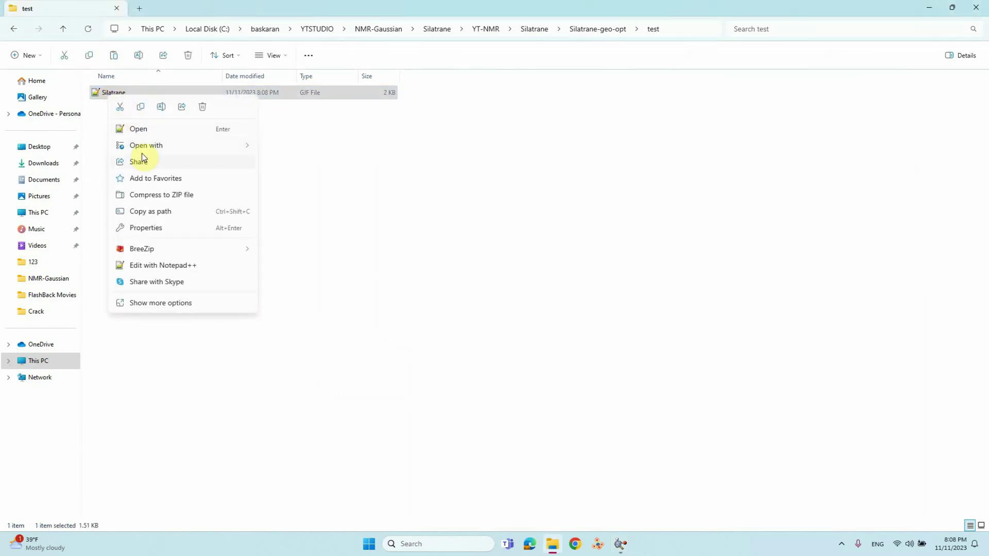
{"action": "left_click", "coordinate": [161, 267]}
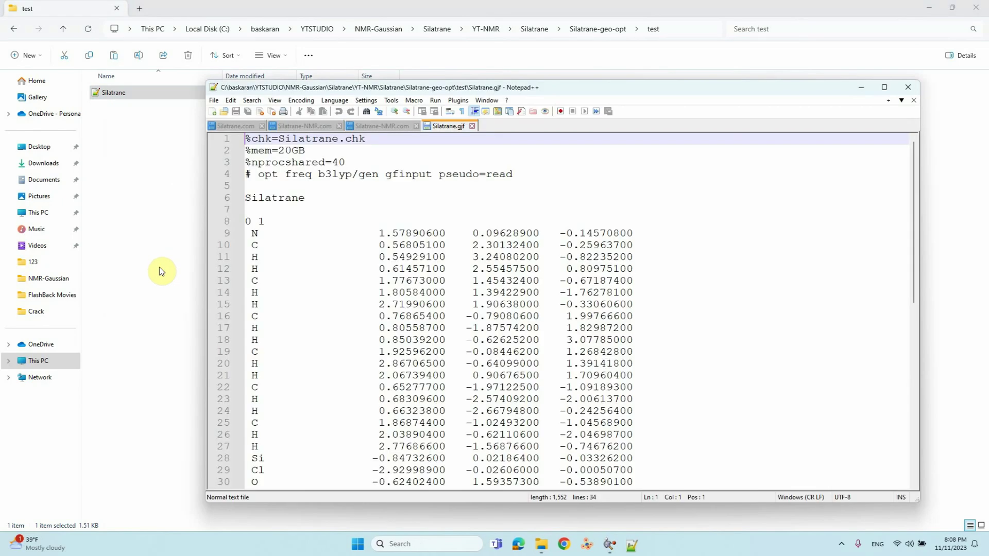
{"action": "scroll", "coordinate": [319, 264], "scroll_direction": "down", "scroll_amount": 5}
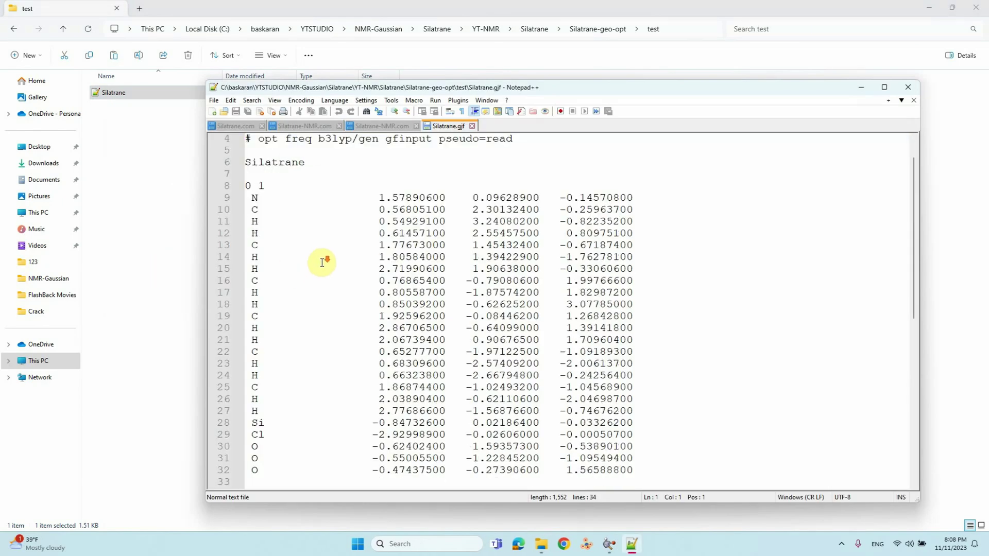
{"action": "scroll", "coordinate": [299, 242], "scroll_direction": "up", "scroll_amount": 3}
{"action": "left_click_drag", "start_coordinate": [246, 161], "coordinate": [634, 432]}
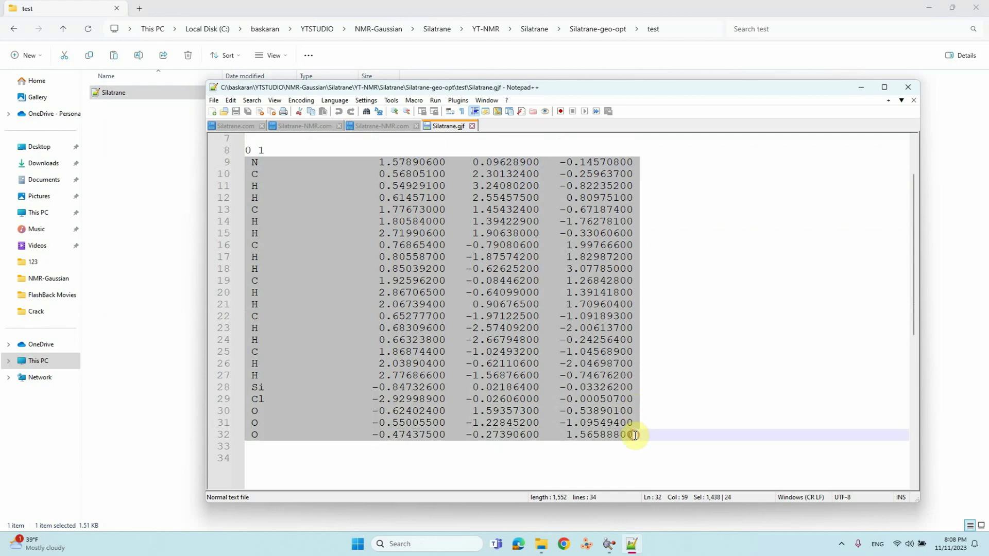
{"action": "left_click", "coordinate": [660, 384]}
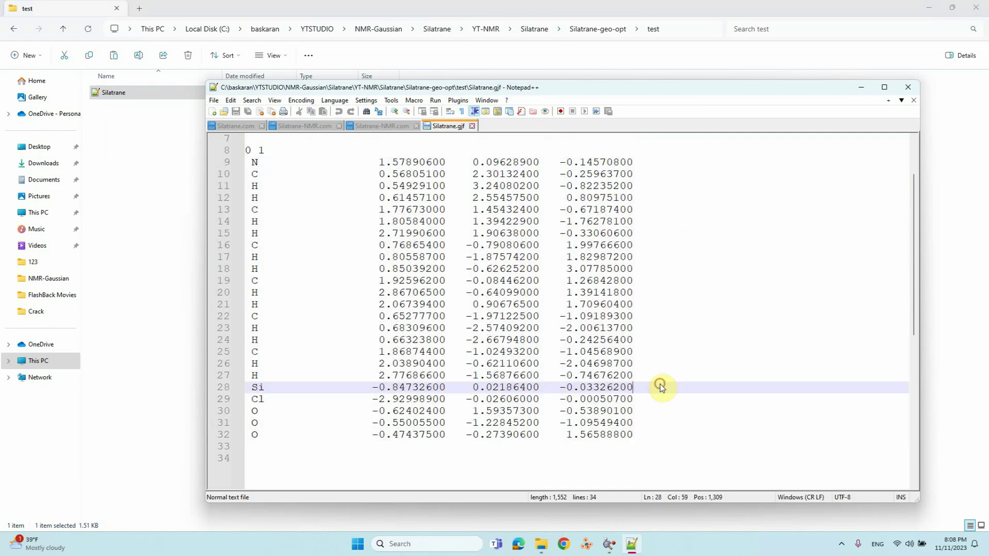
Step: Open the Silatrane-NMR.com input file from the Silatrane project's NMR-GIAO folder in Notepad++
{"action": "left_click", "coordinate": [128, 189]}
{"action": "left_click", "coordinate": [64, 30]}
{"action": "left_click", "coordinate": [63, 31]}
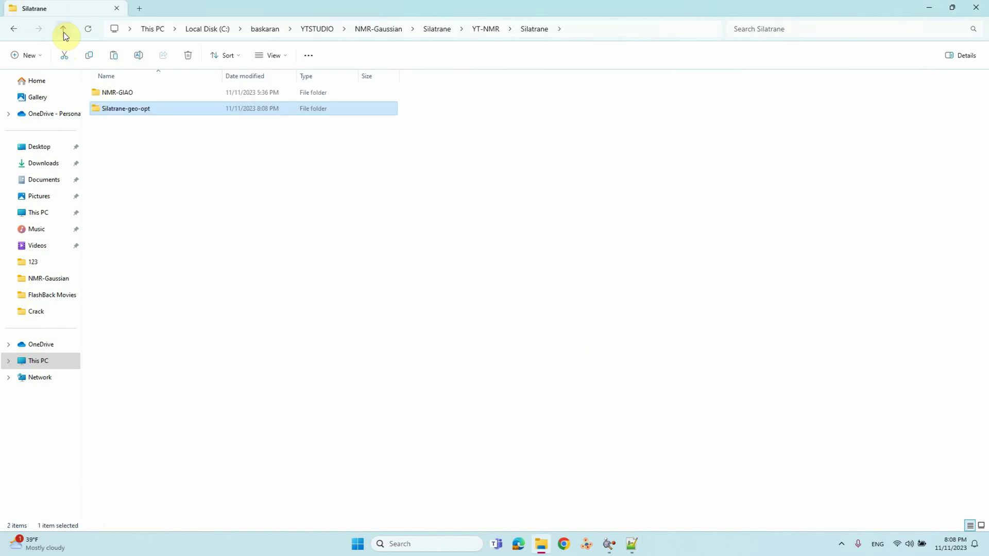
{"action": "double_click", "coordinate": [125, 93]}
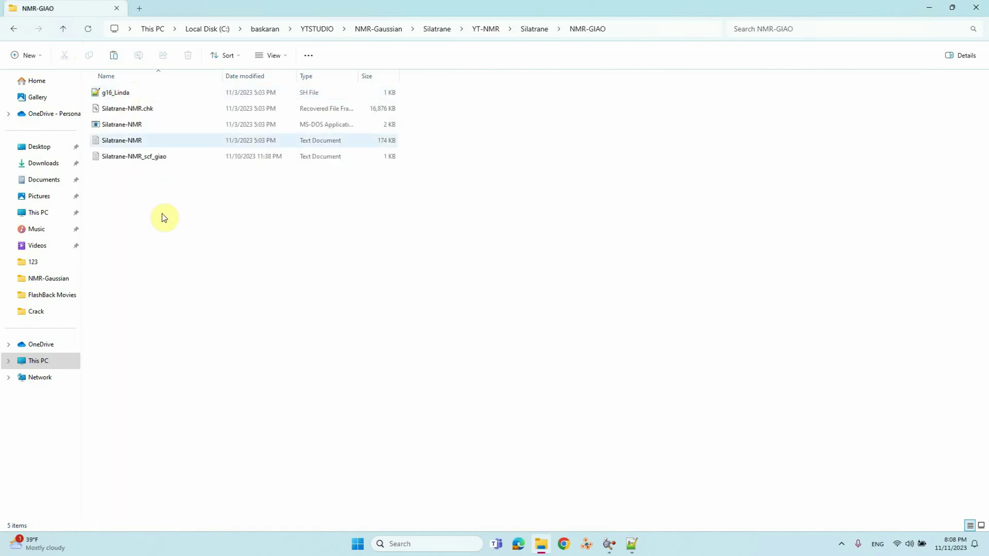
{"action": "double_click", "coordinate": [150, 124]}
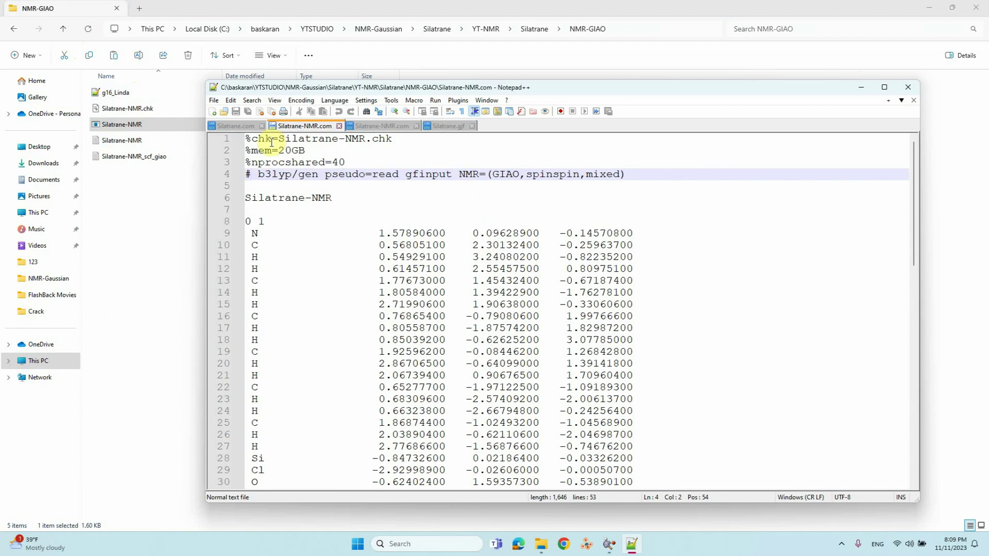
Step: Examine the checkpoint name, memory, processor count, B3LYP method and NMR=(GIAO,spinspin,mixed) keyword in Silatrane-NMR.com
{"action": "left_click_drag", "start_coordinate": [278, 138], "coordinate": [367, 143]}
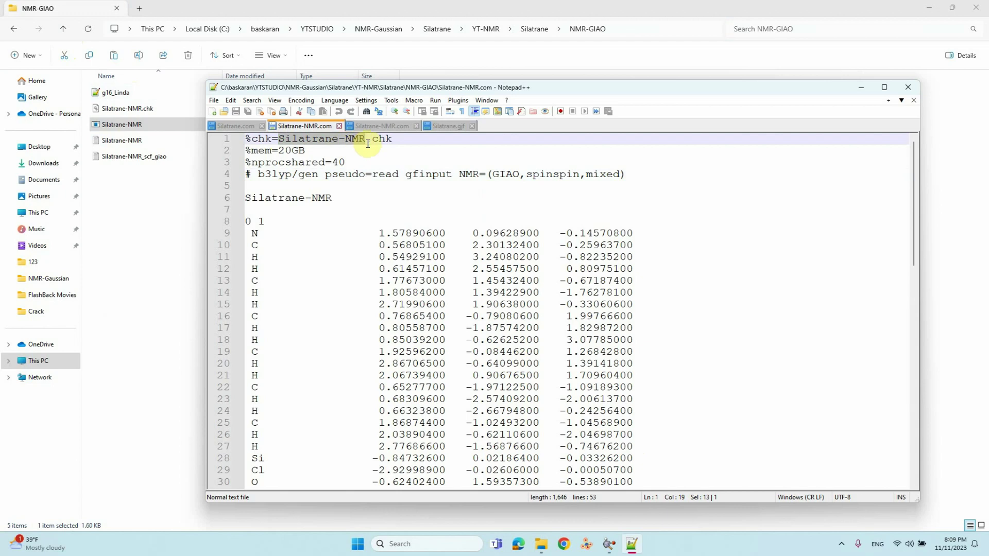
{"action": "mouse_move", "coordinate": [258, 150]}
{"action": "left_mouse_down"}
{"action": "mouse_move", "coordinate": [342, 162]}
{"action": "mouse_move", "coordinate": [246, 150]}
{"action": "left_mouse_up"}
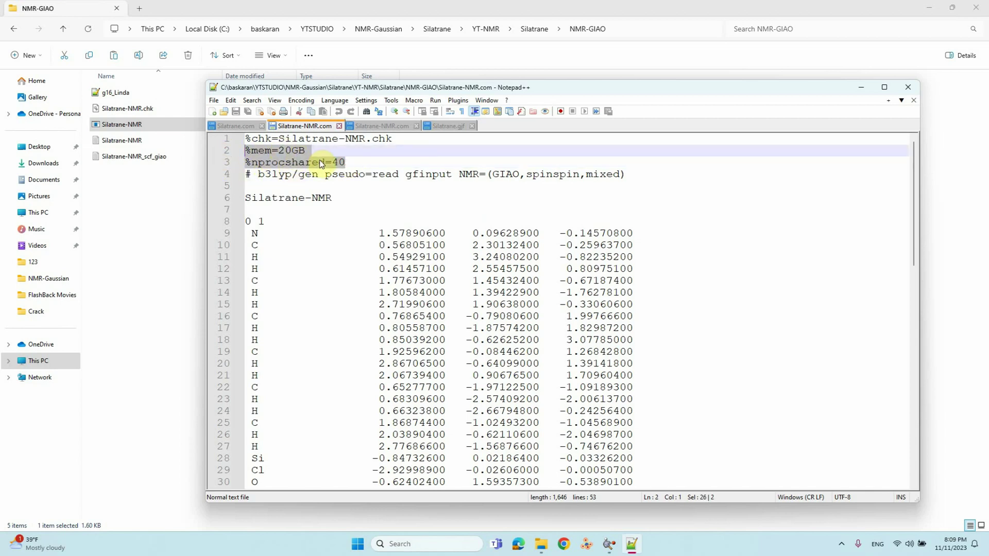
{"action": "left_click", "coordinate": [280, 150]}
{"action": "double_click", "coordinate": [280, 151]}
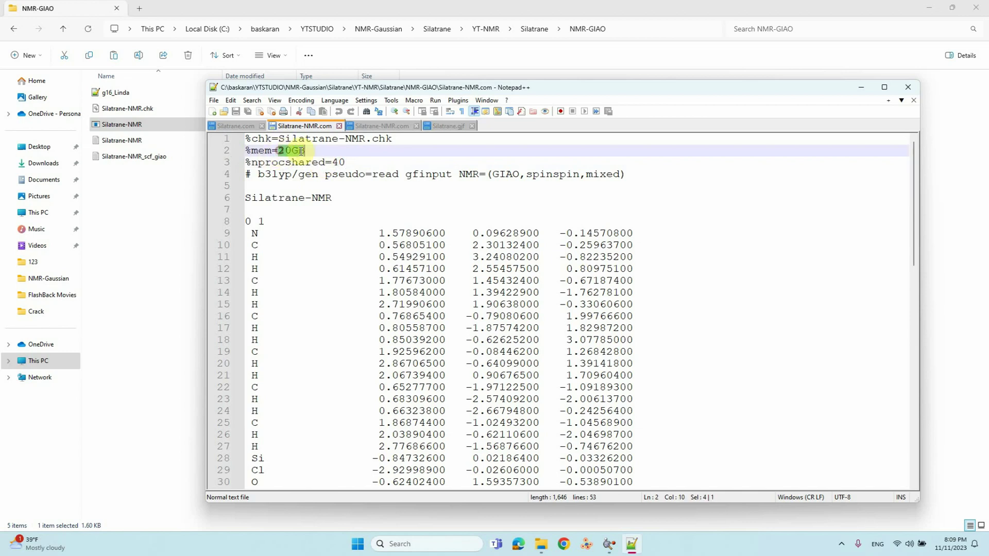
{"action": "double_click", "coordinate": [336, 162]}
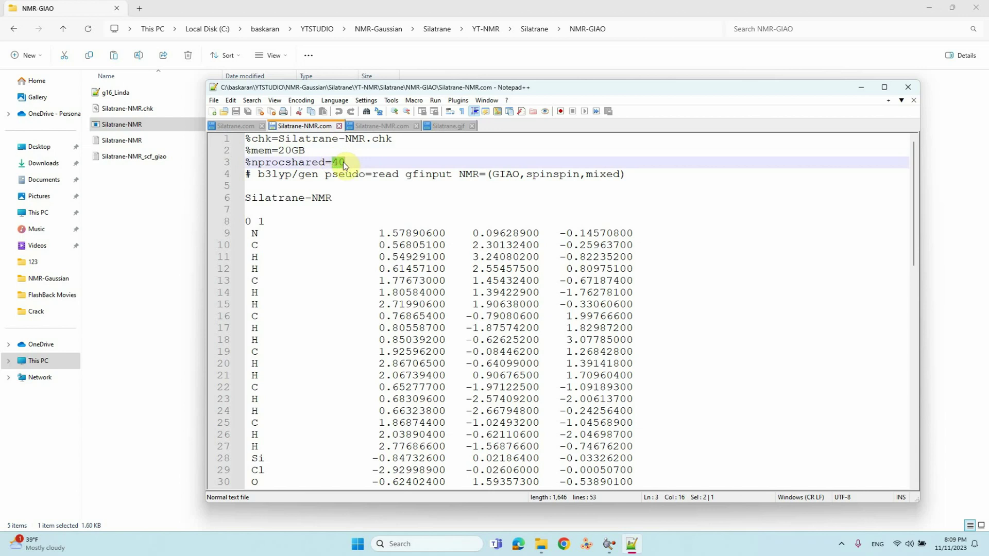
{"action": "left_click", "coordinate": [250, 174]}
{"action": "left_click", "coordinate": [292, 174]}
{"action": "left_click_drag", "start_coordinate": [292, 174], "coordinate": [258, 174]}
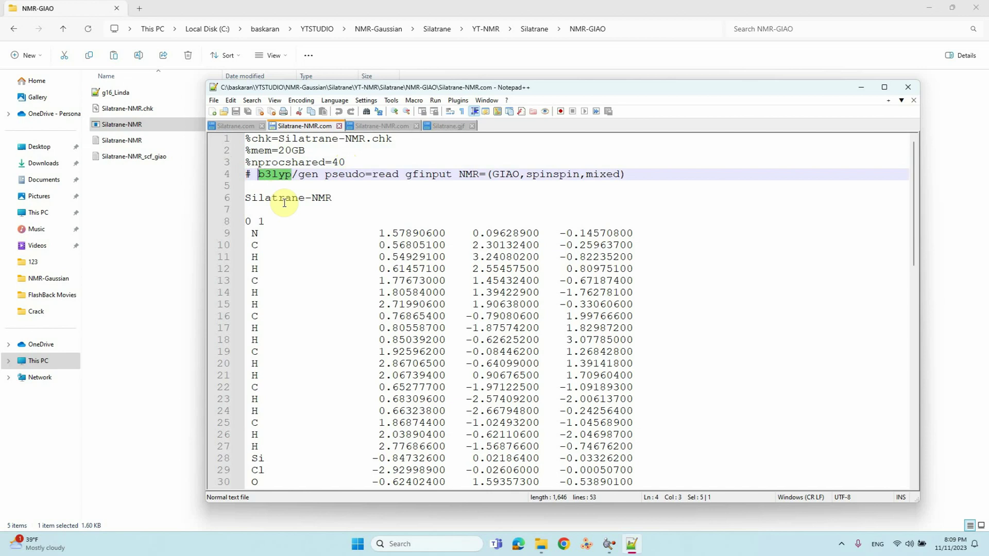
{"action": "left_click_drag", "start_coordinate": [458, 174], "coordinate": [630, 174]}
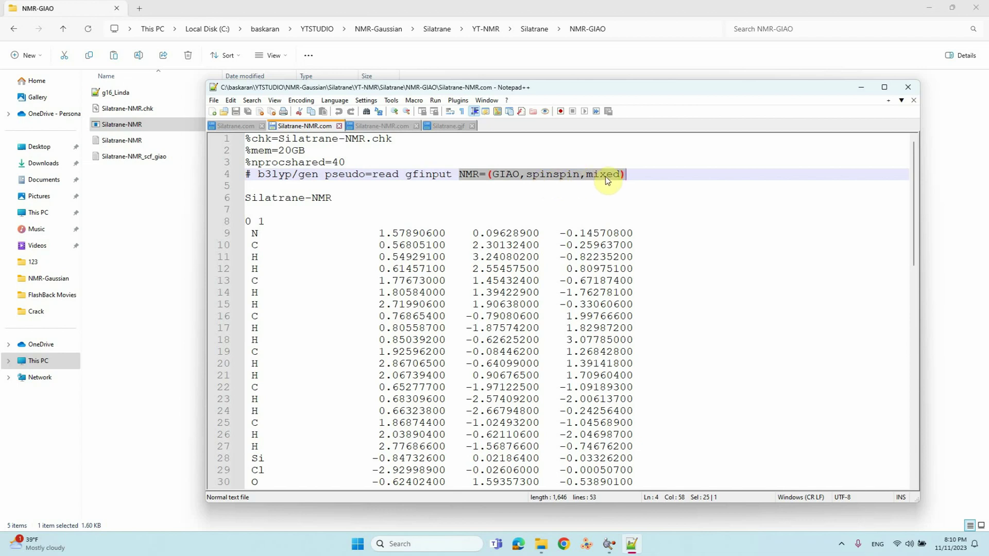
Step: Examine the title, charge and multiplicity, atomic coordinates and basis set section of Silatrane-NMR.com
{"action": "left_click", "coordinate": [337, 198]}
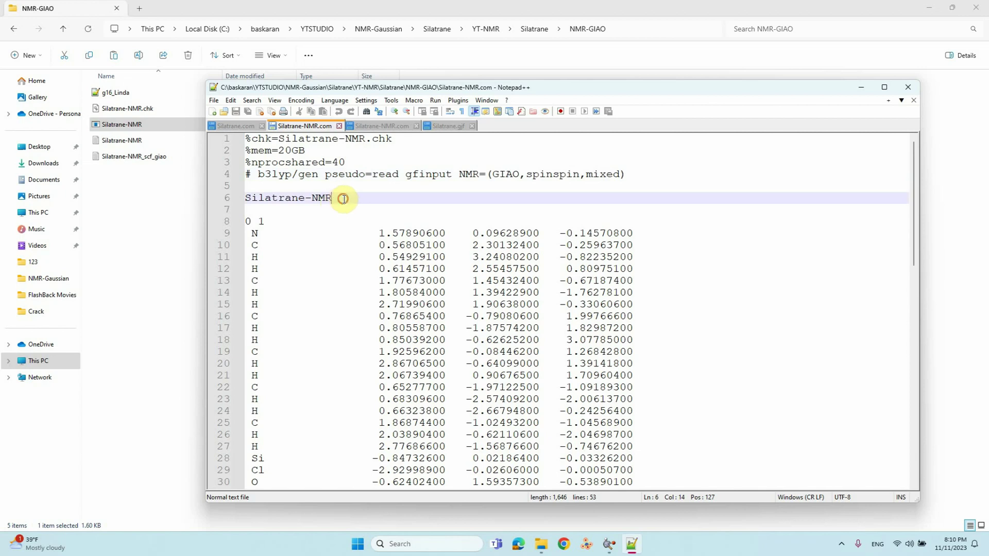
{"action": "left_click_drag", "start_coordinate": [332, 198], "coordinate": [241, 198]}
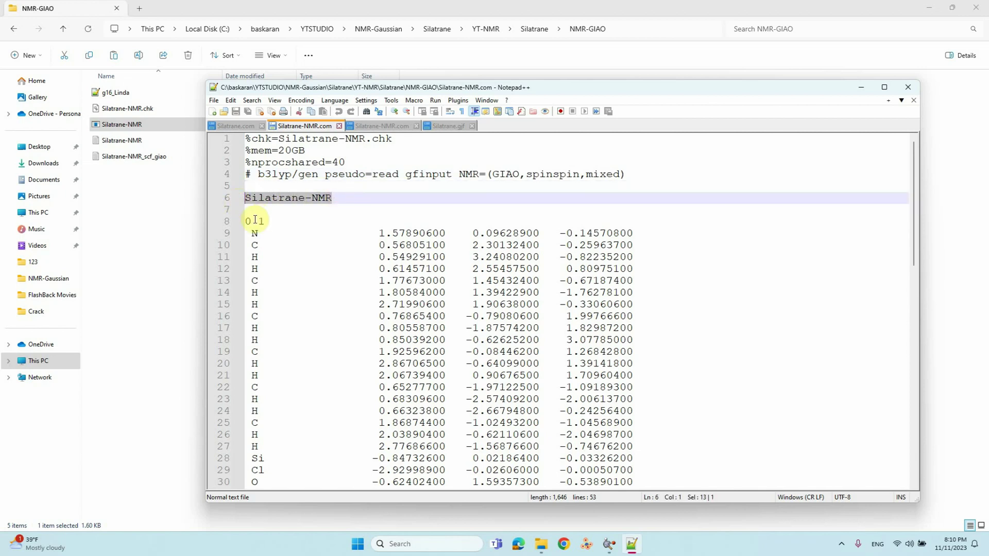
{"action": "double_click", "coordinate": [247, 222]}
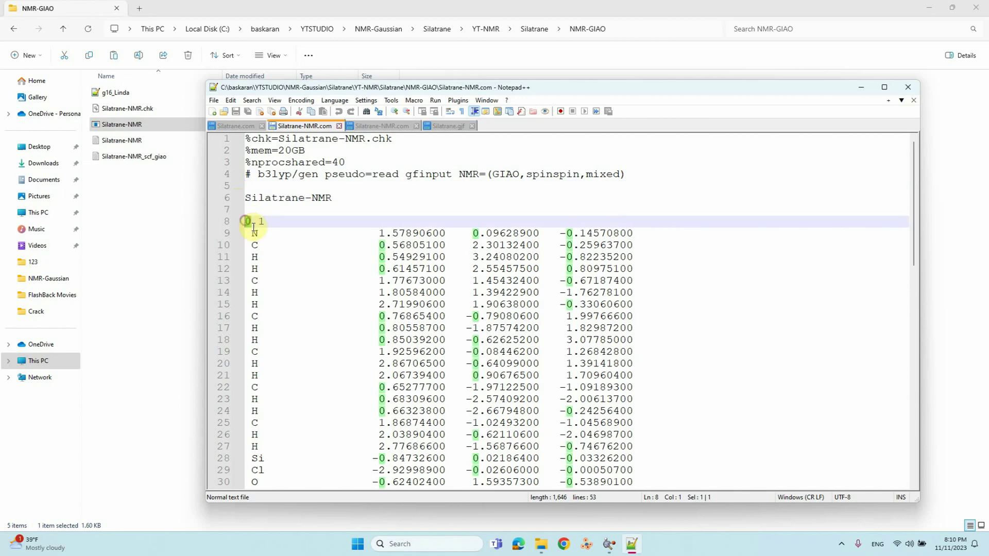
{"action": "double_click", "coordinate": [262, 222]}
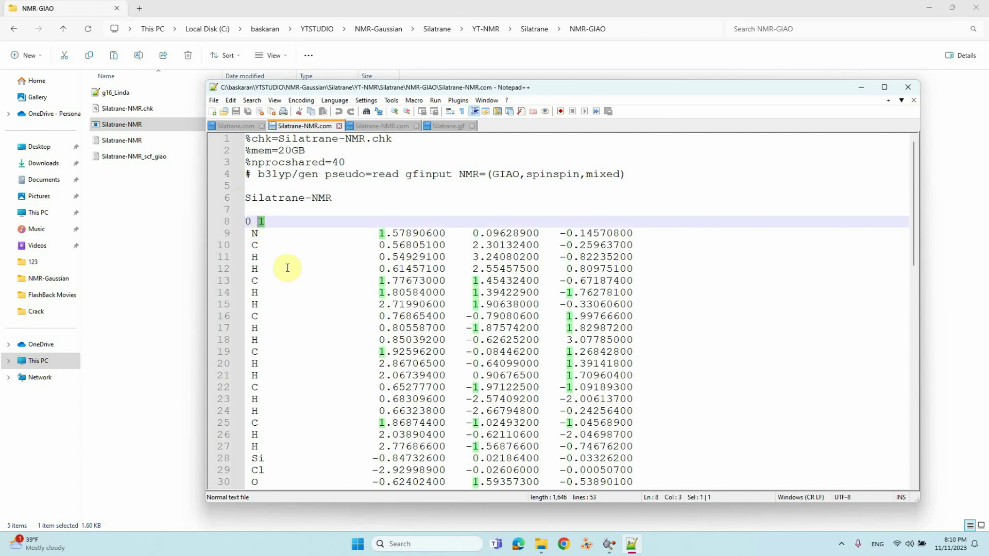
{"action": "left_click", "coordinate": [247, 233]}
{"action": "left_click_drag", "start_coordinate": [247, 233], "coordinate": [673, 488]}
{"action": "scroll", "coordinate": [673, 487], "scroll_direction": "down", "scroll_amount": 4}
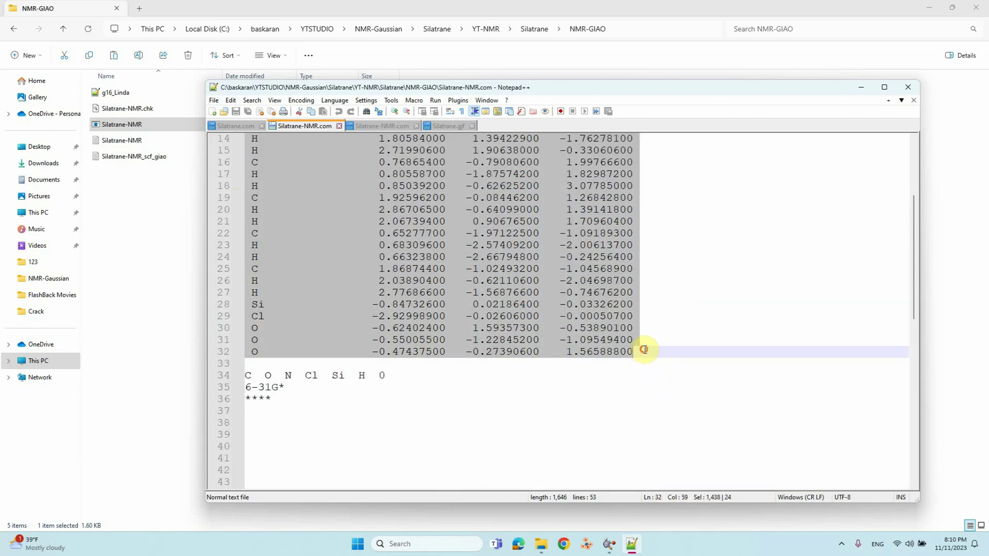
{"action": "mouse_move", "coordinate": [392, 375]}
{"action": "left_mouse_down"}
{"action": "mouse_move", "coordinate": [222, 386]}
{"action": "mouse_move", "coordinate": [221, 375]}
{"action": "mouse_move", "coordinate": [385, 378]}
{"action": "left_mouse_up"}
{"action": "mouse_move", "coordinate": [285, 386]}
{"action": "left_mouse_down"}
{"action": "mouse_move", "coordinate": [241, 391]}
{"action": "mouse_move", "coordinate": [273, 399]}
{"action": "left_mouse_up"}
{"action": "left_click", "coordinate": [242, 398]}
Step: Add three blank lines after the asterisks closing the basis set section of Silatrane-NMR.com and save the file
{"action": "left_click", "coordinate": [289, 401]}
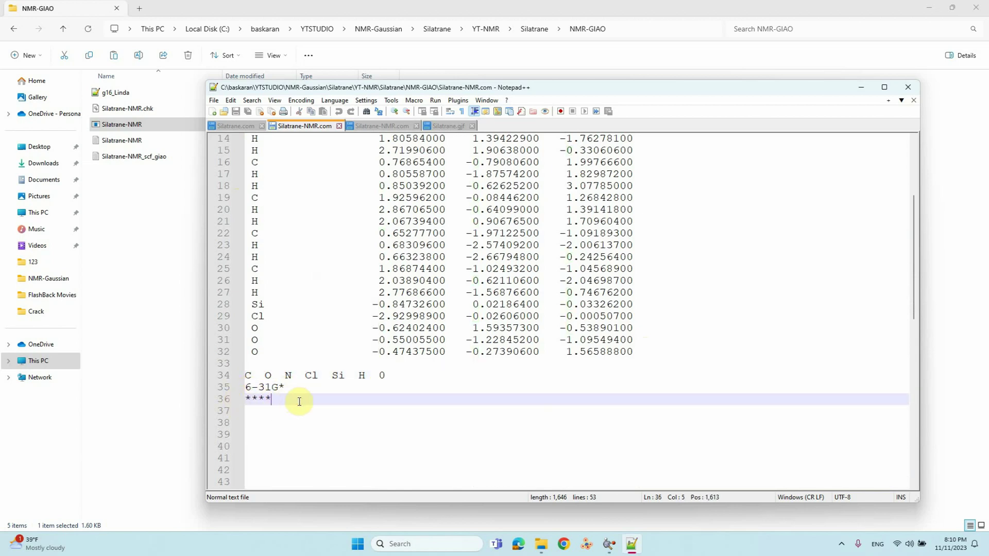
{"action": "key", "text": "Return"}
{"action": "key", "text": "Return"}
{"action": "key", "text": "Return"}
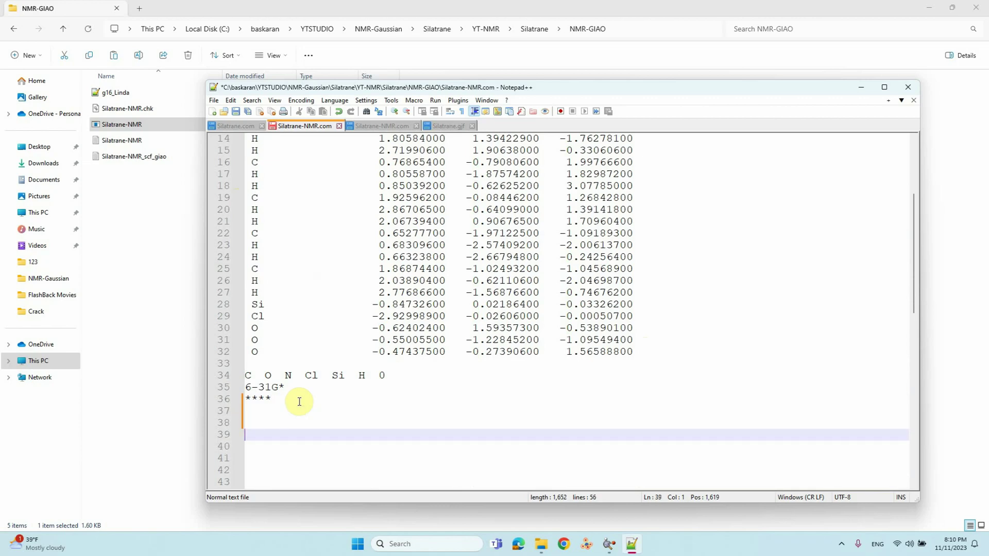
{"action": "left_click", "coordinate": [235, 111]}
{"action": "left_click", "coordinate": [367, 281]}
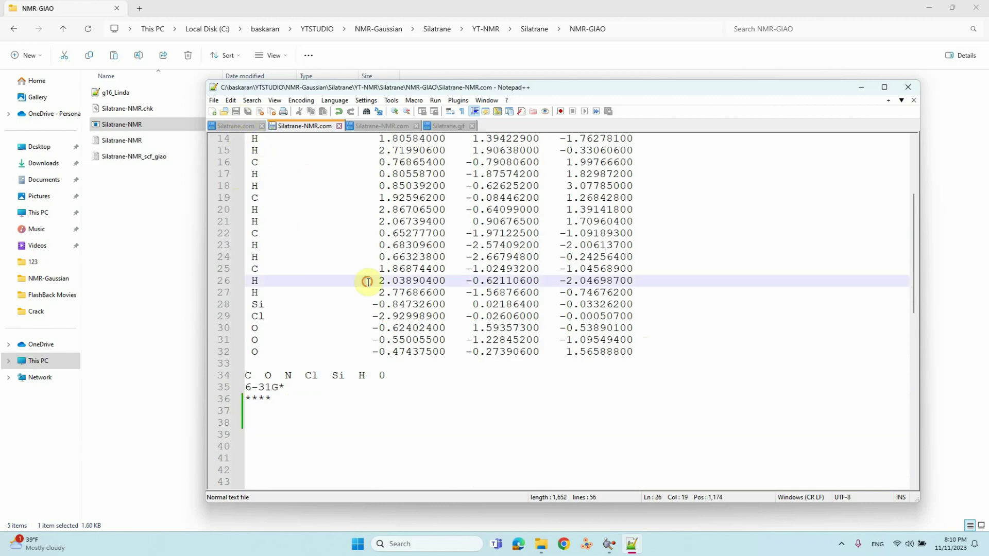
{"action": "scroll", "coordinate": [368, 284], "scroll_direction": "up", "scroll_amount": 5}
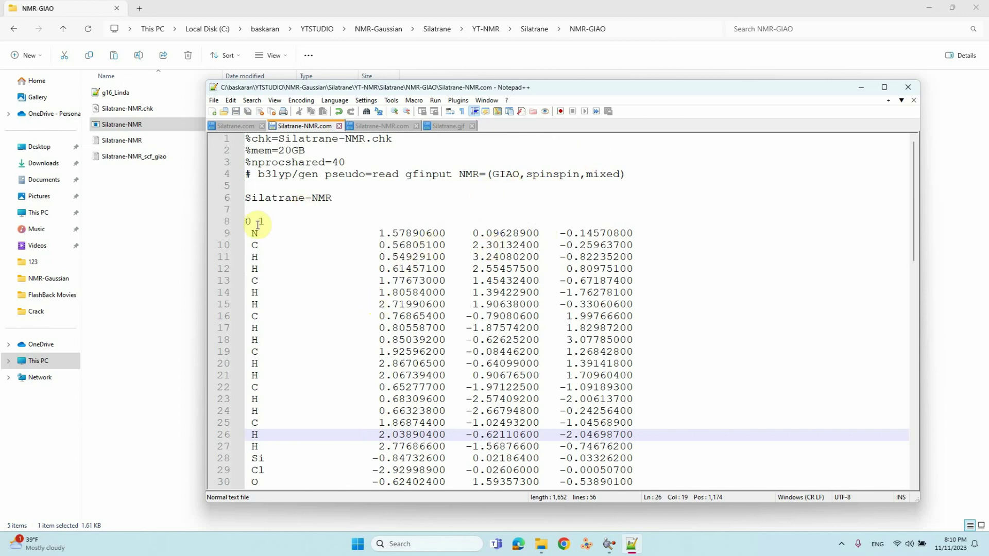
Step: Open the TMS.com input file from the YT-NMR TMS project's TMS-geo-opt folder in Notepad++
{"action": "left_click", "coordinate": [859, 92]}
{"action": "left_click", "coordinate": [66, 29]}
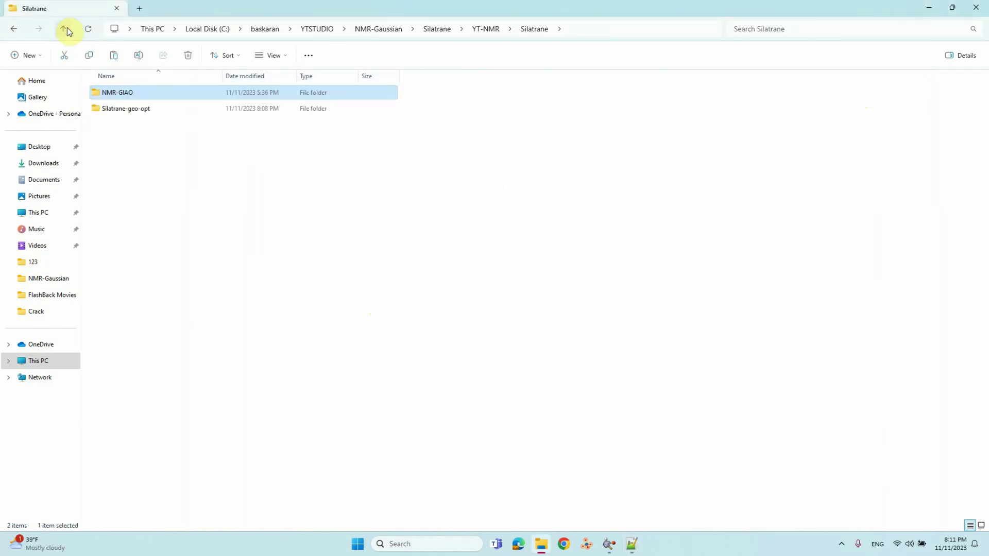
{"action": "left_click", "coordinate": [67, 26]}
{"action": "double_click", "coordinate": [109, 107]}
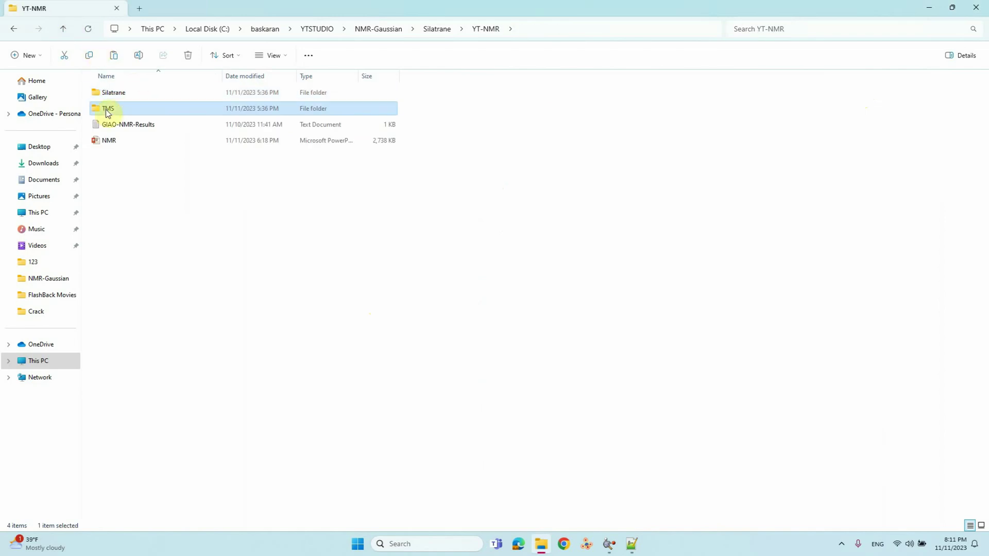
{"action": "double_click", "coordinate": [108, 109]}
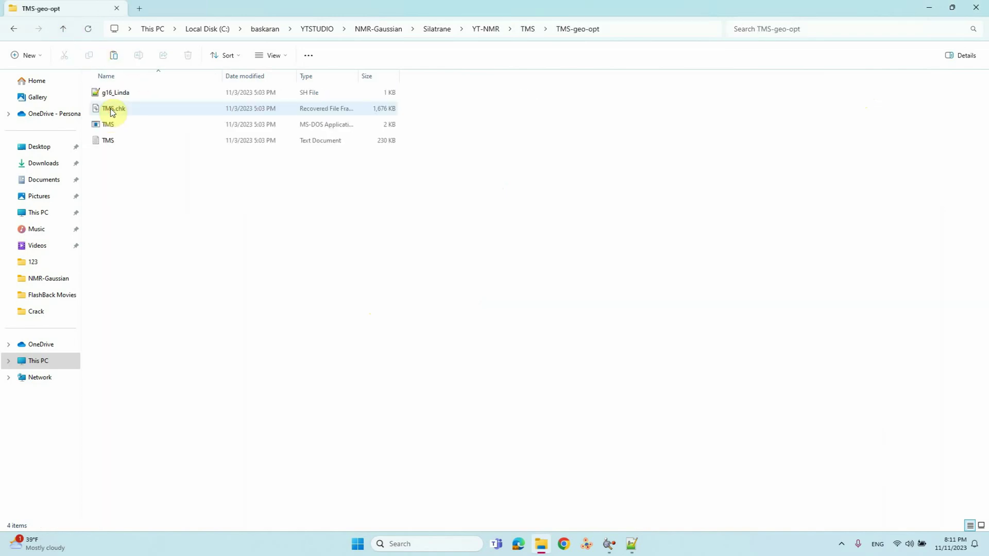
{"action": "left_click", "coordinate": [118, 166]}
{"action": "left_click", "coordinate": [104, 127]}
{"action": "right_click", "coordinate": [104, 128]}
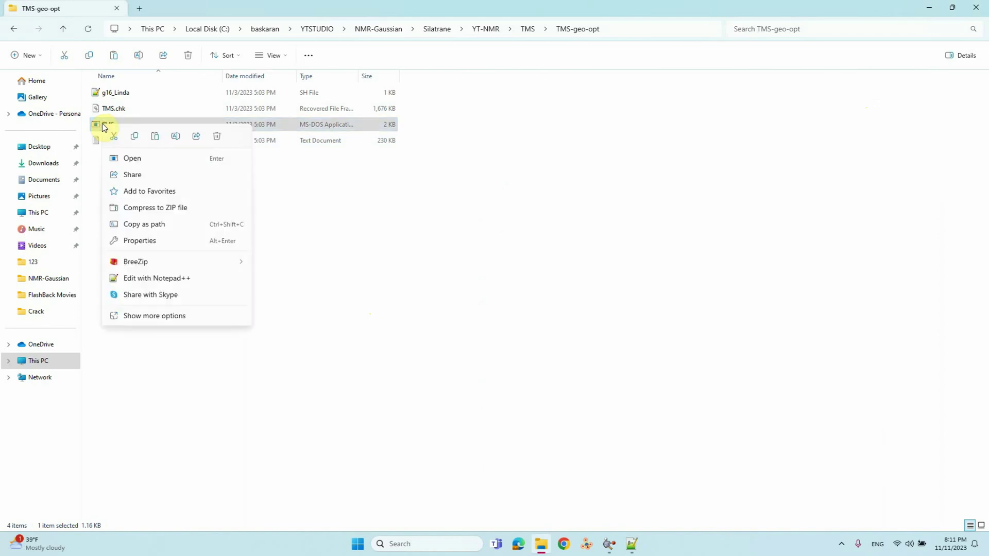
{"action": "left_click", "coordinate": [157, 280]}
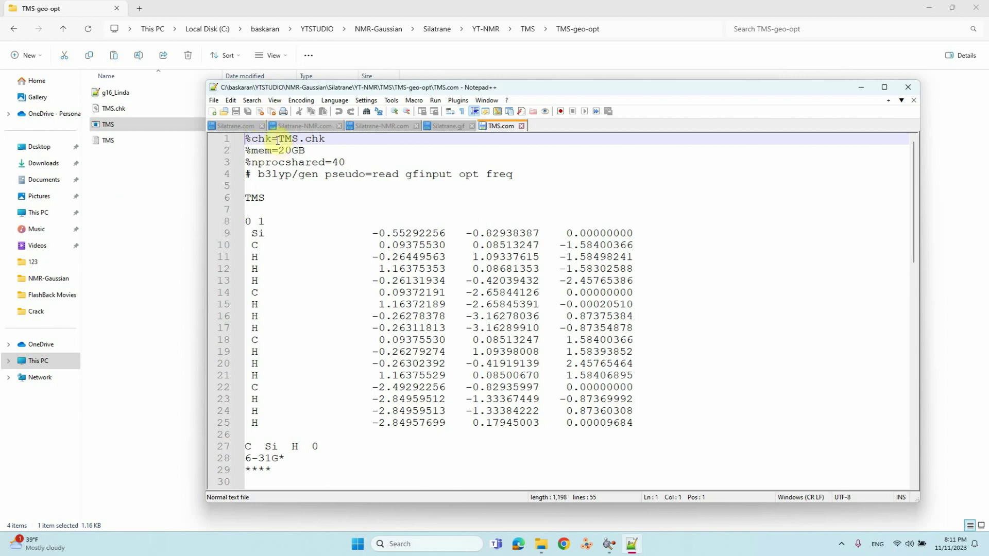
Step: Examine the charge and multiplicity, atomic coordinates, element list and 6-31G* basis set in the TMS optimization input
{"action": "double_click", "coordinate": [248, 221]}
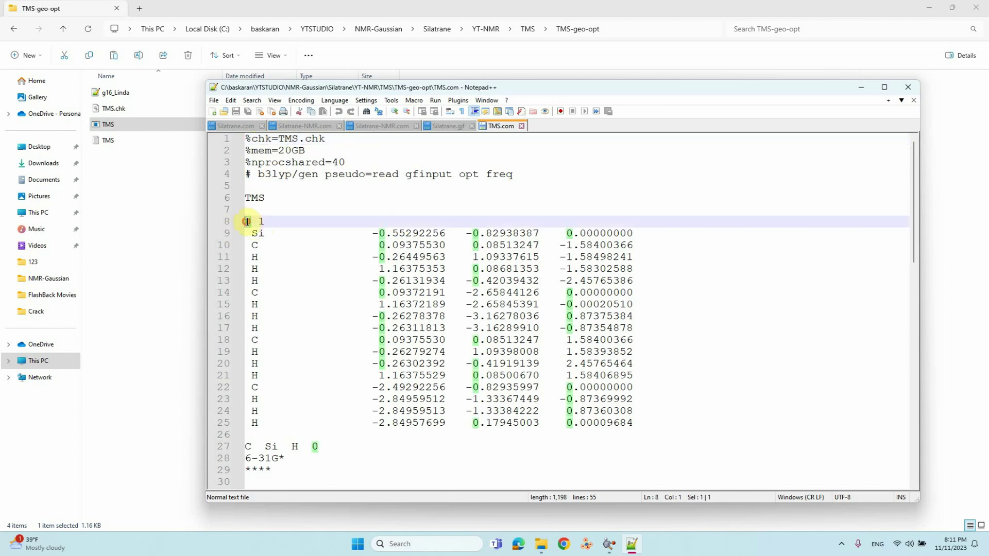
{"action": "double_click", "coordinate": [261, 221]}
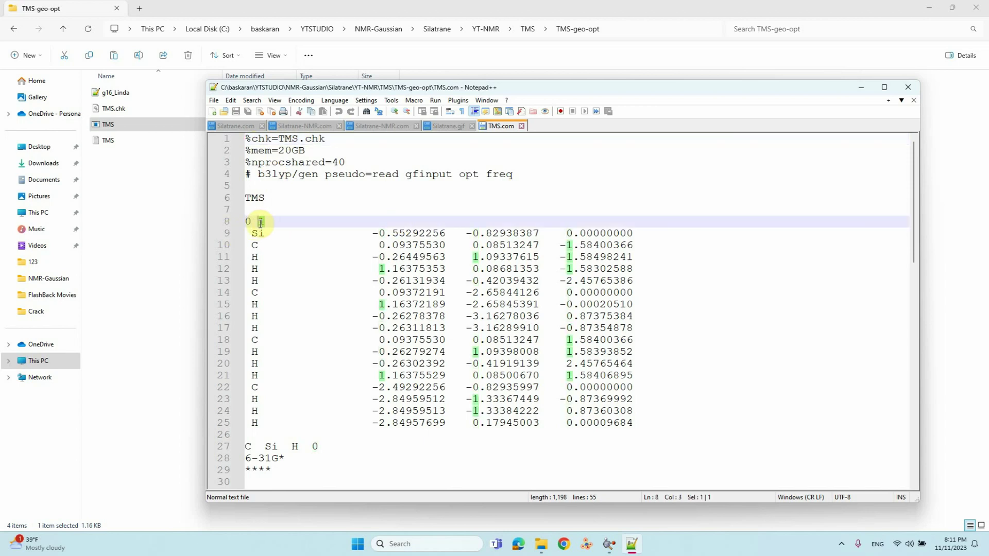
{"action": "left_click_drag", "start_coordinate": [245, 446], "coordinate": [299, 449]}
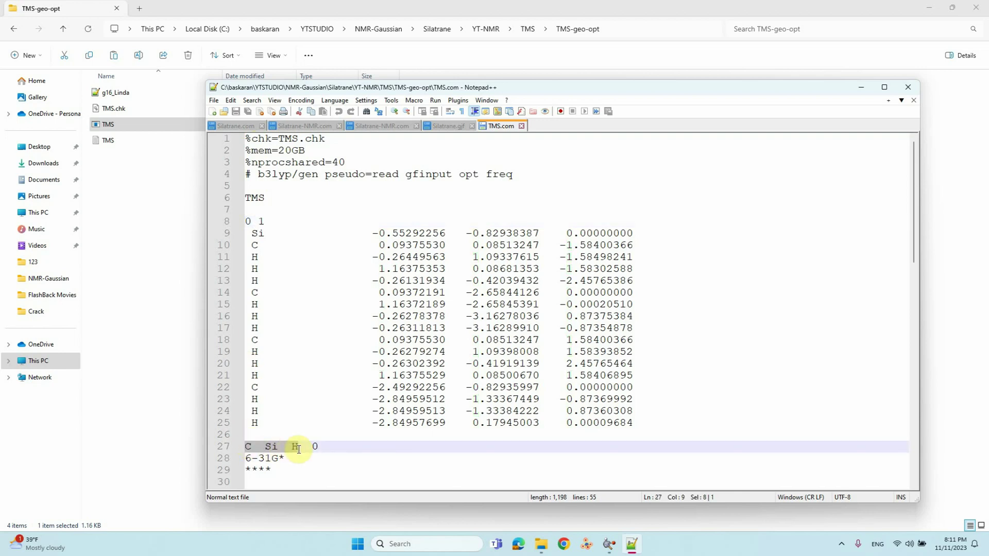
{"action": "left_click_drag", "start_coordinate": [246, 233], "coordinate": [629, 419]}
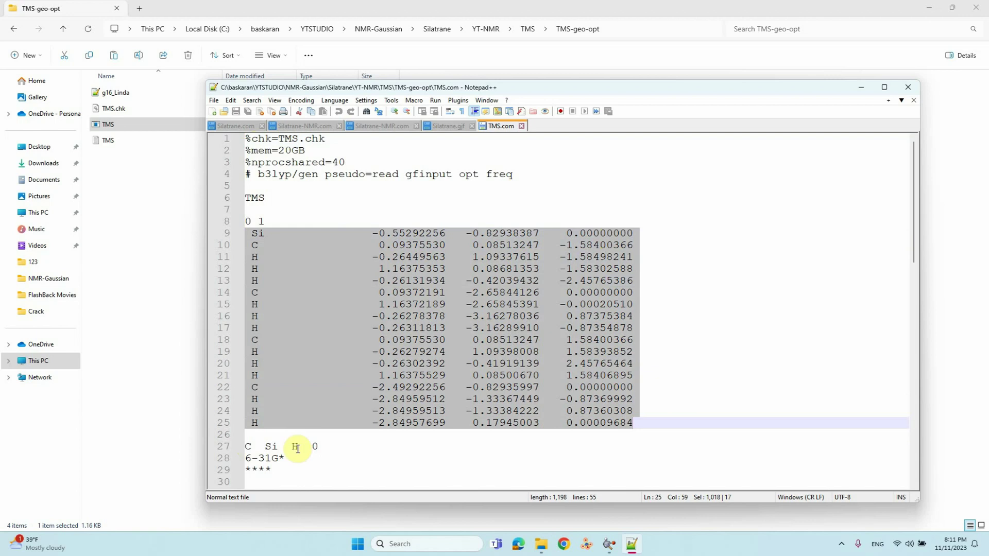
{"action": "left_click_drag", "start_coordinate": [297, 458], "coordinate": [265, 458]}
Step: Add three blank lines after the asterisks closing the basis set section of TMS.com and save the file
{"action": "left_click", "coordinate": [243, 468]}
{"action": "left_click", "coordinate": [278, 470]}
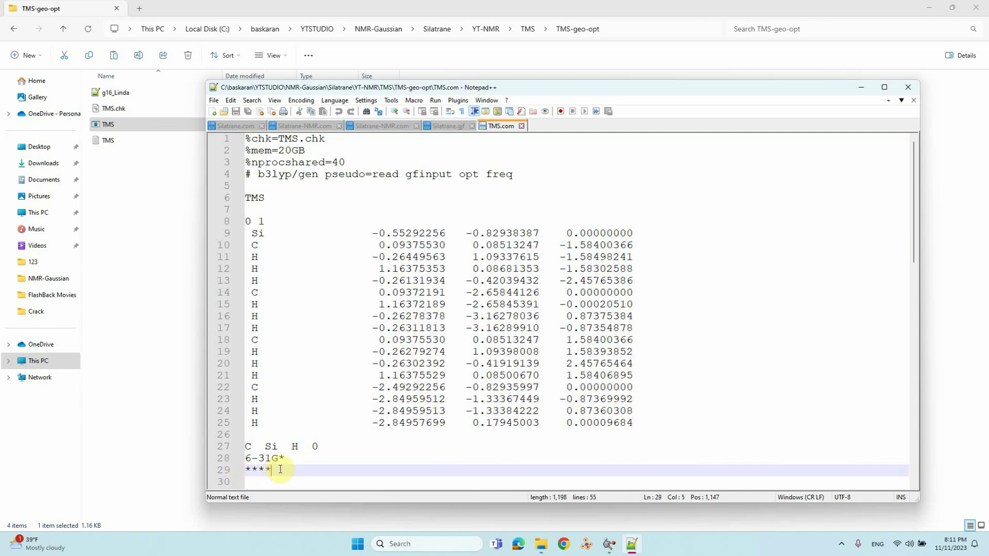
{"action": "key", "text": "Return"}
{"action": "key", "text": "Return"}
{"action": "key", "text": "Return"}
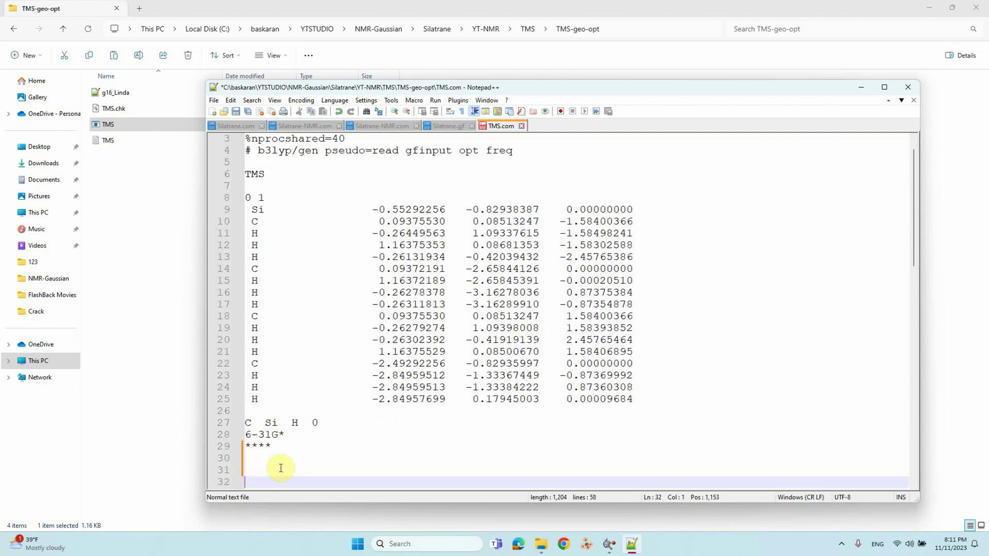
{"action": "left_click", "coordinate": [238, 114]}
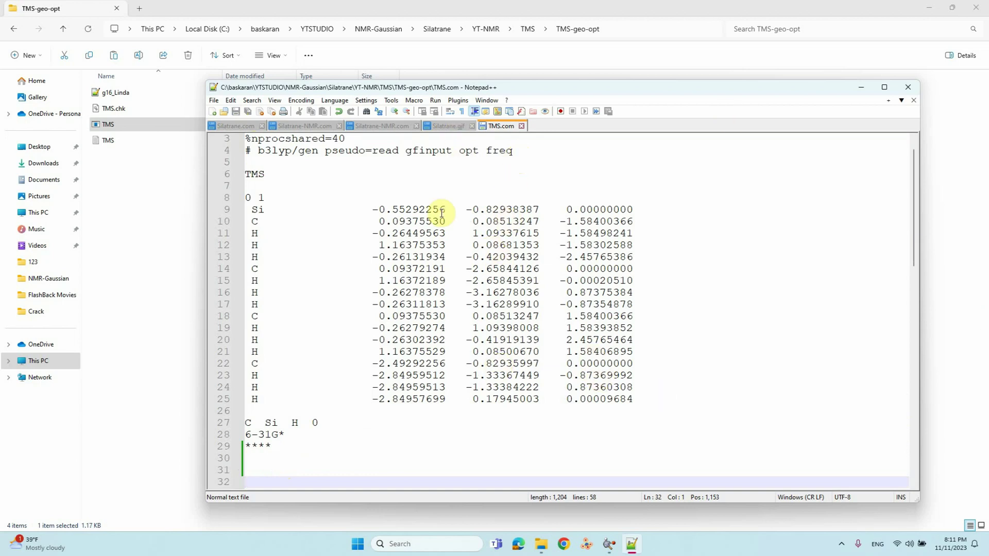
Step: Load the TMS.log optimization output into GaussView, dismiss the dipole derivatives warning and inspect the optimized TMS structure
{"action": "left_click", "coordinate": [105, 140]}
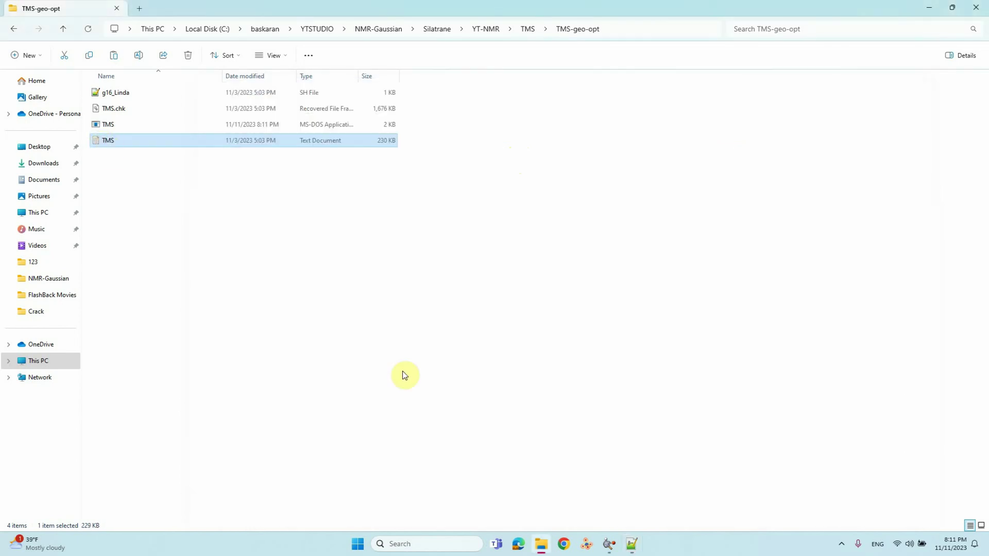
{"action": "left_click", "coordinate": [609, 544]}
{"action": "left_click", "coordinate": [696, 455]}
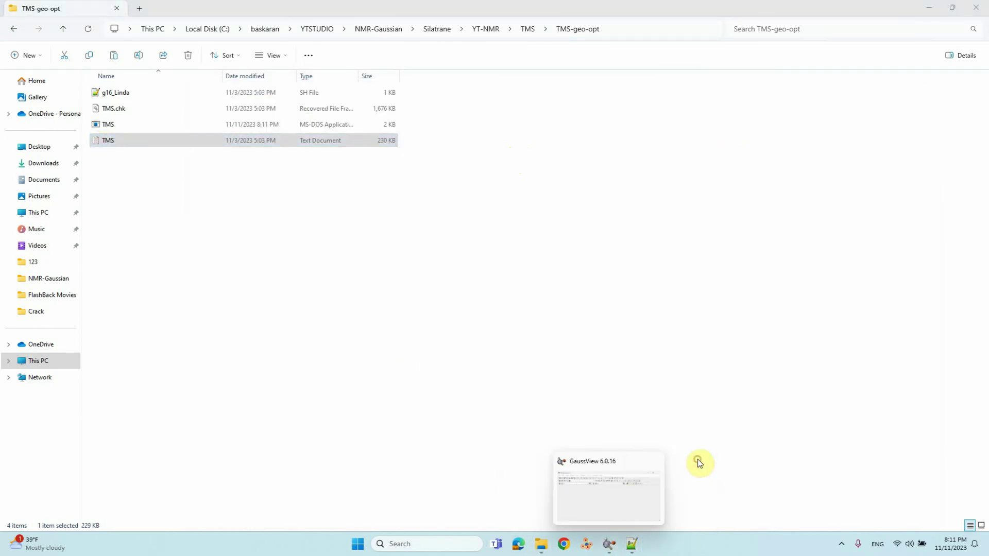
{"action": "left_click", "coordinate": [633, 503]}
{"action": "left_click", "coordinate": [107, 145]}
{"action": "left_click_drag", "start_coordinate": [107, 147], "coordinate": [626, 178]}
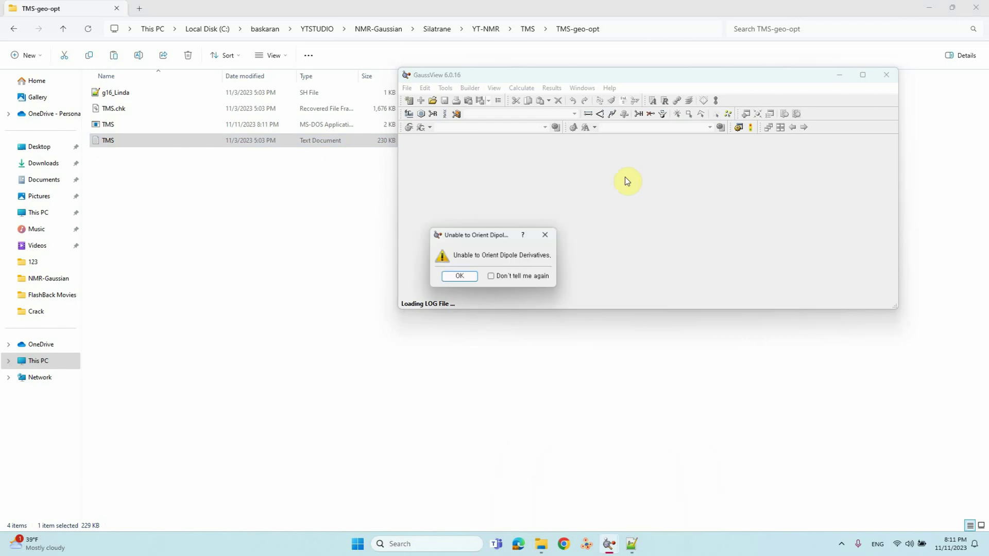
{"action": "left_click", "coordinate": [465, 278]}
{"action": "left_click_drag", "start_coordinate": [465, 277], "coordinate": [689, 308]}
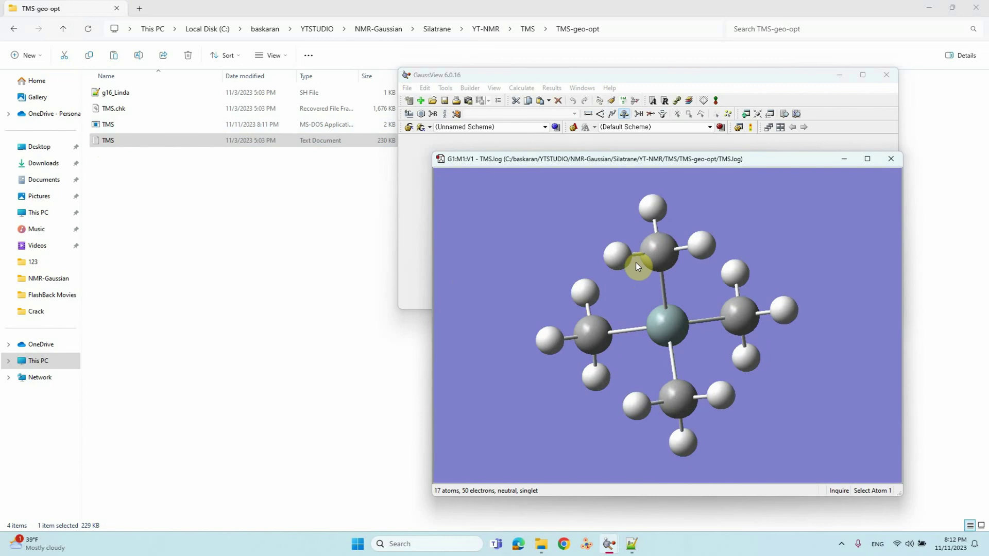
Step: Open the TMS.com input file from the TMS project's GIAO folder in Notepad++
{"action": "left_click", "coordinate": [63, 28]}
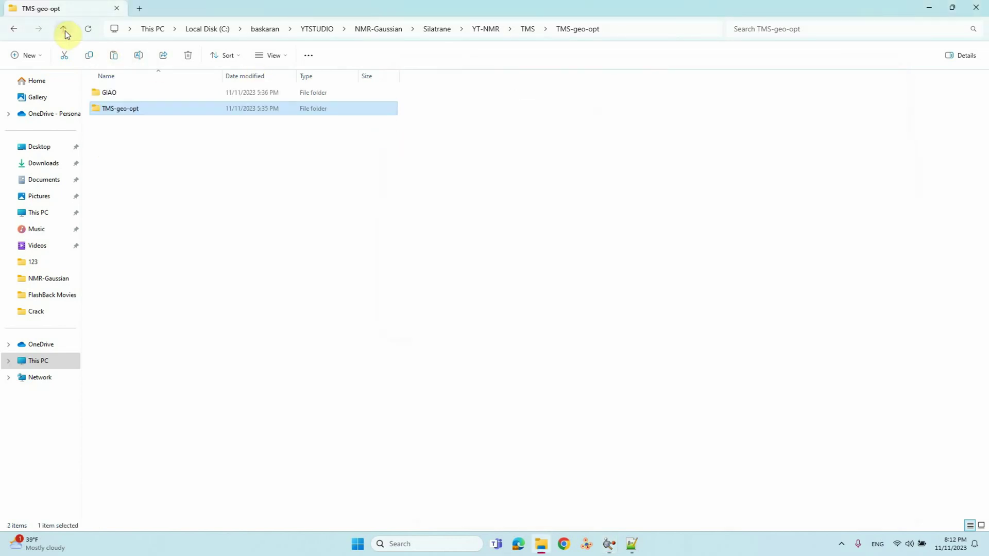
{"action": "double_click", "coordinate": [113, 92]}
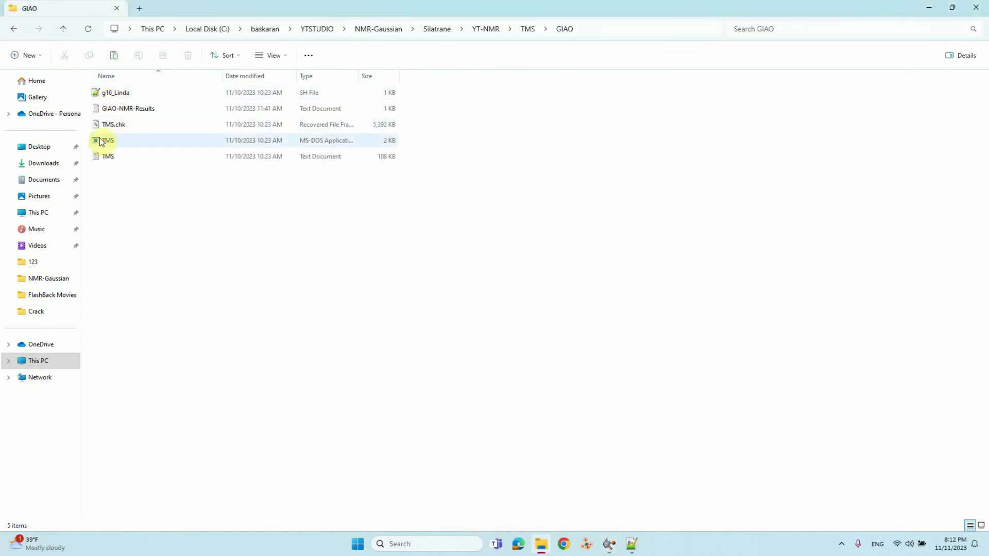
{"action": "right_click", "coordinate": [101, 142]}
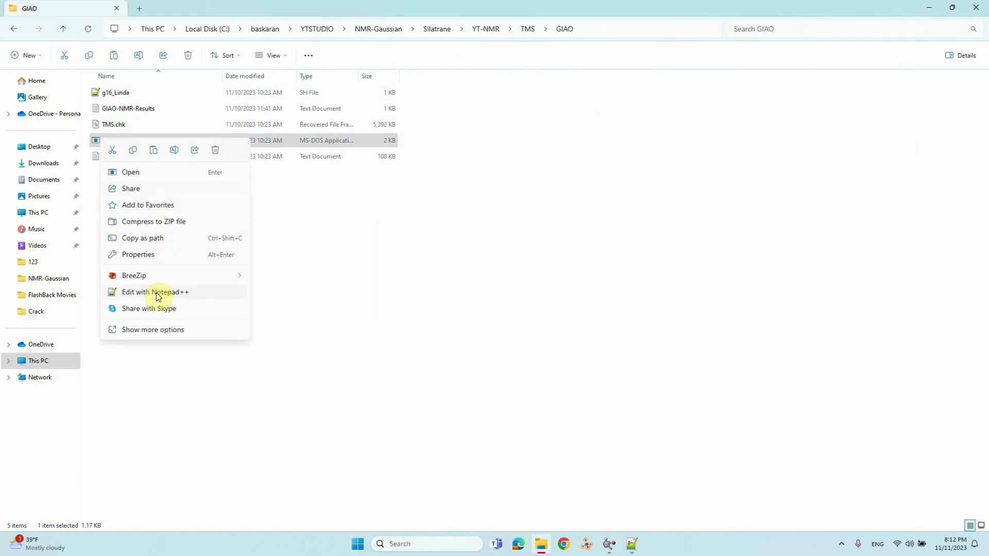
{"action": "left_click", "coordinate": [156, 293]}
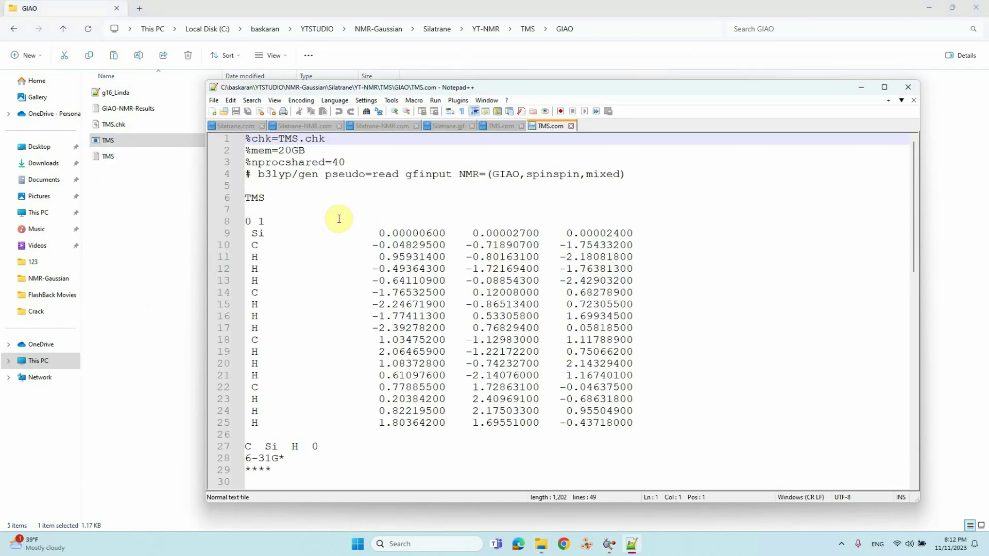
Step: Examine the NMR=(GIAO,spinspin,mixed) keyword, B3LYP method and 6-31G* basis set in the TMS GIAO input
{"action": "double_click", "coordinate": [460, 175]}
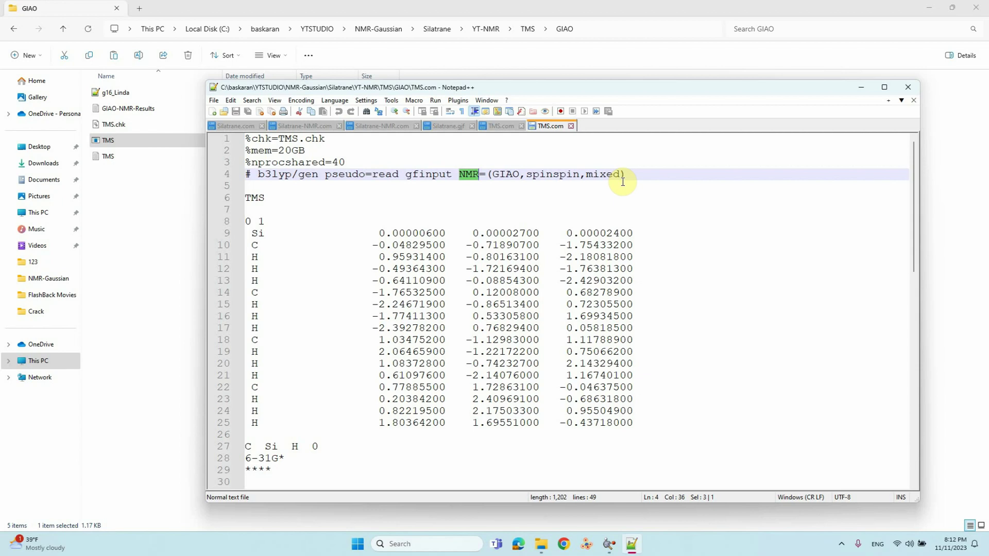
{"action": "left_click_drag", "start_coordinate": [292, 174], "coordinate": [272, 174]}
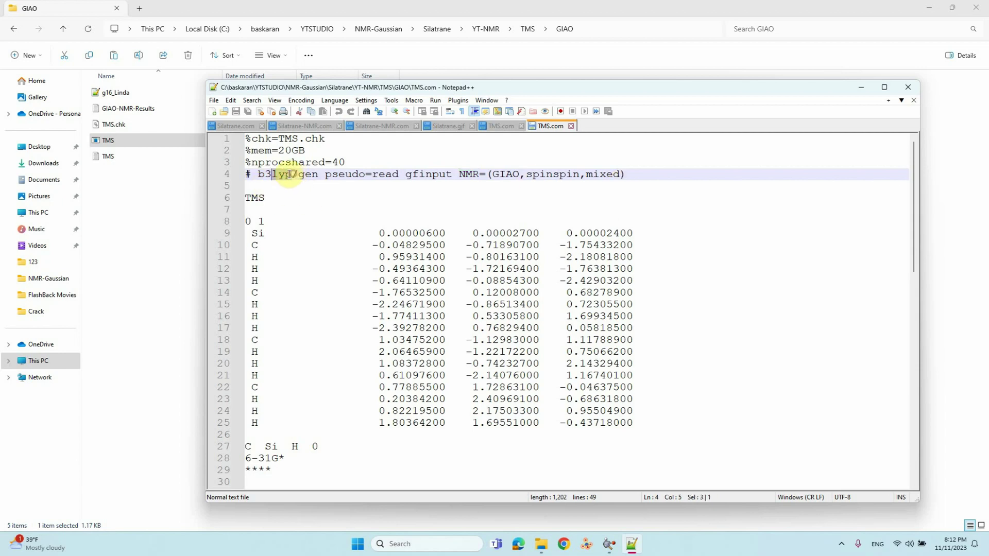
{"action": "left_click_drag", "start_coordinate": [285, 458], "coordinate": [236, 458]}
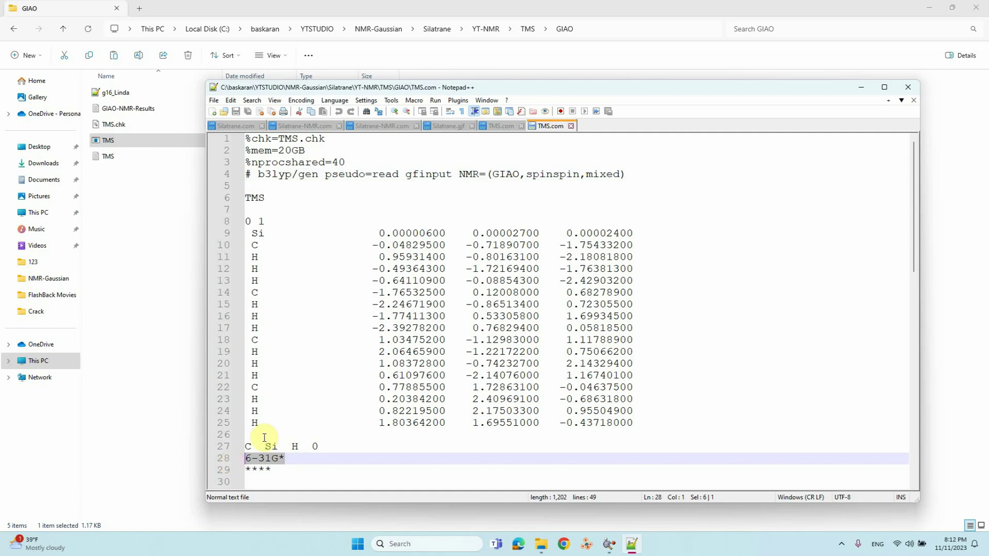
{"action": "scroll", "coordinate": [347, 330], "scroll_direction": "down", "scroll_amount": 2}
{"action": "scroll", "coordinate": [373, 287], "scroll_direction": "up", "scroll_amount": 2}
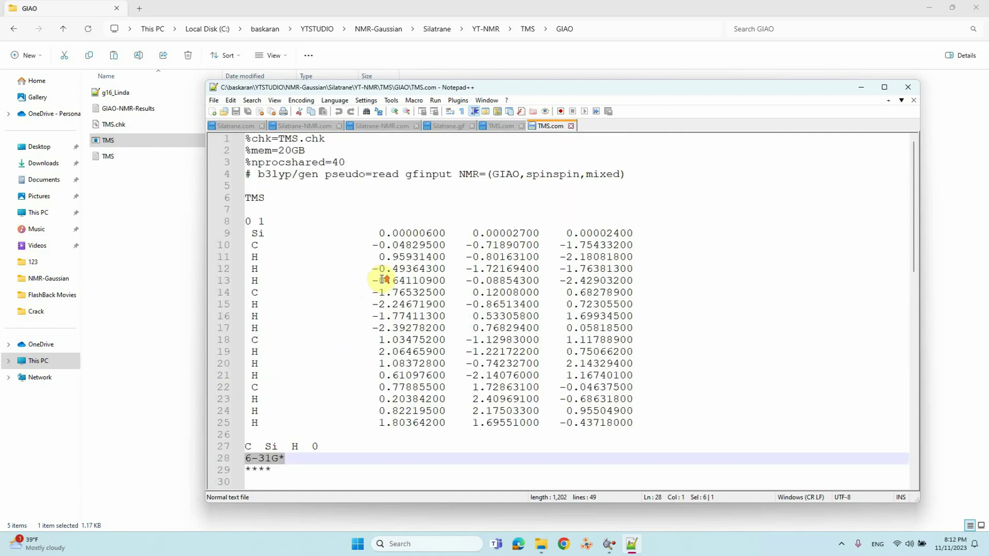
{"action": "left_click", "coordinate": [861, 87]}
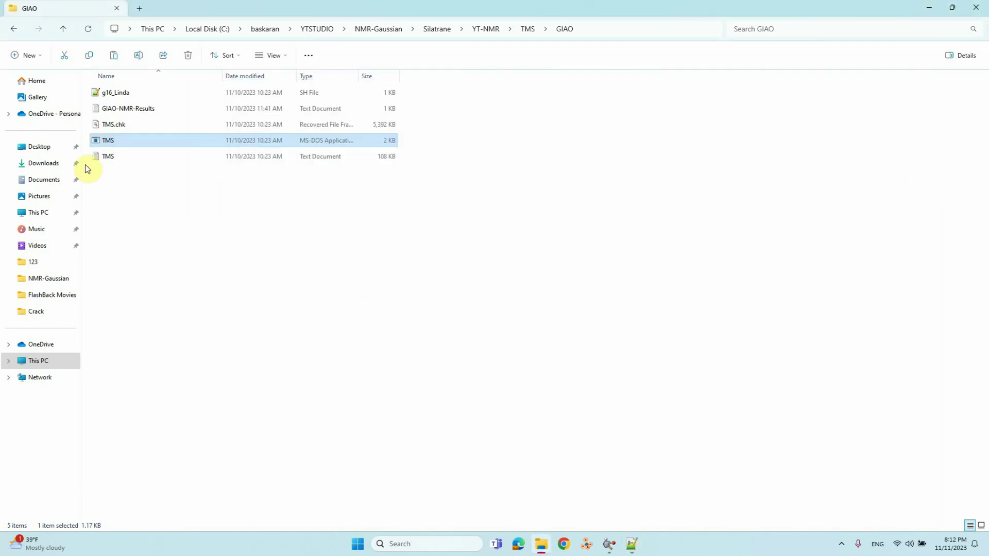
Step: Open Silatrane-NMR.com from the NMR-CSGT folder outside YT-NMR in Notepad++ and examine its NMR=(CSGT,spinspin,mixed) keyword
{"action": "left_click", "coordinate": [105, 158]}
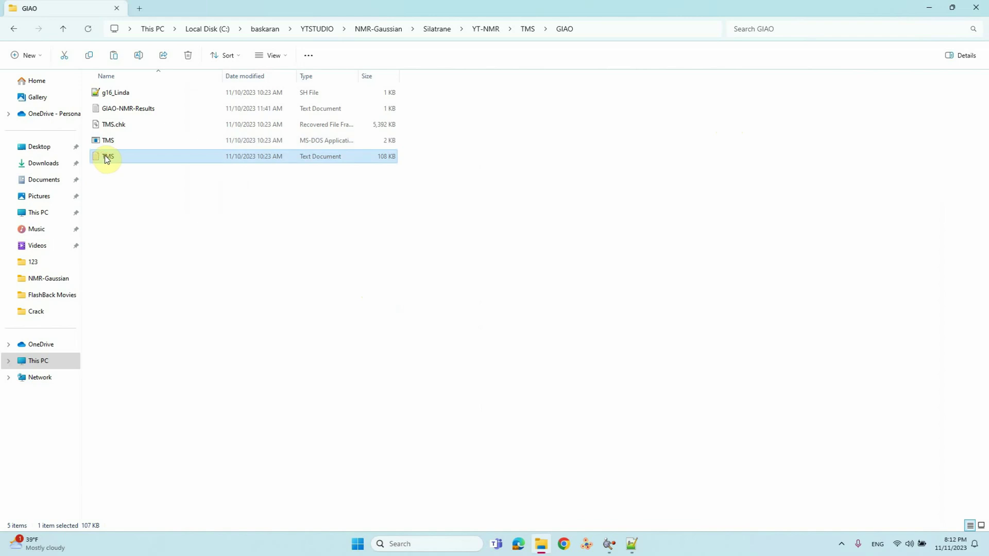
{"action": "left_click", "coordinate": [168, 219]}
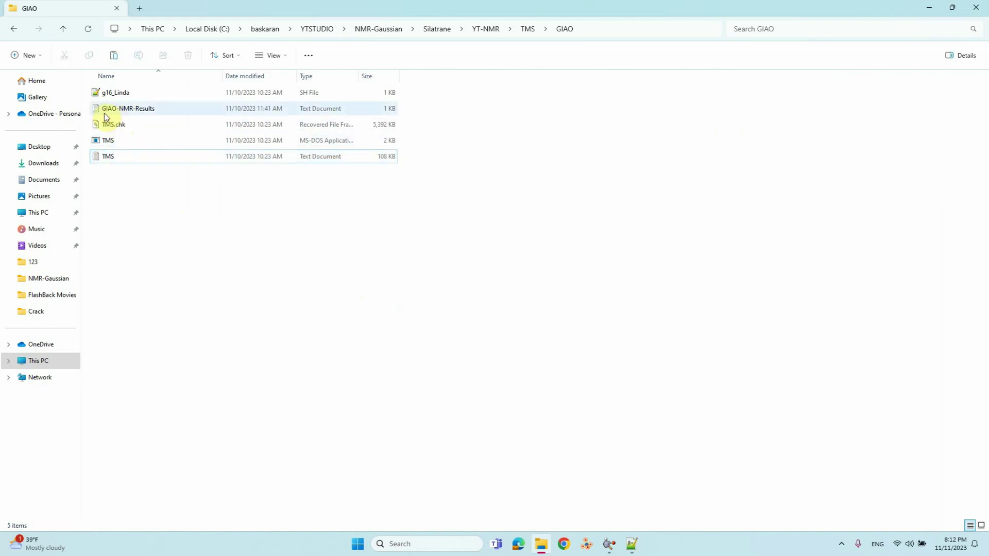
{"action": "left_click", "coordinate": [60, 31]}
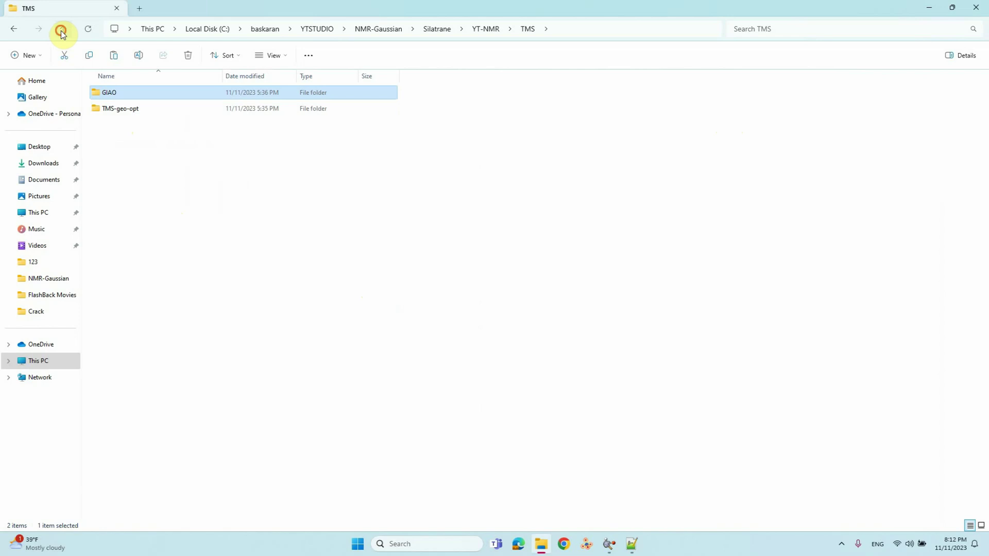
{"action": "left_click", "coordinate": [61, 30]}
{"action": "left_click", "coordinate": [61, 30]}
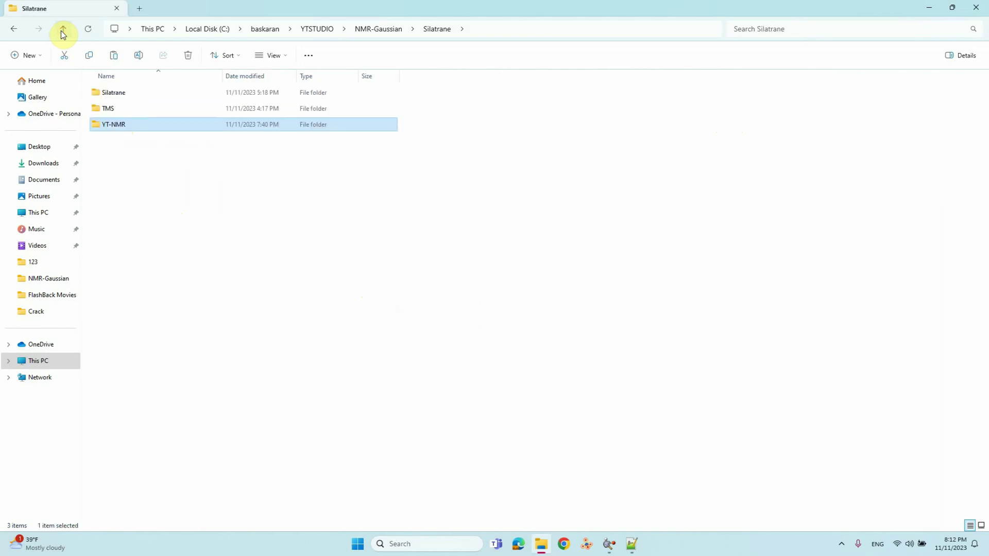
{"action": "left_click", "coordinate": [61, 30]}
{"action": "double_click", "coordinate": [114, 93]}
{"action": "double_click", "coordinate": [114, 94]}
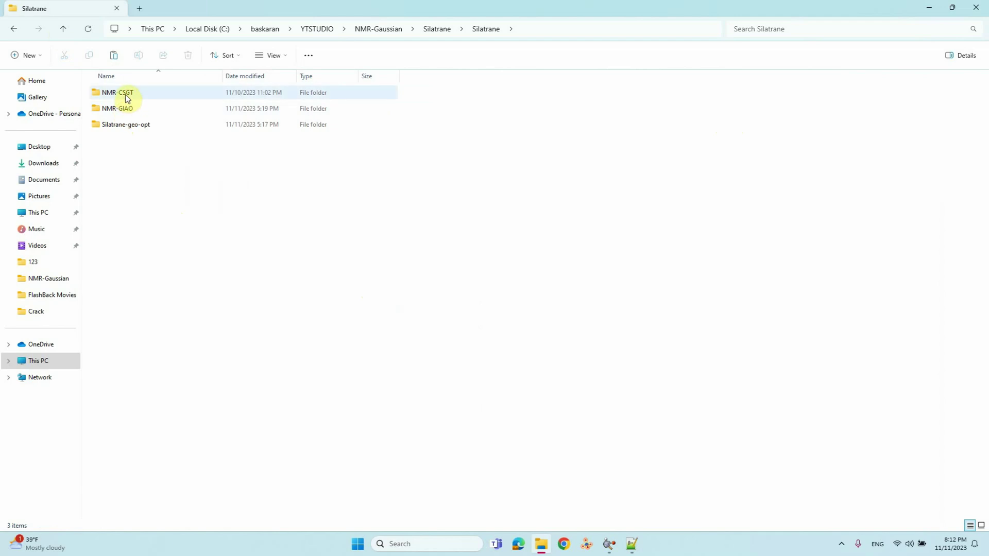
{"action": "mouse_move", "coordinate": [125, 95]}
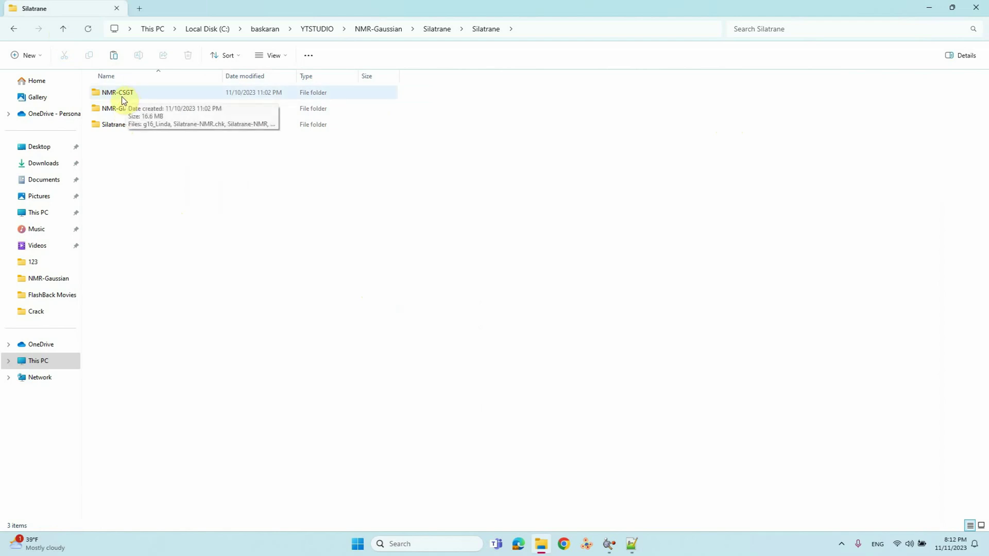
{"action": "double_click", "coordinate": [122, 96]}
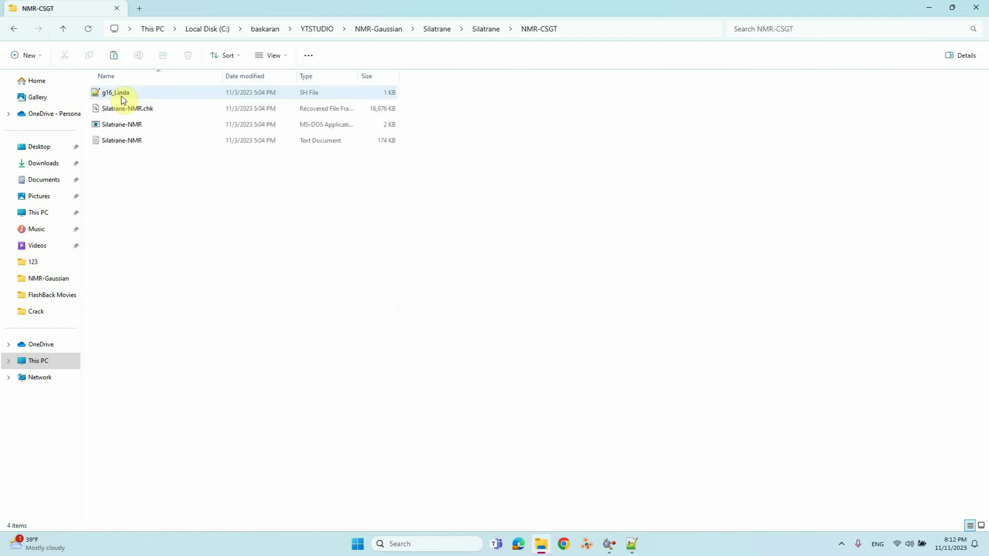
{"action": "right_click", "coordinate": [118, 127]}
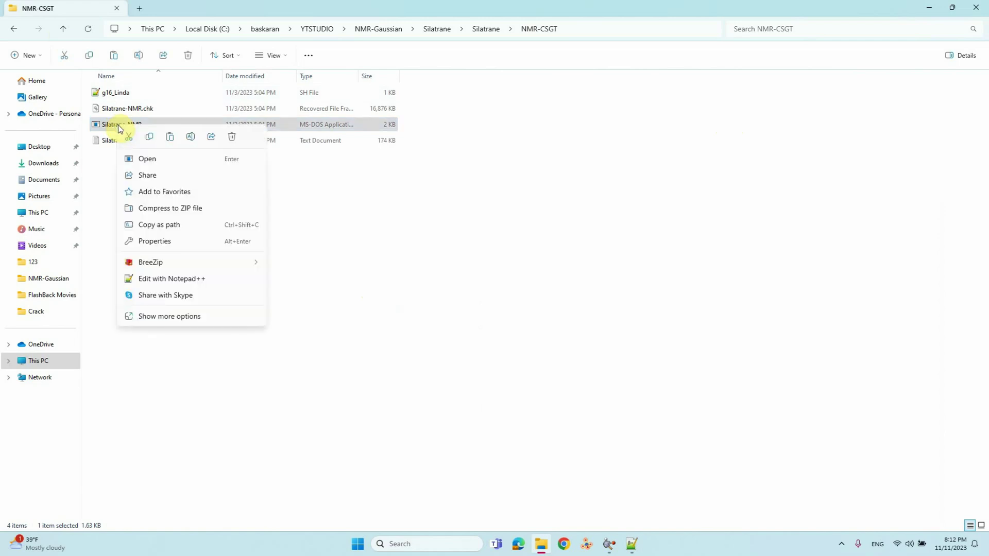
{"action": "left_click", "coordinate": [172, 278]}
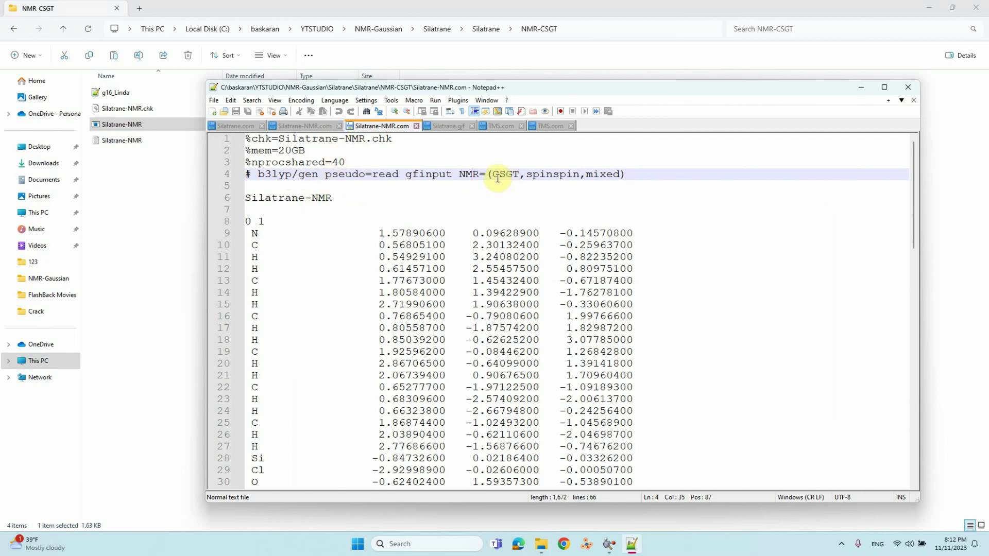
{"action": "left_click_drag", "start_coordinate": [459, 174], "coordinate": [623, 175]}
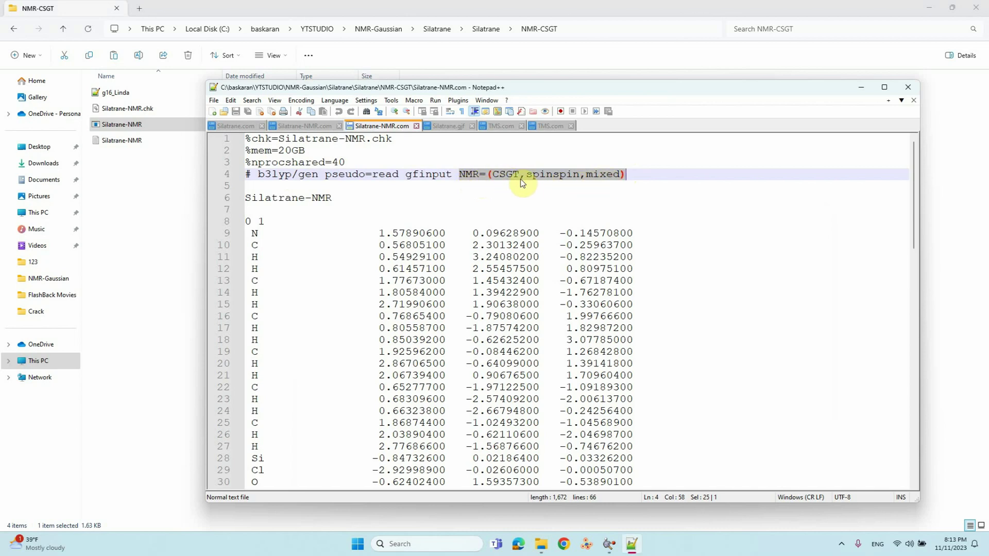
Step: Highlight the CSGT option in the NMR keyword, then select the Silatrane-NMR log in YT-NMR's Silatrane NMR-GIAO folder
{"action": "left_click_drag", "start_coordinate": [525, 174], "coordinate": [492, 174]}
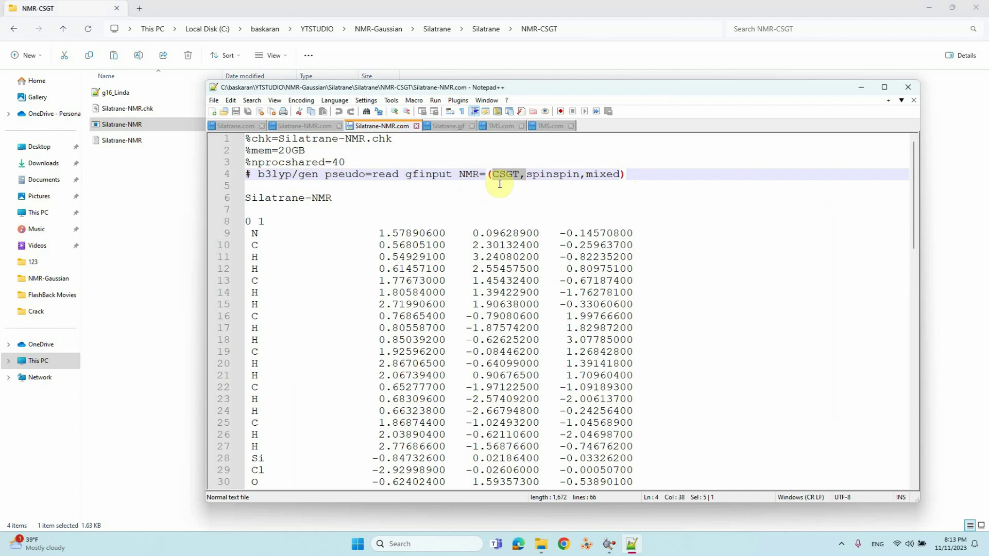
{"action": "left_click", "coordinate": [856, 89]}
{"action": "left_click", "coordinate": [66, 28]}
{"action": "left_click", "coordinate": [66, 29]}
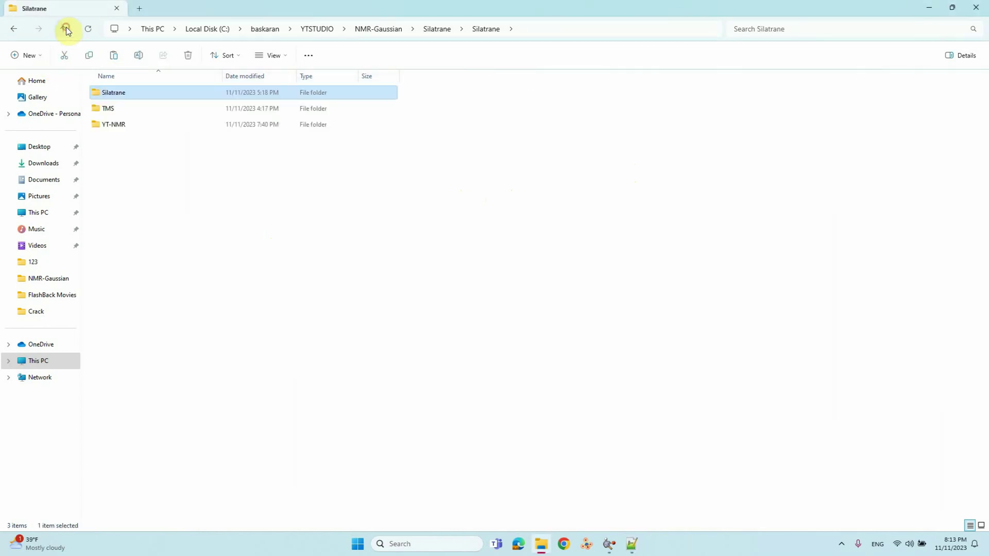
{"action": "double_click", "coordinate": [117, 125]}
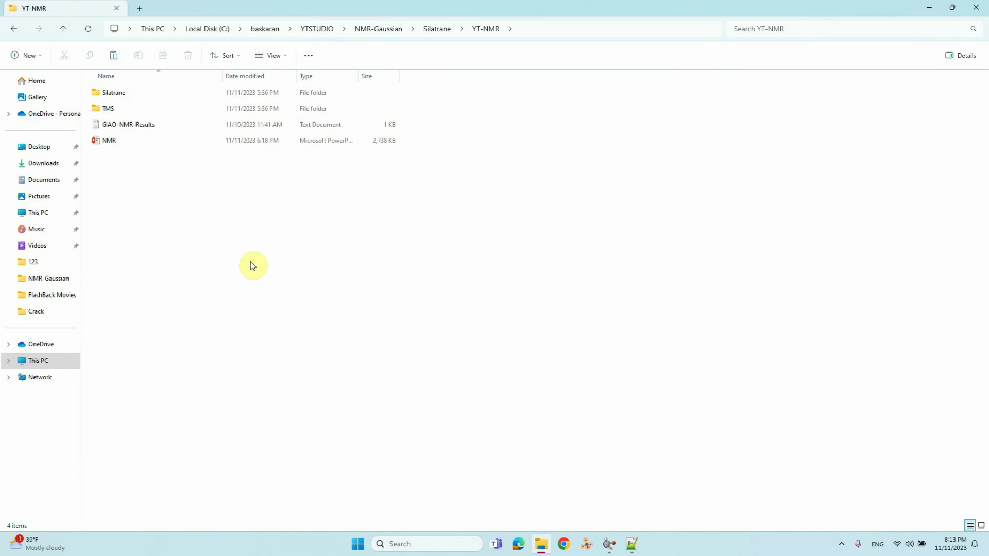
{"action": "double_click", "coordinate": [118, 95]}
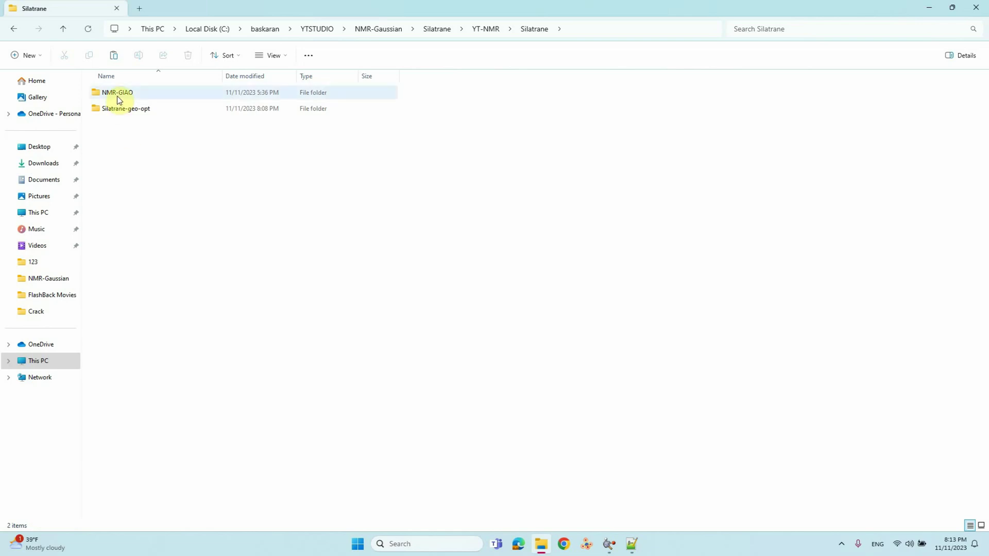
{"action": "double_click", "coordinate": [116, 95]}
{"action": "left_click", "coordinate": [126, 144]}
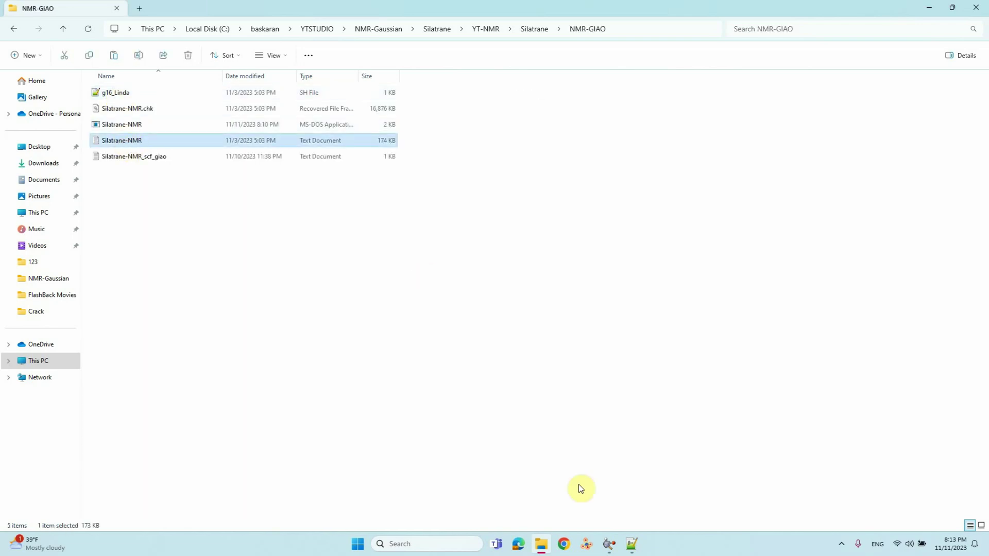
Step: Replace the TMS structure in GaussView with Silatrane-NMR.log and orient the silatrane molecule for viewing
{"action": "mouse_move", "coordinate": [613, 546]}
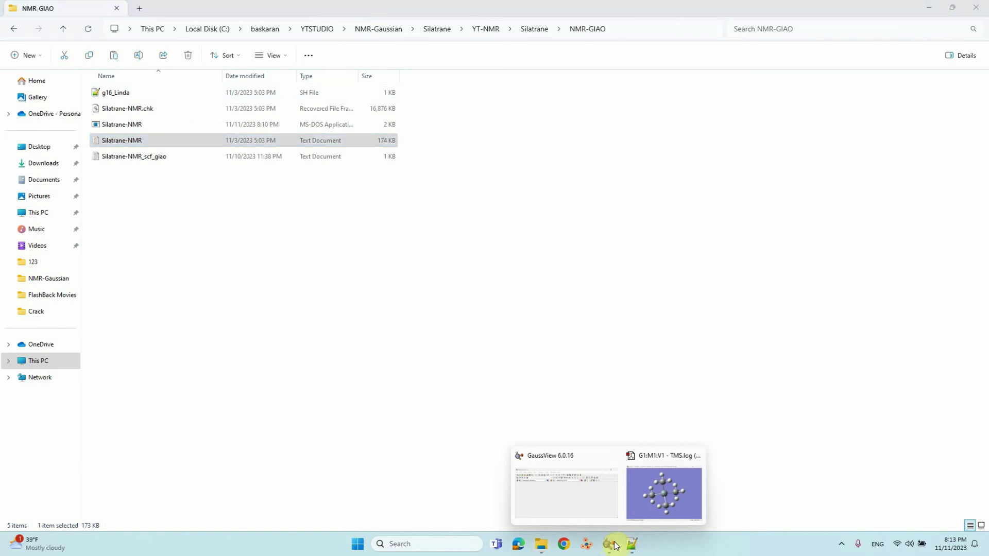
{"action": "left_click", "coordinate": [683, 482]}
{"action": "left_click", "coordinate": [610, 544]}
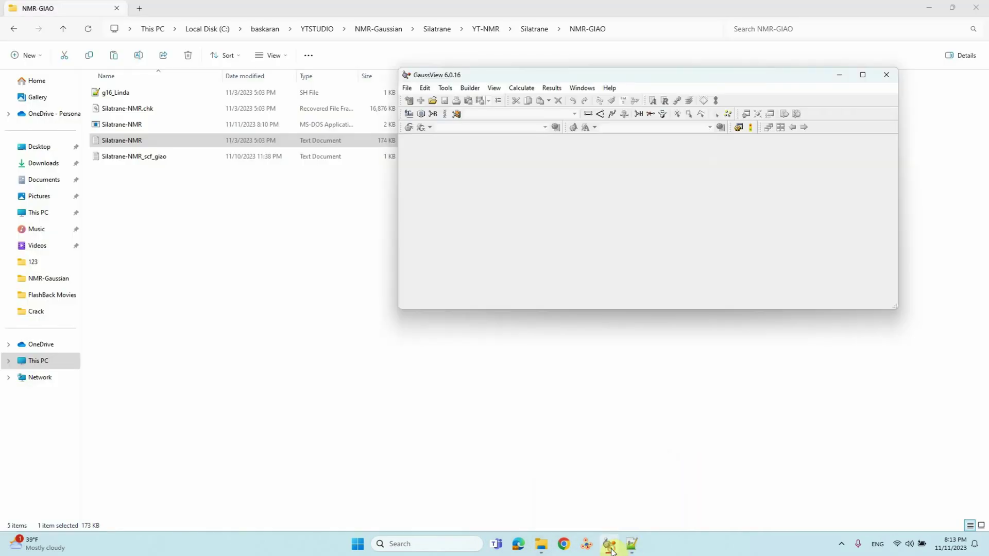
{"action": "left_click_drag", "start_coordinate": [133, 146], "coordinate": [612, 183]}
{"action": "left_click_drag", "start_coordinate": [645, 262], "coordinate": [659, 236]}
{"action": "left_click_drag", "start_coordinate": [672, 162], "coordinate": [457, 169]}
{"action": "left_click_drag", "start_coordinate": [454, 288], "coordinate": [515, 345]}
Step: Display the calculated GIAO NMR spectrum of silatrane, enlarge it for examination, and close it
{"action": "left_click", "coordinate": [552, 89]}
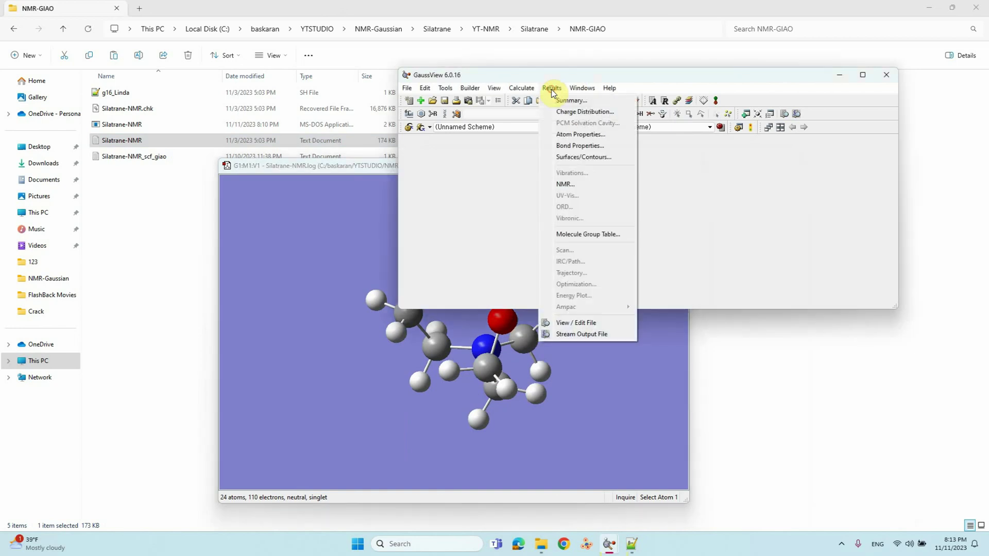
{"action": "left_click", "coordinate": [573, 184]}
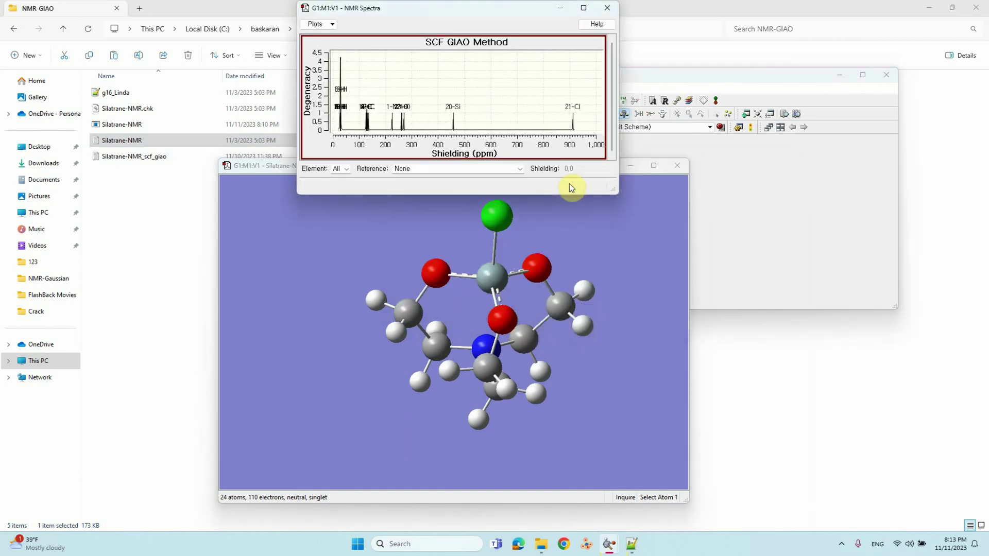
{"action": "left_click_drag", "start_coordinate": [613, 191], "coordinate": [833, 316]}
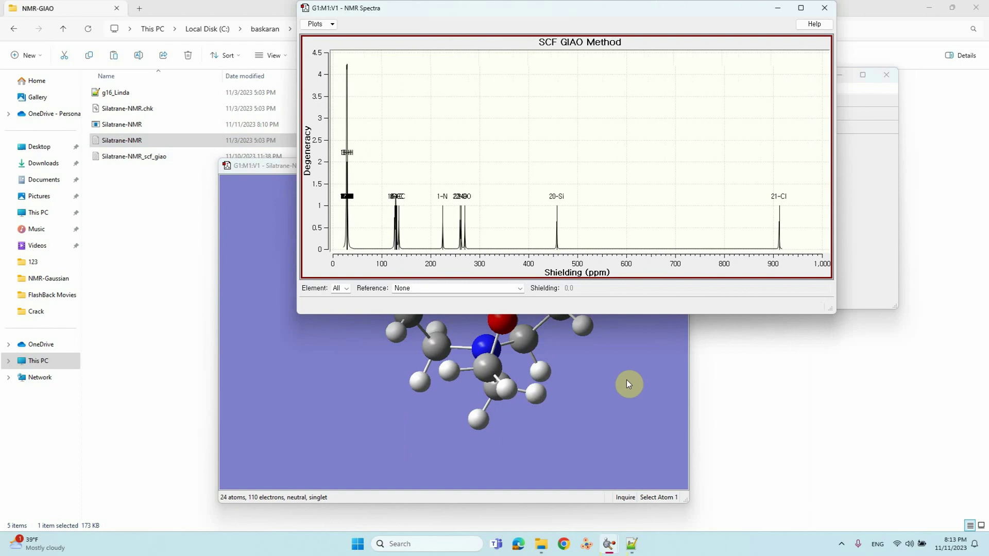
{"action": "left_click", "coordinate": [824, 8]}
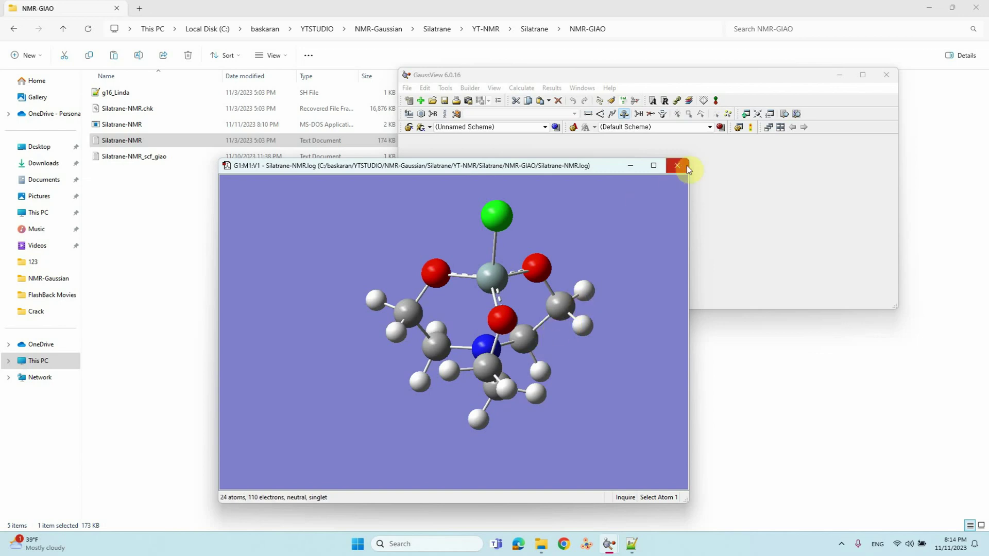
Step: Close the silatrane structure, reload Silatrane-NMR.log into GaussView and rotate the molecule to expose its CH2 carbons
{"action": "left_click_drag", "start_coordinate": [611, 167], "coordinate": [694, 183]}
{"action": "left_click", "coordinate": [756, 183]}
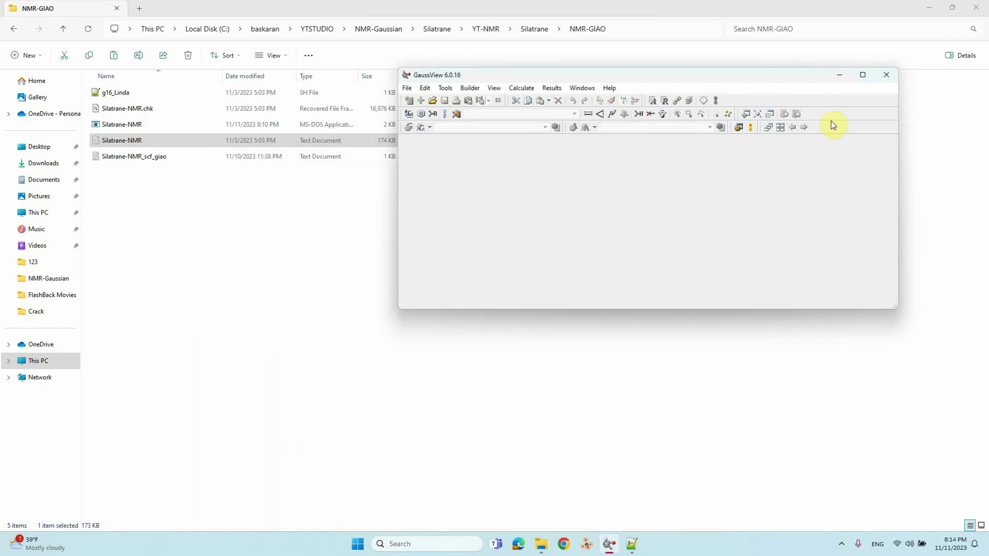
{"action": "left_click_drag", "start_coordinate": [108, 140], "coordinate": [670, 186]}
{"action": "left_click_drag", "start_coordinate": [700, 371], "coordinate": [606, 372]}
{"action": "left_click", "coordinate": [713, 304]}
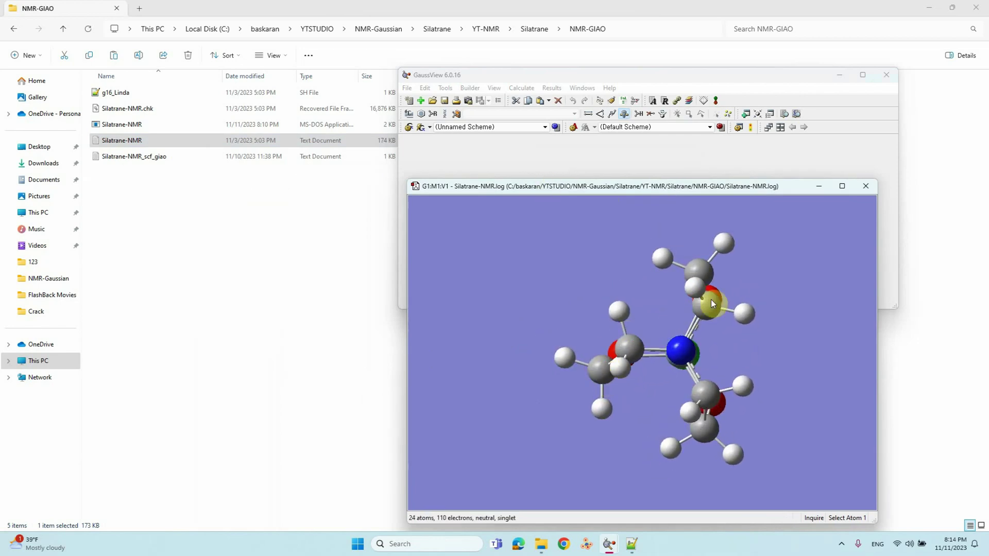
{"action": "left_click_drag", "start_coordinate": [711, 398], "coordinate": [765, 360]}
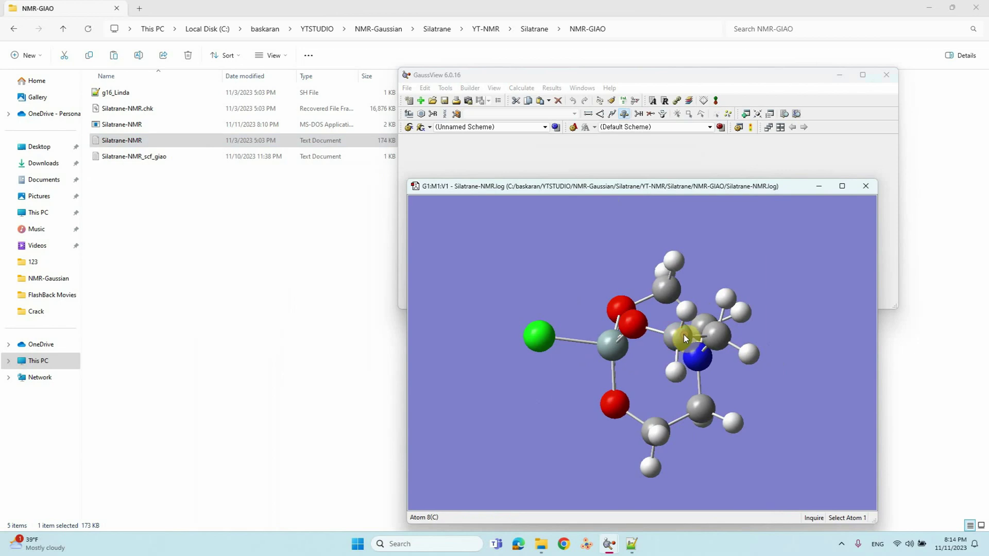
Step: Identify the adjacent N-CH2 and O-CH2 carbon atoms by their atom numbers and clear the selection
{"action": "left_click", "coordinate": [719, 337]}
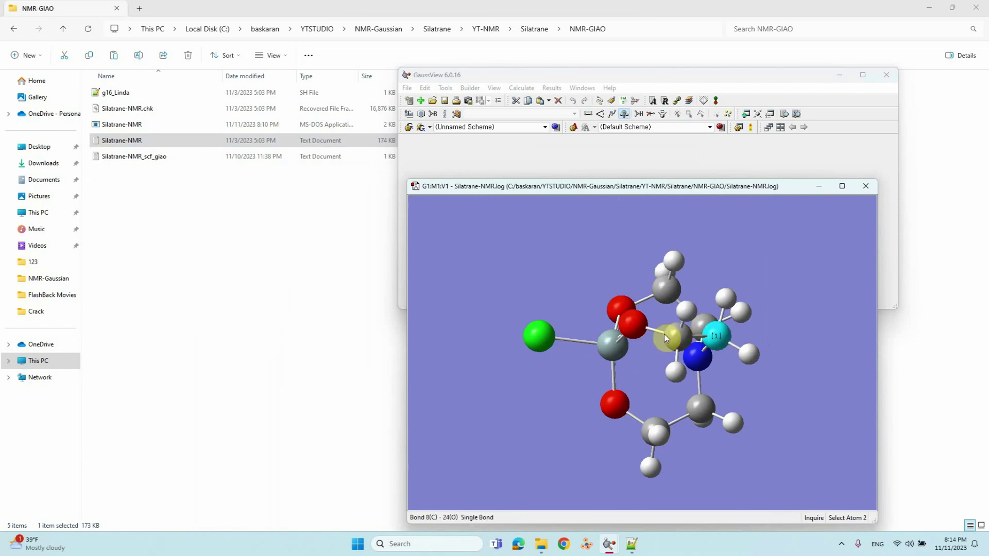
{"action": "left_click", "coordinate": [676, 337]}
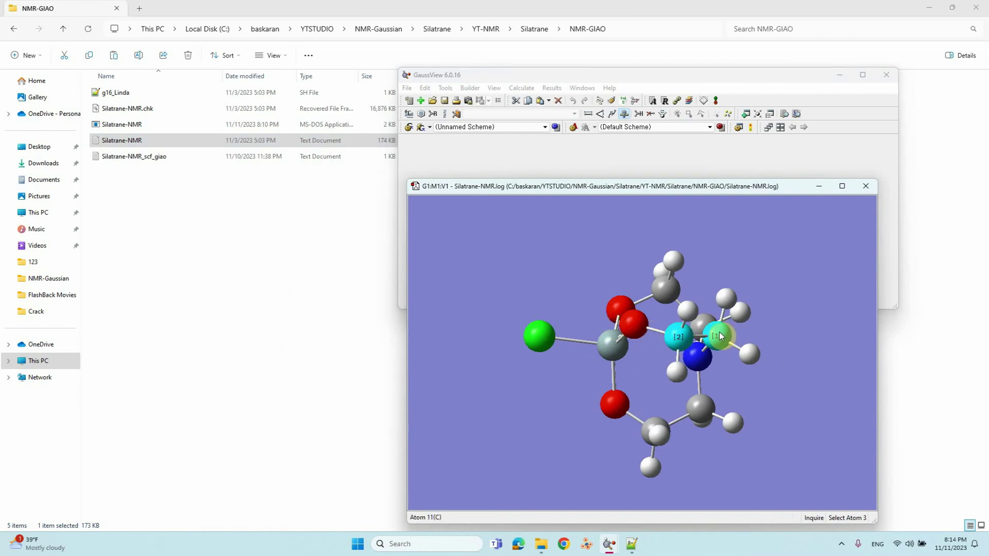
{"action": "left_click_drag", "start_coordinate": [721, 355], "coordinate": [677, 351]}
{"action": "left_click", "coordinate": [687, 360]}
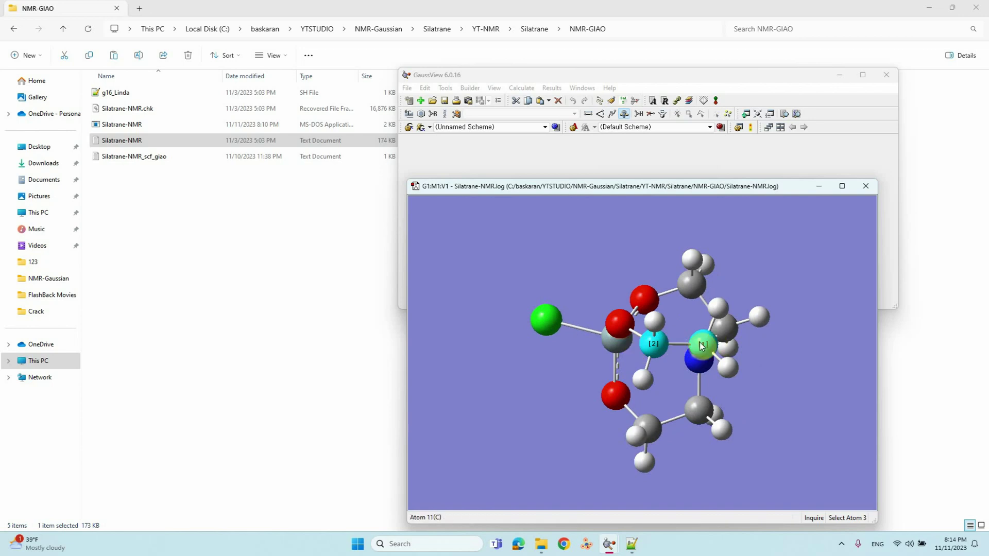
{"action": "left_click", "coordinate": [743, 278]}
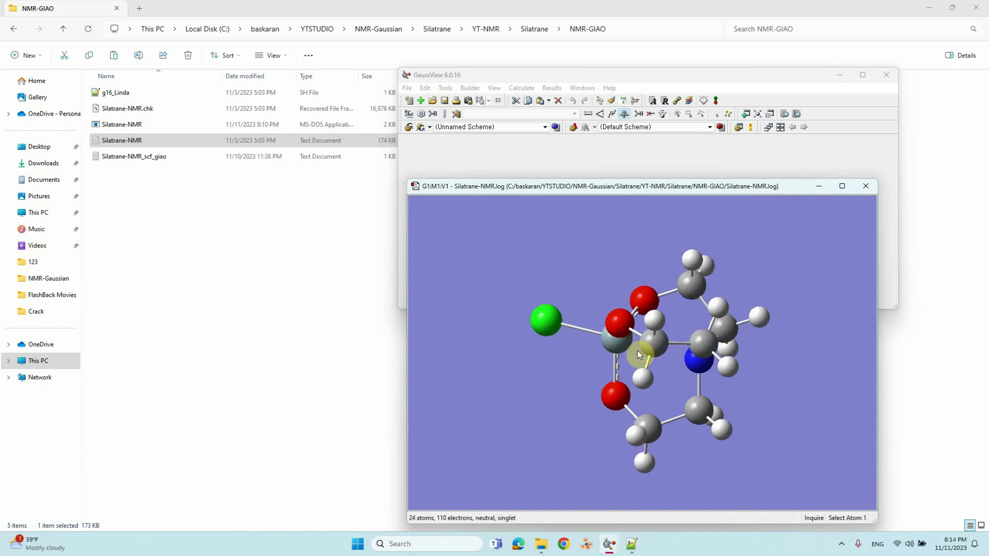
Step: Open the Silatrane-NMR.log output in Notepad++ and locate the SCF GIAO magnetic shielding tensor section
{"action": "left_click", "coordinate": [136, 141]}
{"action": "right_click", "coordinate": [136, 142]}
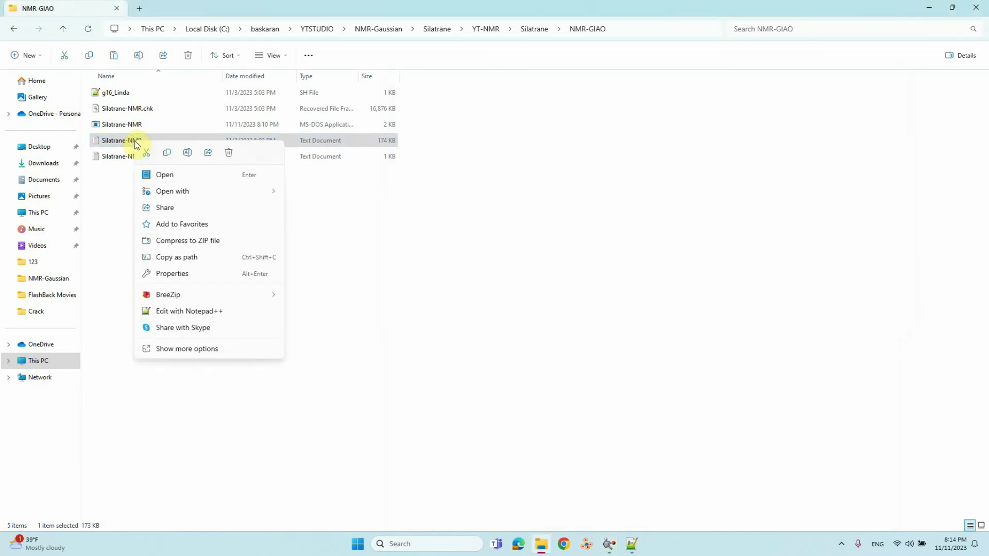
{"action": "left_click", "coordinate": [189, 311]}
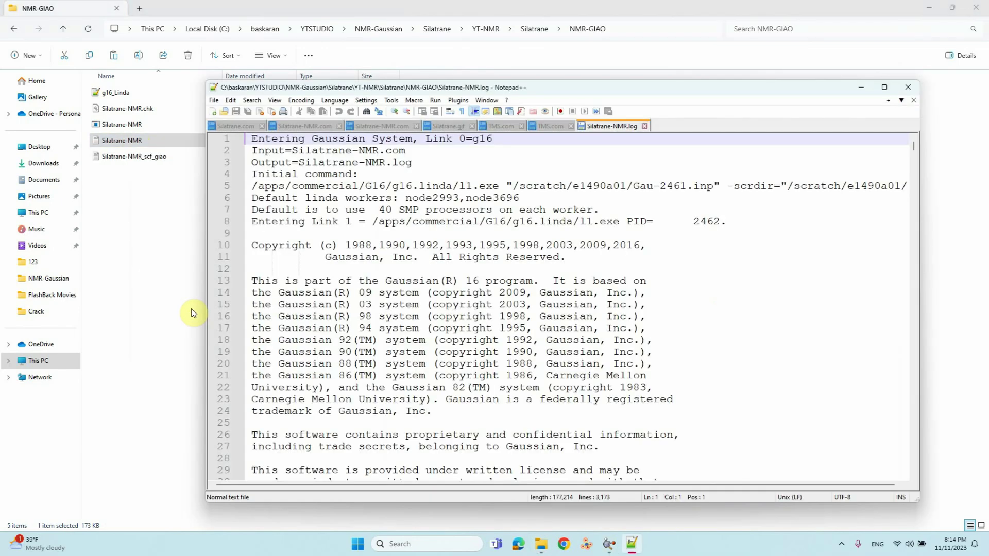
{"action": "left_click_drag", "start_coordinate": [600, 87], "coordinate": [592, 67]}
{"action": "scroll", "coordinate": [886, 196], "scroll_direction": "down", "scroll_amount": 15}
{"action": "left_click_drag", "start_coordinate": [906, 132], "coordinate": [889, 339]}
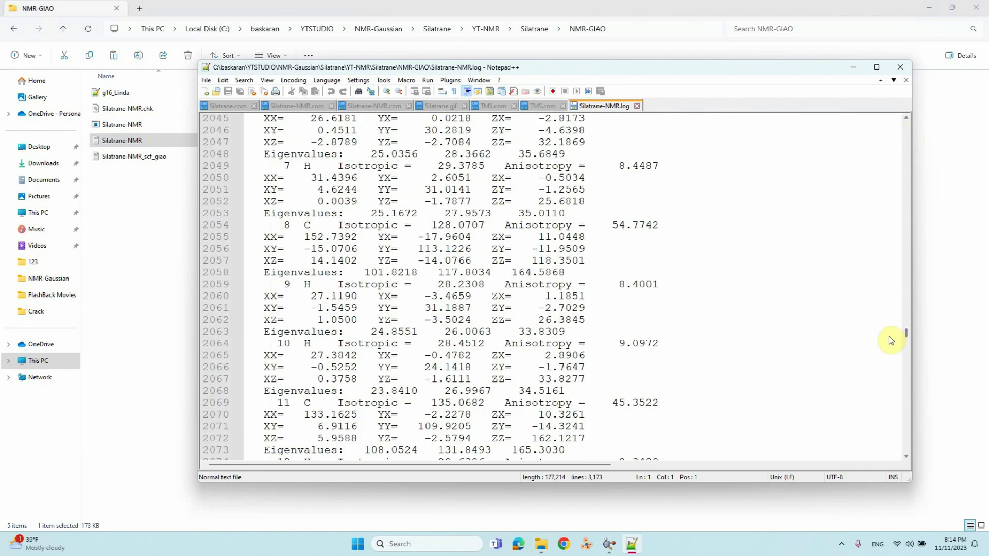
{"action": "scroll", "coordinate": [890, 335], "scroll_direction": "up", "scroll_amount": 18}
{"action": "scroll", "coordinate": [697, 265], "scroll_direction": "down", "scroll_amount": 6}
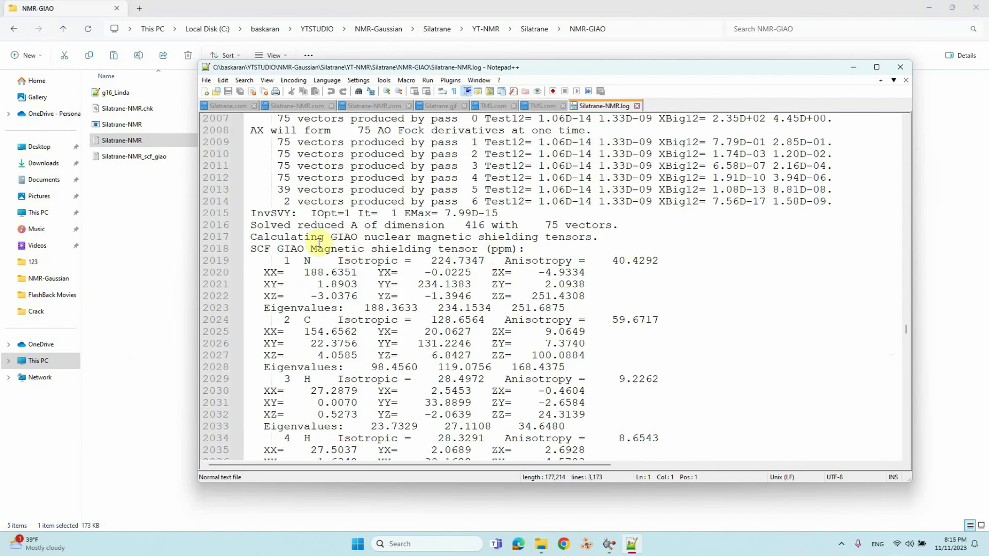
Step: Highlight the SCF GIAO magnetic shielding tensor heading and examine the entry for atom 1, nitrogen
{"action": "left_click_drag", "start_coordinate": [249, 250], "coordinate": [518, 249]}
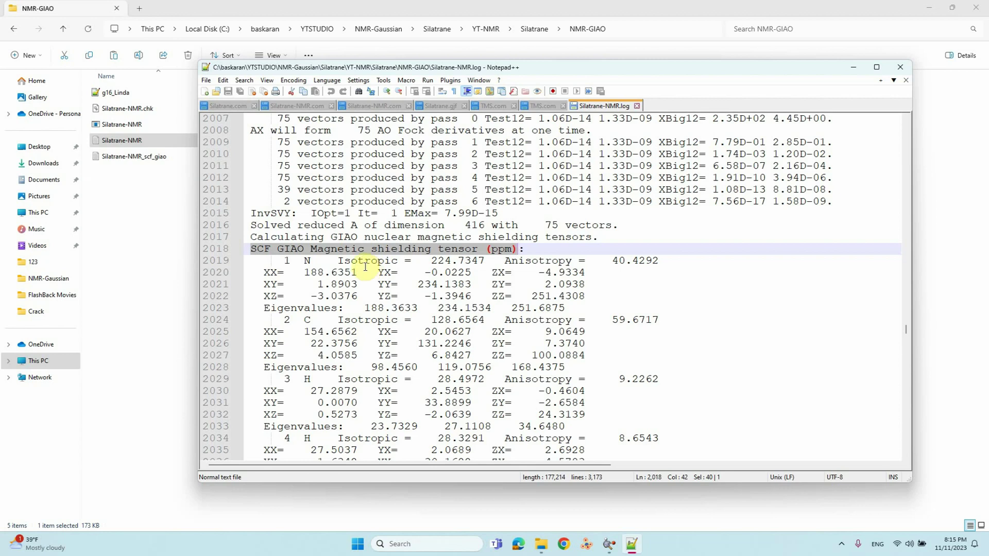
{"action": "left_click", "coordinate": [289, 263]}
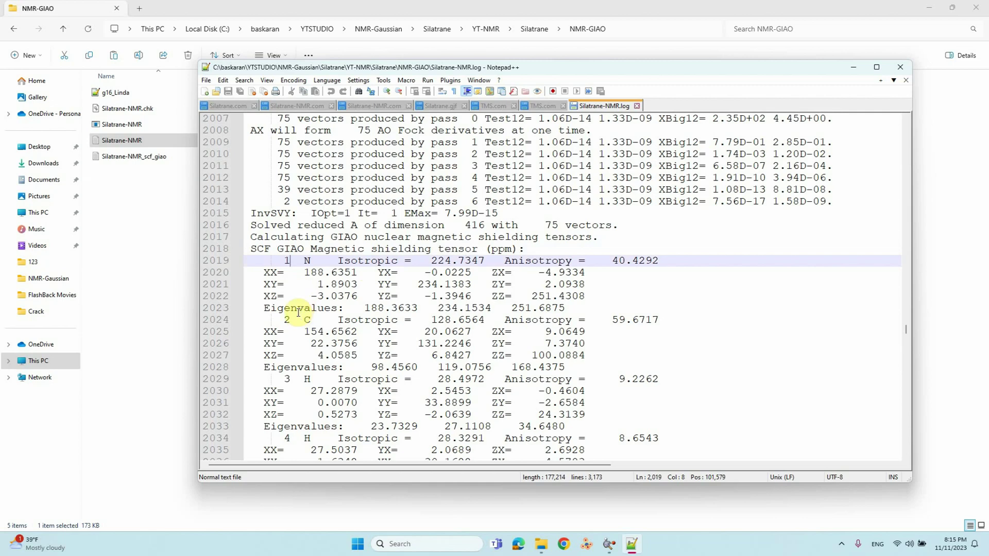
{"action": "double_click", "coordinate": [307, 262]}
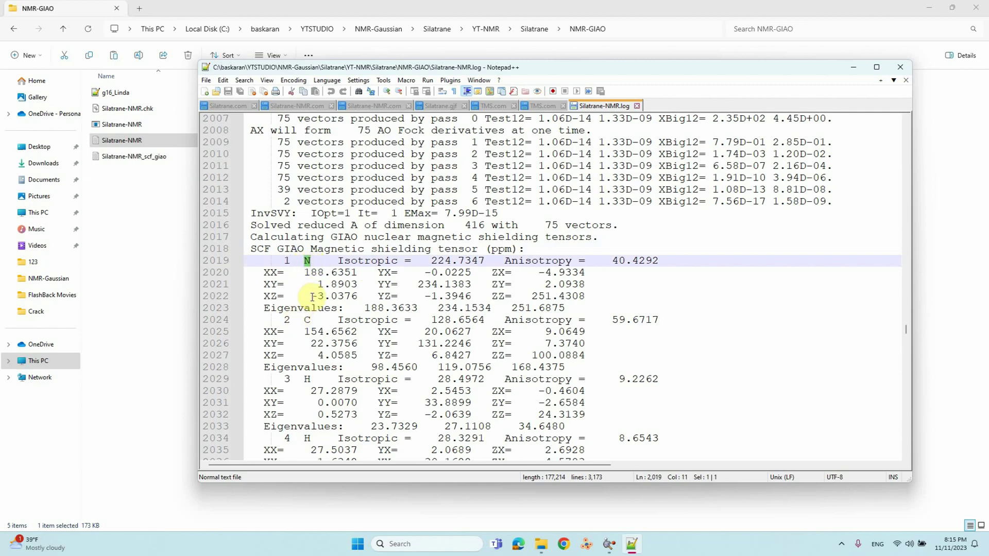
Step: Find carbon atom 8 in the shielding tensor list and highlight its isotropic value
{"action": "scroll", "coordinate": [316, 291], "scroll_direction": "down", "scroll_amount": 2}
{"action": "scroll", "coordinate": [316, 291], "scroll_direction": "down", "scroll_amount": 7}
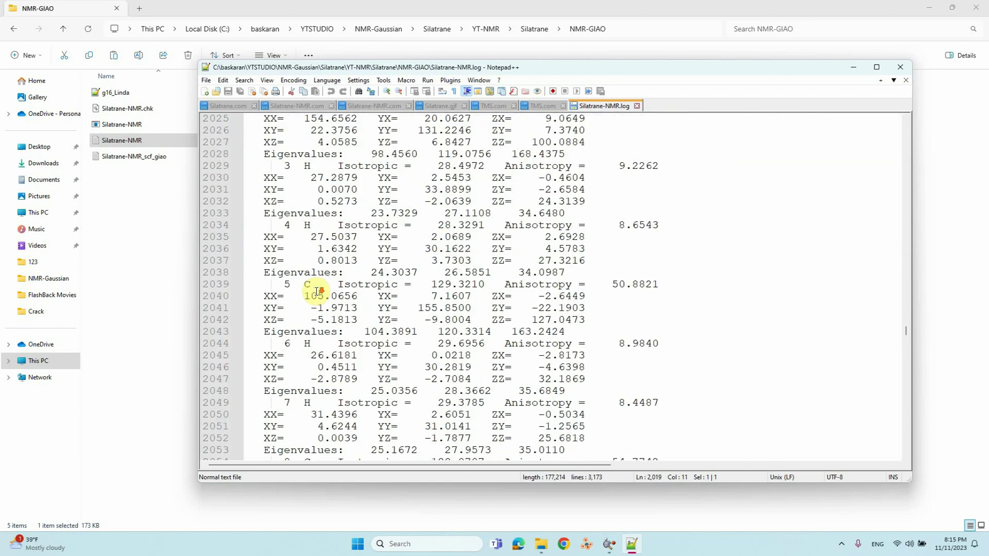
{"action": "scroll", "coordinate": [318, 294], "scroll_direction": "down", "scroll_amount": 2}
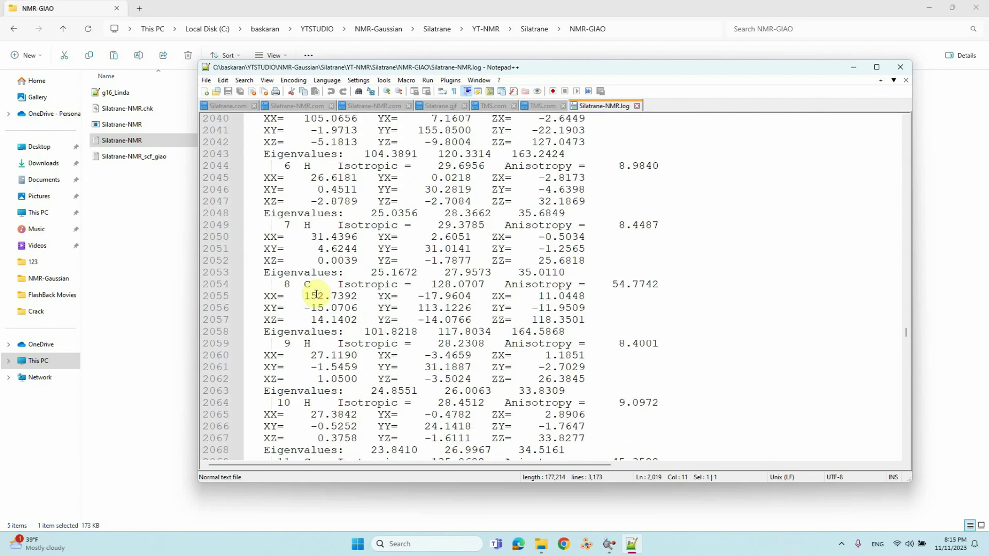
{"action": "left_click", "coordinate": [286, 284]}
{"action": "left_click_drag", "start_coordinate": [286, 284], "coordinate": [480, 286]}
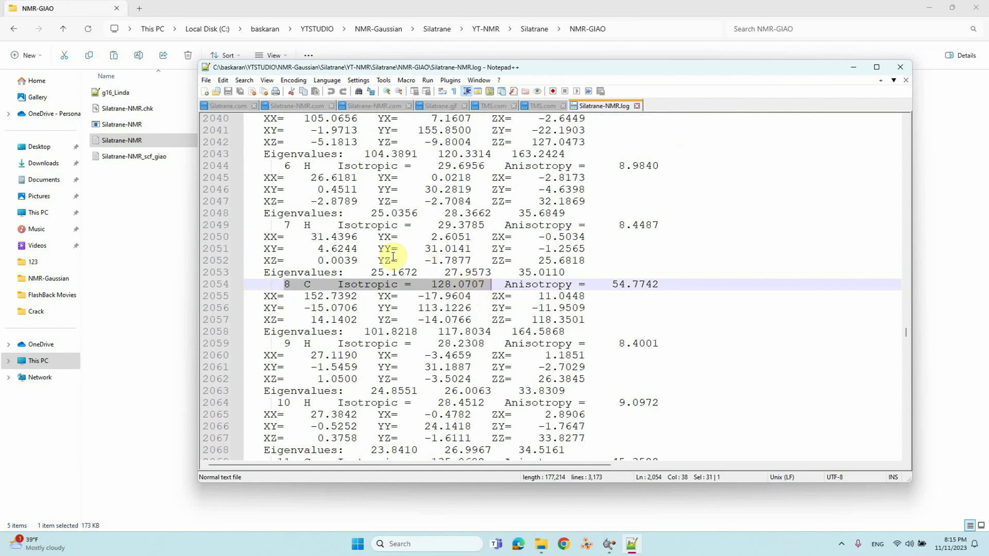
Step: Find carbon atom 11 in the shielding tensor list and highlight its isotropic value
{"action": "left_click_drag", "start_coordinate": [515, 67], "coordinate": [610, 63]}
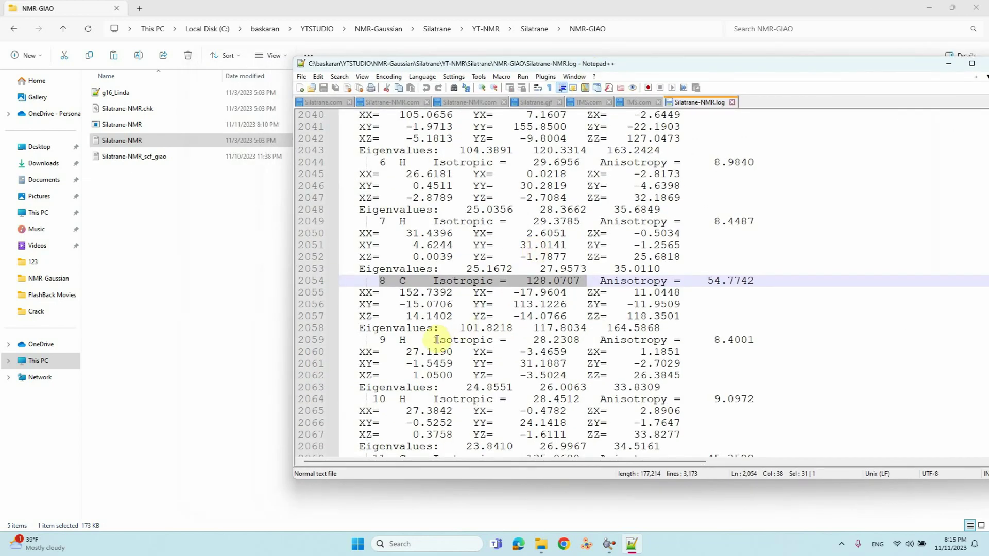
{"action": "scroll", "coordinate": [441, 340], "scroll_direction": "down", "scroll_amount": 4}
{"action": "left_click", "coordinate": [375, 314]}
{"action": "left_click_drag", "start_coordinate": [374, 314], "coordinate": [581, 317]}
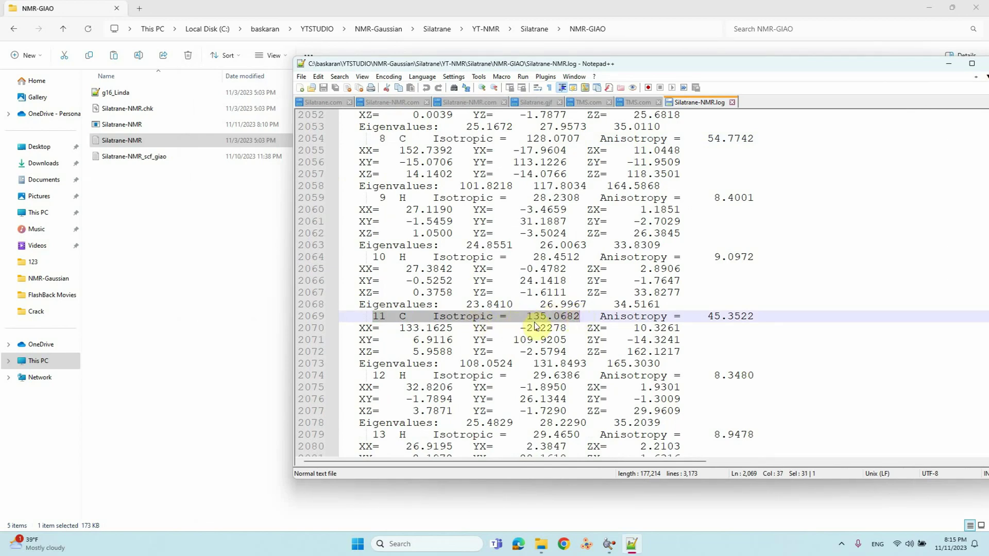
{"action": "scroll", "coordinate": [511, 323], "scroll_direction": "up", "scroll_amount": 2}
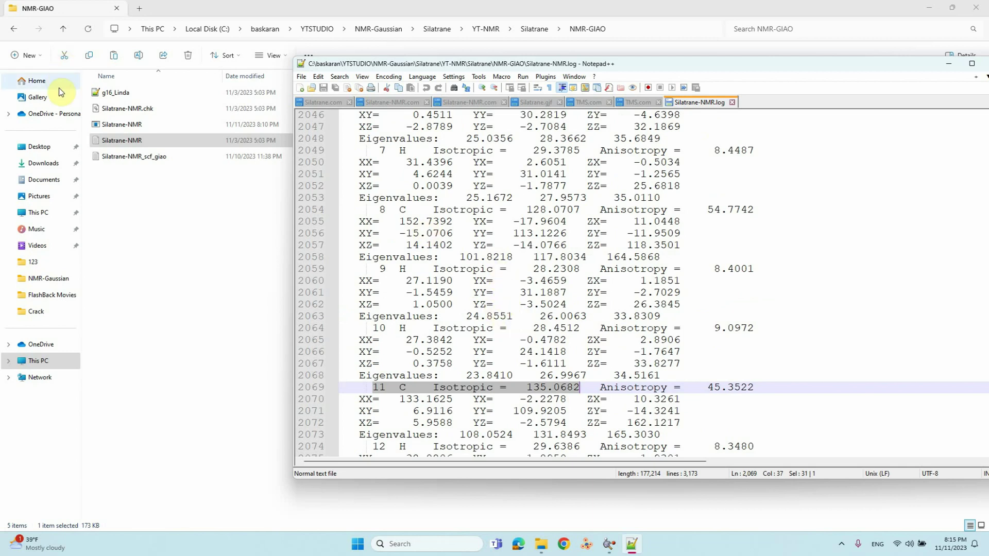
Step: Open GIAO-NMR-Results.txt from the YT-NMR folder in Notepad++ and reposition the window for reading
{"action": "left_click", "coordinate": [63, 28]}
{"action": "left_click", "coordinate": [63, 29]}
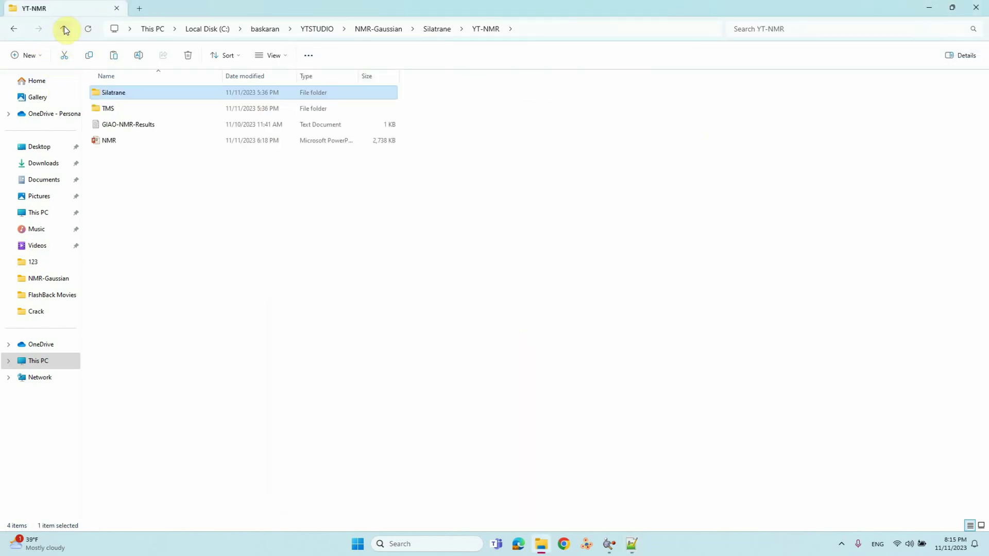
{"action": "left_click", "coordinate": [127, 127]}
{"action": "right_click", "coordinate": [124, 126]}
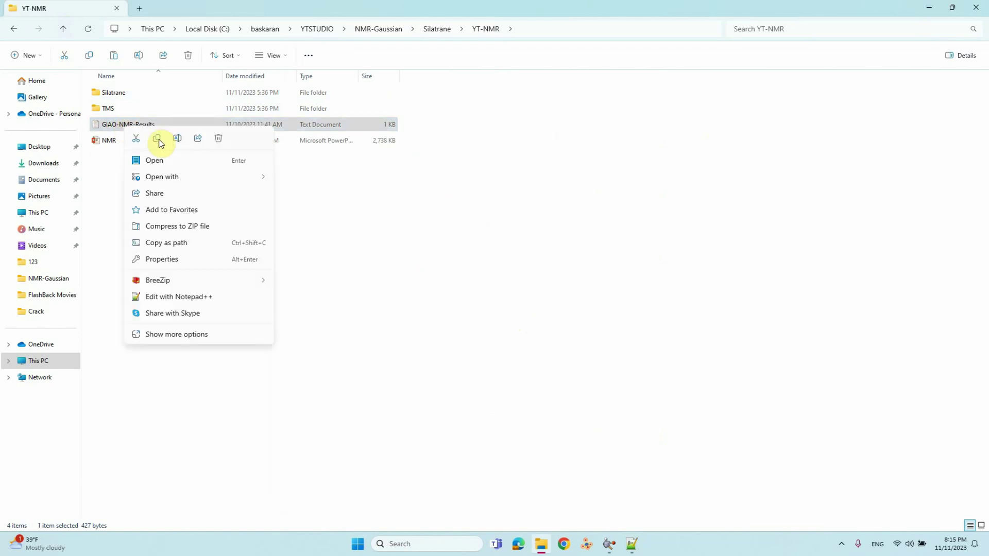
{"action": "left_click", "coordinate": [176, 297]}
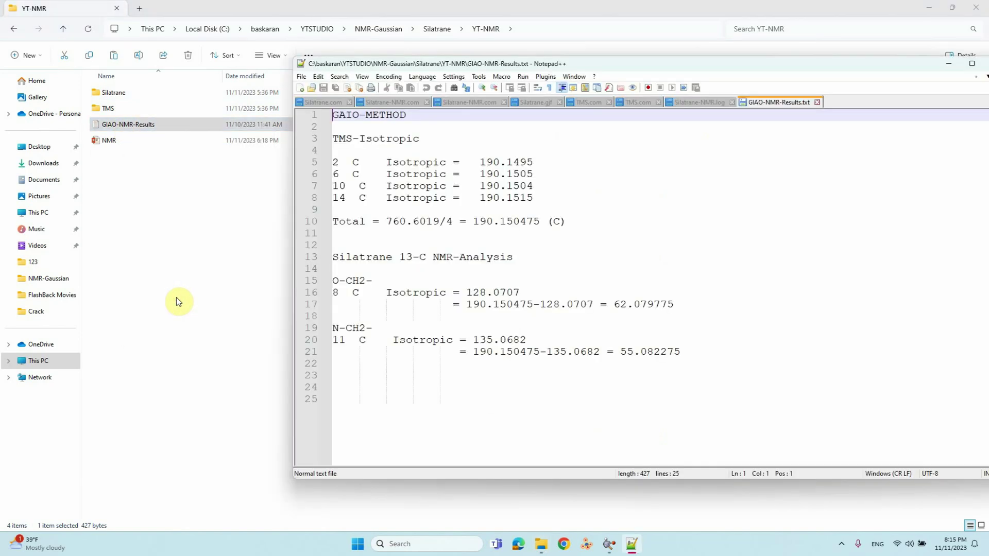
{"action": "left_click_drag", "start_coordinate": [532, 67], "coordinate": [354, 66]}
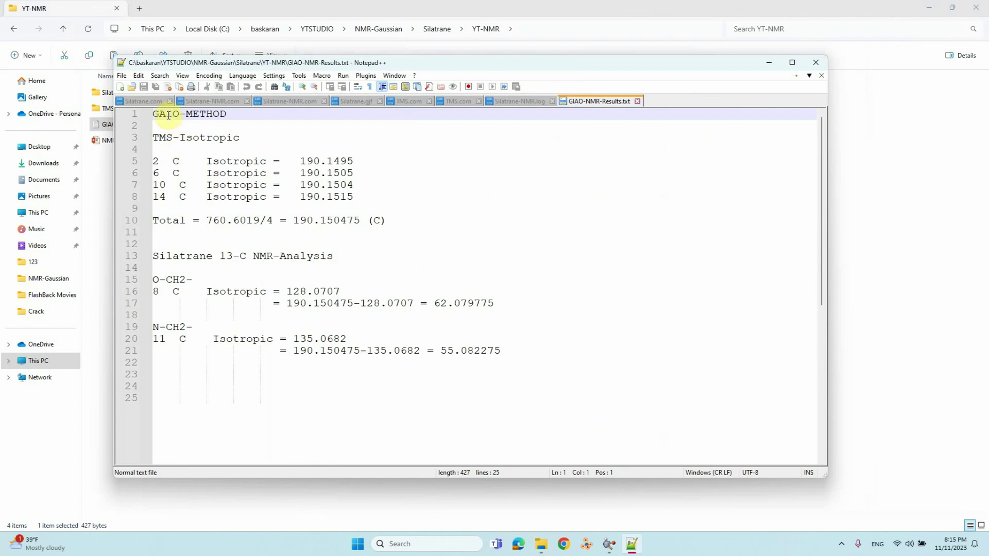
Step: Correct the heading on line 1 of the results file to GIAO-METHOD and save the file
{"action": "type", "text": "I"}
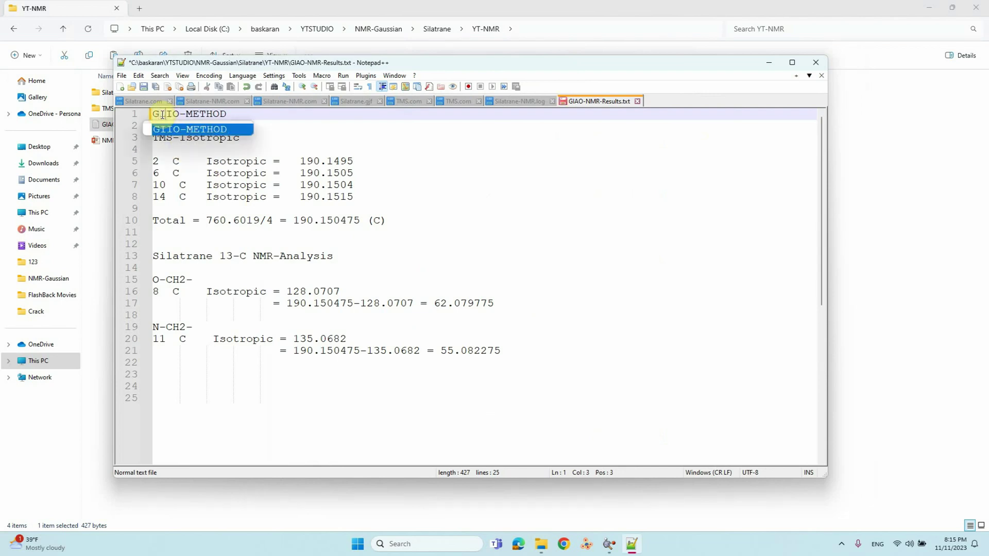
{"action": "key", "text": "Right"}
{"action": "key", "text": "BackSpace"}
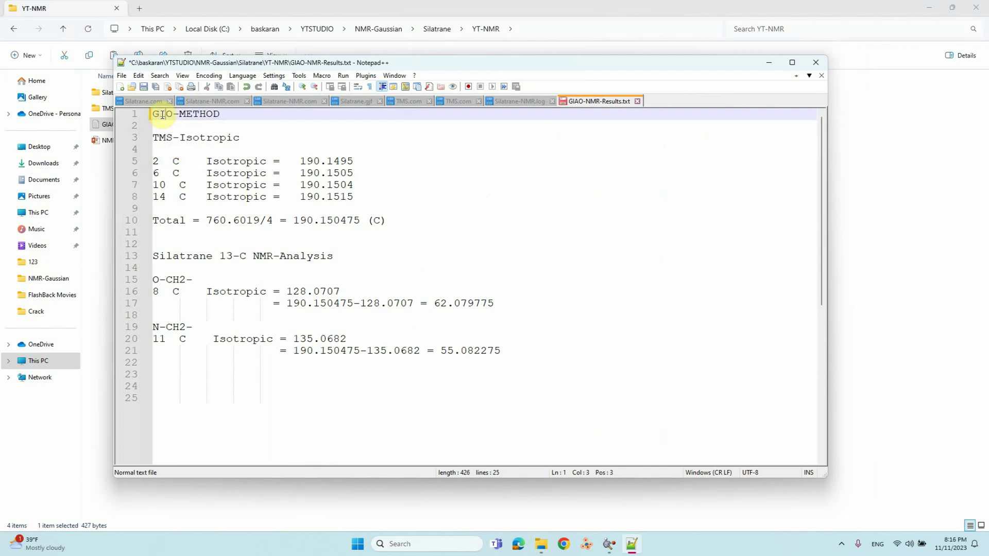
{"action": "type", "text": "A"}
{"action": "left_click", "coordinate": [200, 196]}
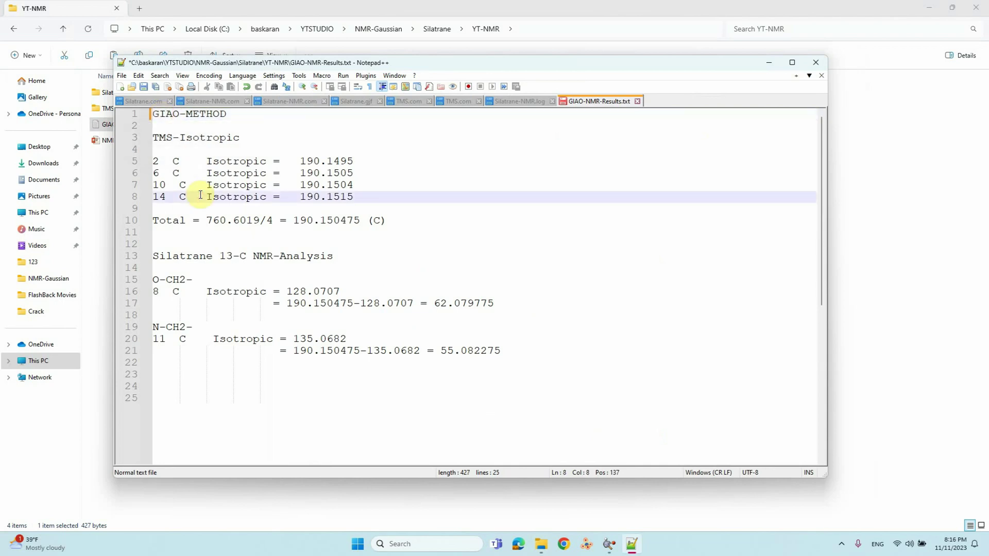
{"action": "left_click", "coordinate": [144, 87]}
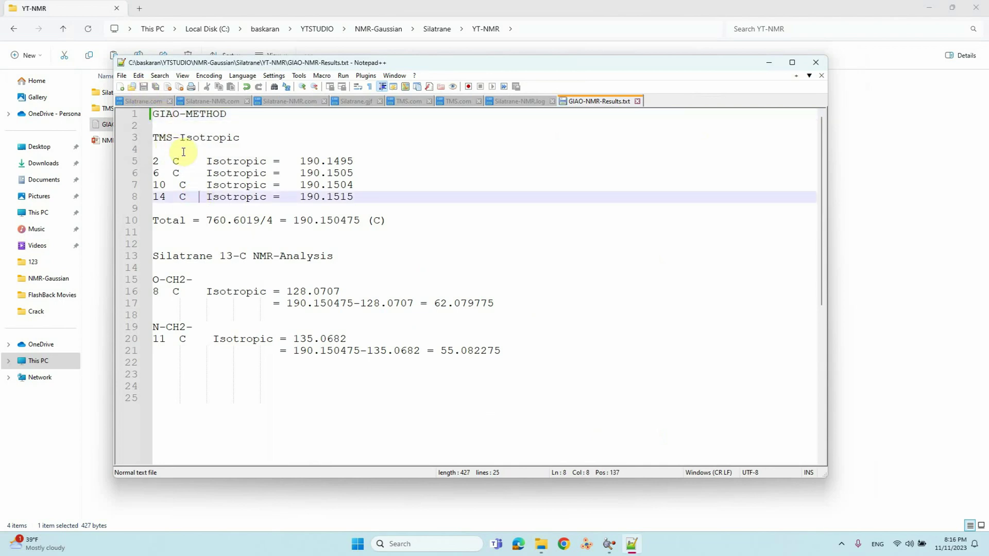
Step: Compare the isotropic value of O-CH2- carbon 8 in the results notes with its entry in Silatrane-NMR.log
{"action": "left_click", "coordinate": [174, 137]}
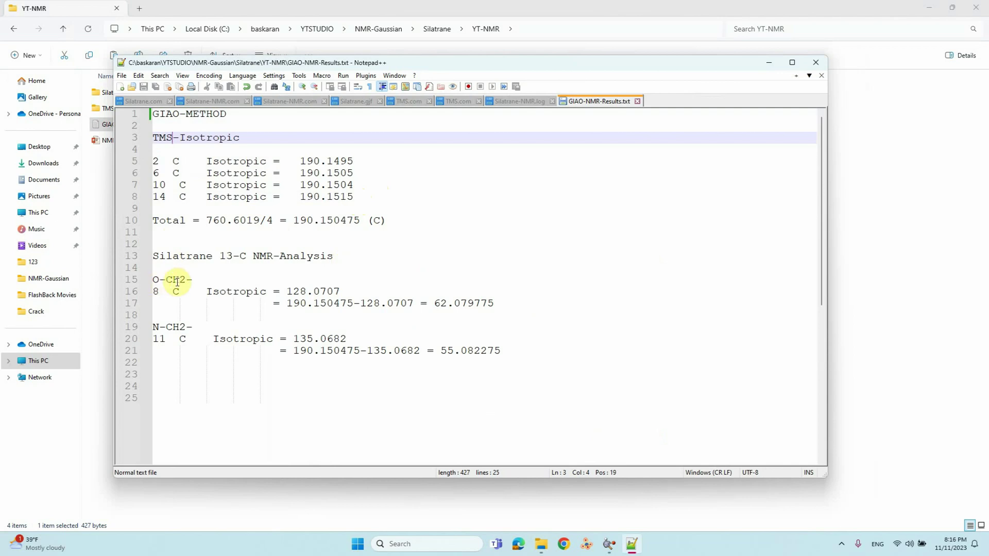
{"action": "left_click", "coordinate": [159, 292]}
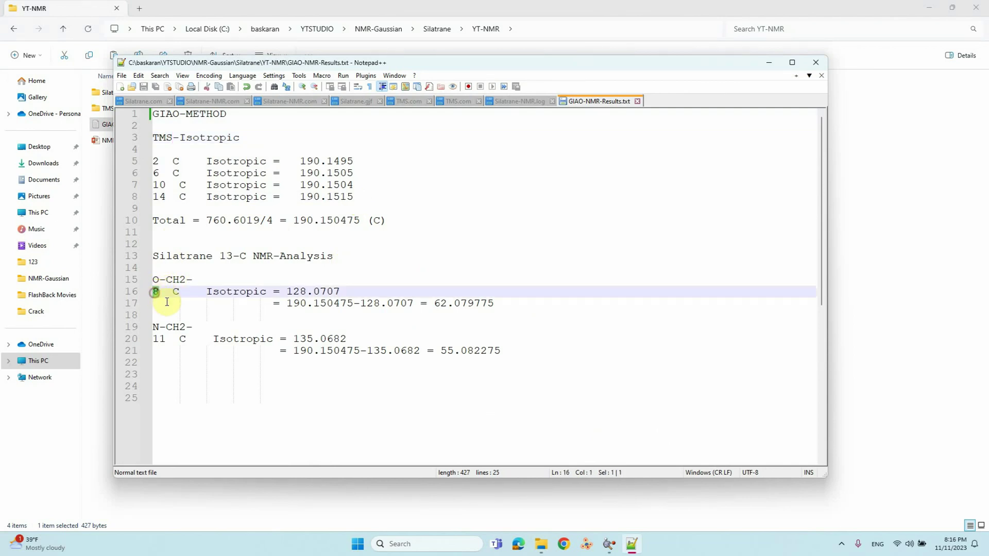
{"action": "left_click", "coordinate": [211, 291]}
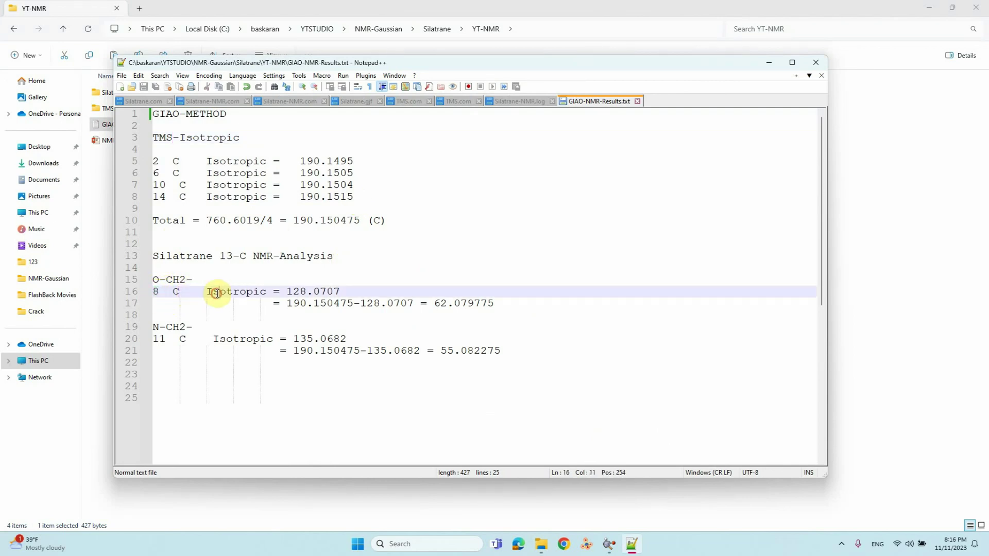
{"action": "left_click_drag", "start_coordinate": [294, 291], "coordinate": [302, 295]}
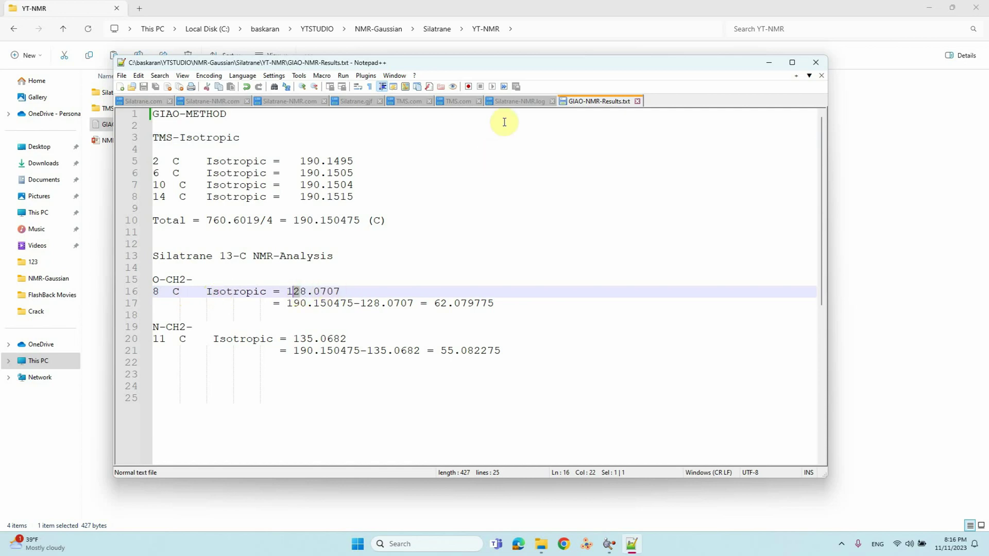
{"action": "left_click", "coordinate": [511, 102]}
{"action": "scroll", "coordinate": [411, 322], "scroll_direction": "up", "scroll_amount": 2}
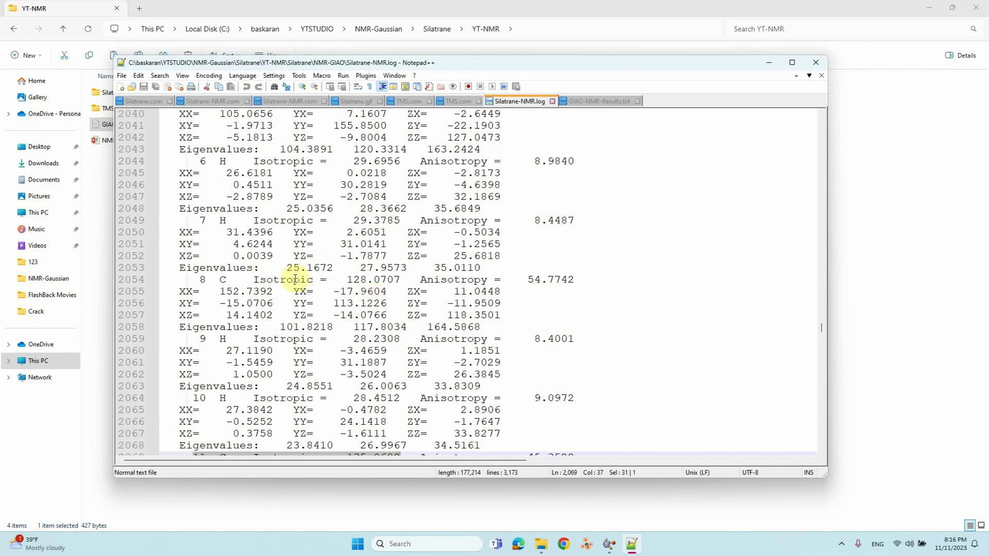
{"action": "left_click", "coordinate": [575, 102]}
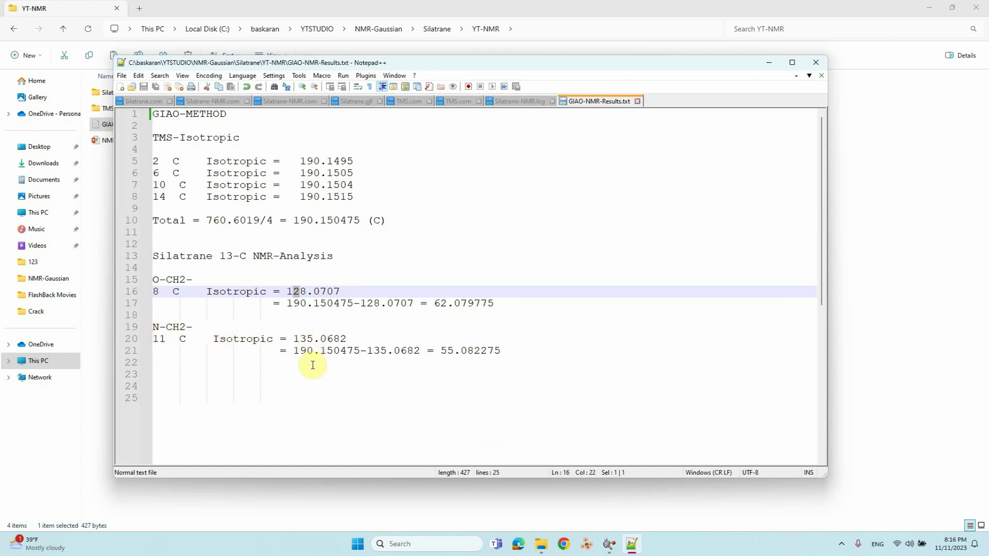
Step: Check carbon 11's isotropic value in Silatrane-NMR.log against the results notes, and highlight the notes' O-CH2- entry
{"action": "left_click", "coordinate": [515, 101]}
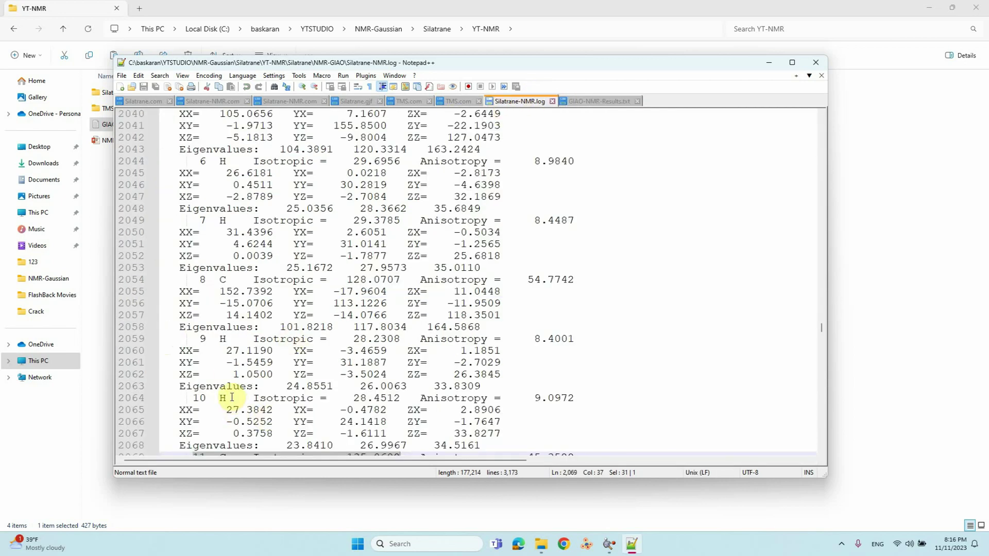
{"action": "scroll", "coordinate": [222, 315], "scroll_direction": "down", "scroll_amount": 1}
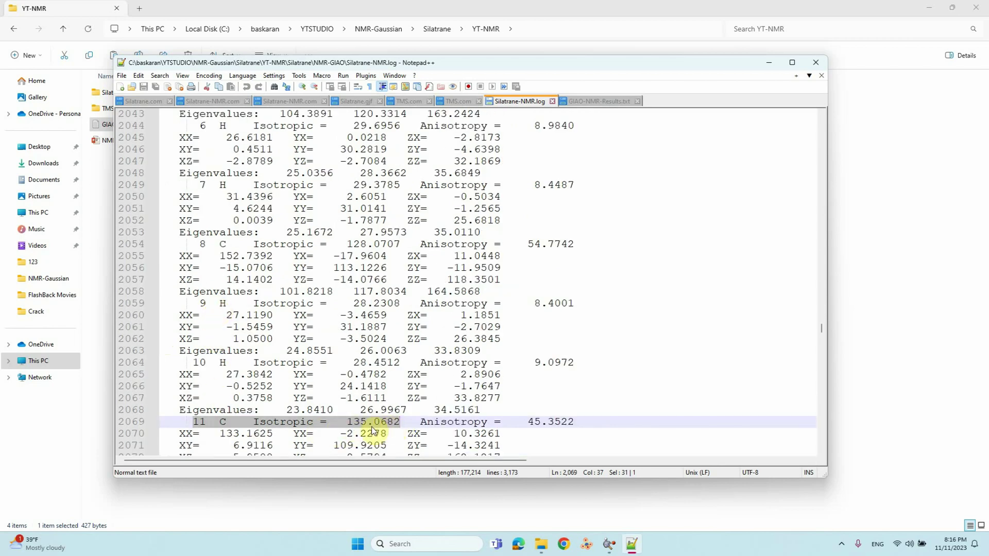
{"action": "left_click", "coordinate": [593, 101]}
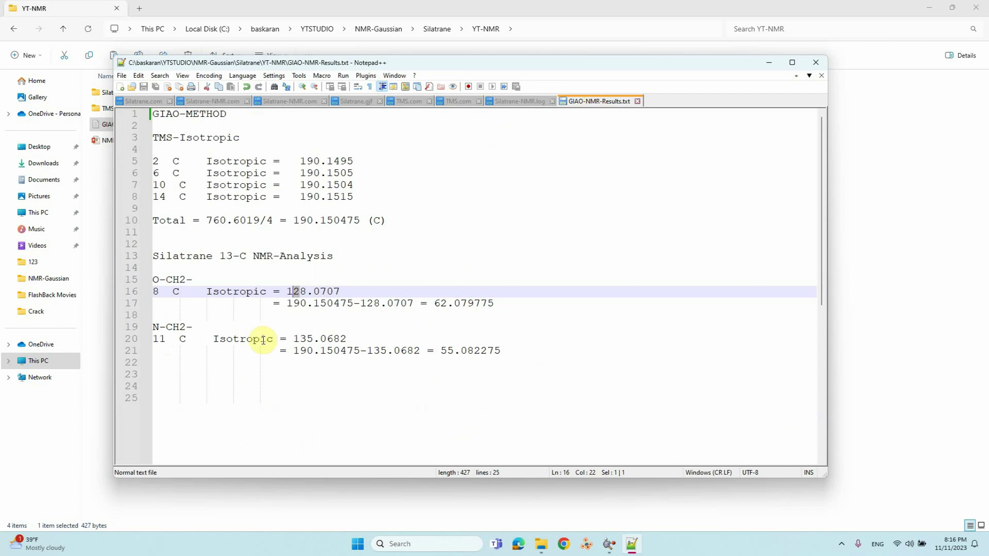
{"action": "left_click_drag", "start_coordinate": [340, 292], "coordinate": [121, 278]}
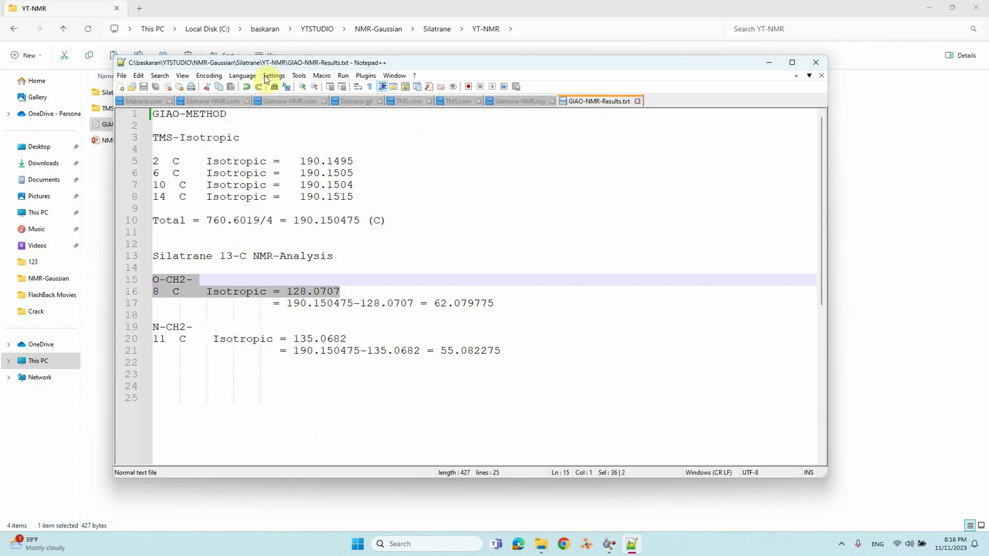
Step: Open the TMS log from the GIAO subfolder of the TMS folder in Notepad++, moving the windows so both stay accessible
{"action": "left_click_drag", "start_coordinate": [261, 66], "coordinate": [397, 82]}
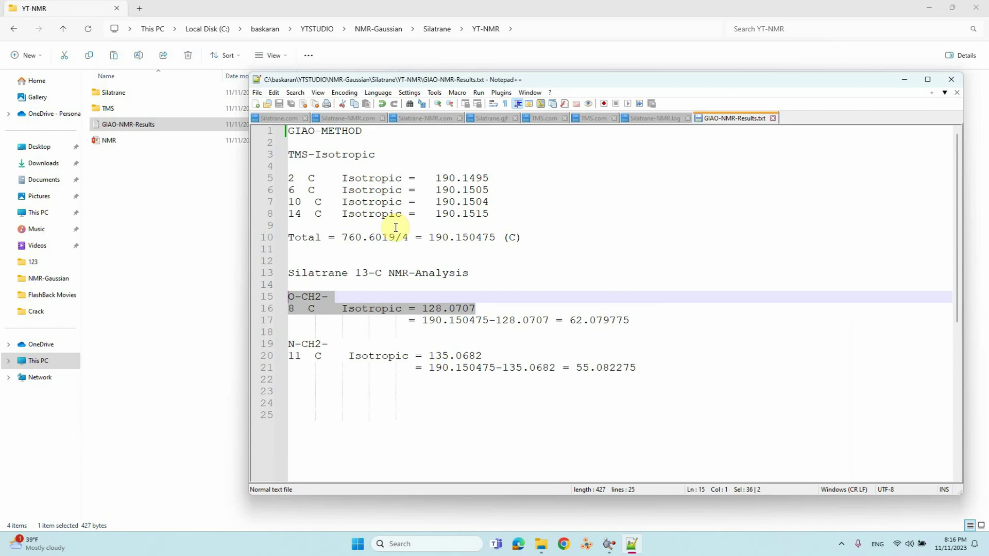
{"action": "double_click", "coordinate": [106, 110]}
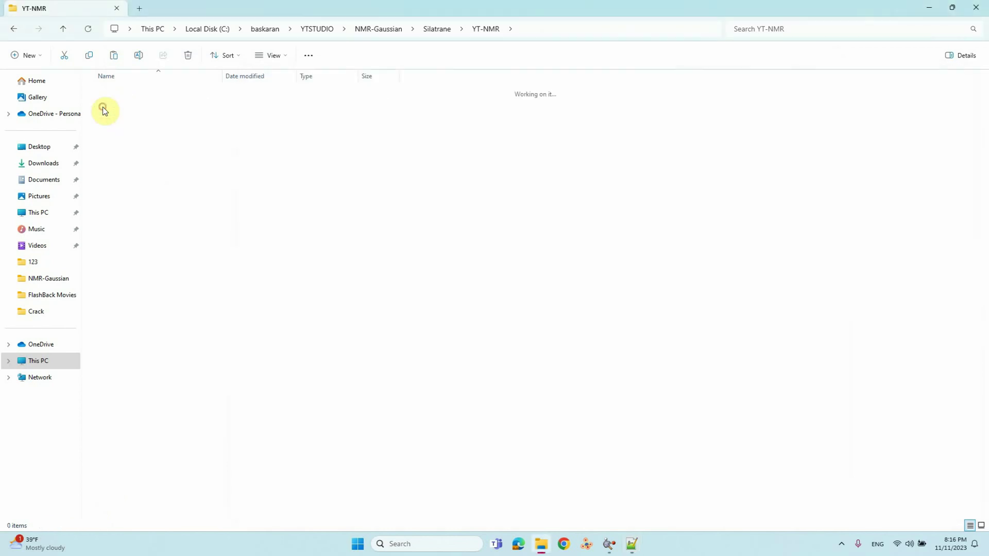
{"action": "double_click", "coordinate": [107, 93]}
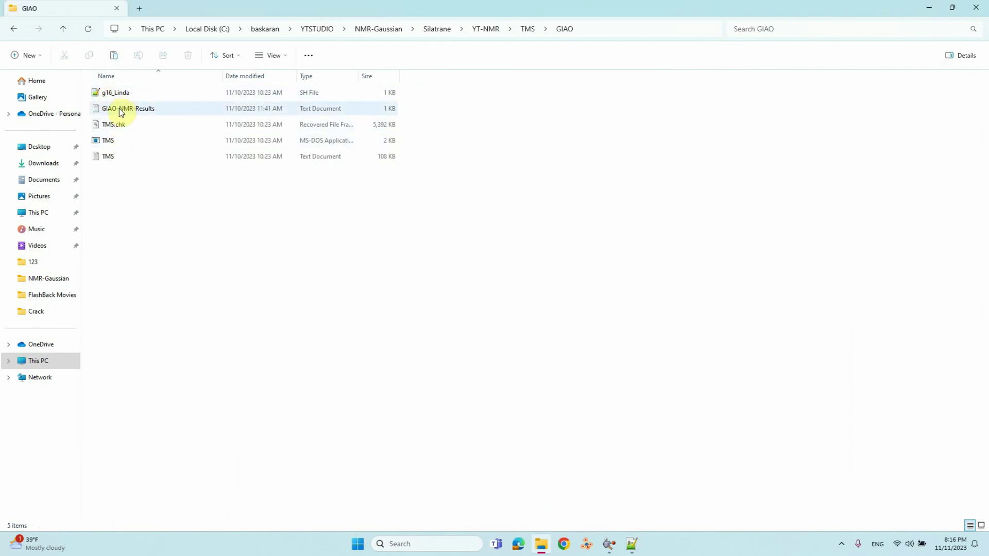
{"action": "left_click", "coordinate": [109, 156]}
{"action": "left_click_drag", "start_coordinate": [787, 15], "coordinate": [216, 25]}
{"action": "double_click", "coordinate": [114, 168]}
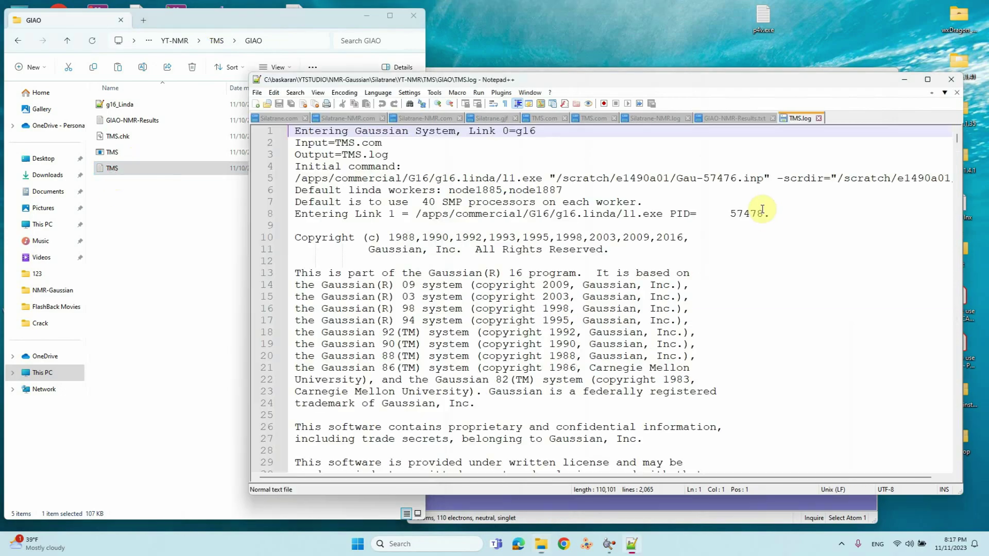
Step: Find the SCF GIAO magnetic shielding tensor section in TMS.log and highlight its heading and carbon 2's isotropic entry
{"action": "scroll", "coordinate": [753, 223], "scroll_direction": "down", "scroll_amount": 1}
{"action": "scroll", "coordinate": [752, 223], "scroll_direction": "down", "scroll_amount": 12}
{"action": "left_click_drag", "start_coordinate": [957, 140], "coordinate": [945, 353]}
{"action": "scroll", "coordinate": [731, 254], "scroll_direction": "up", "scroll_amount": 7}
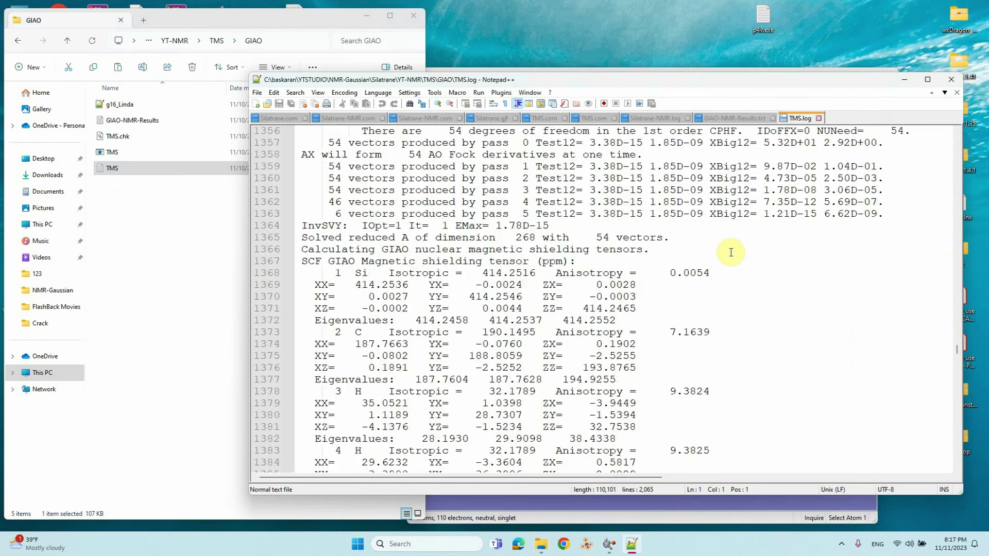
{"action": "left_click_drag", "start_coordinate": [302, 261], "coordinate": [576, 261]}
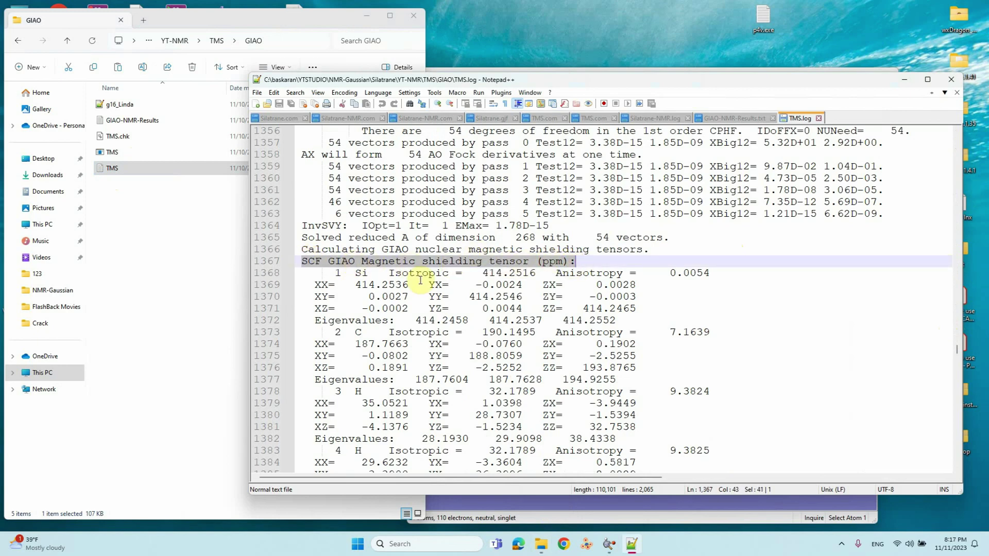
{"action": "left_click_drag", "start_coordinate": [340, 332], "coordinate": [510, 335]}
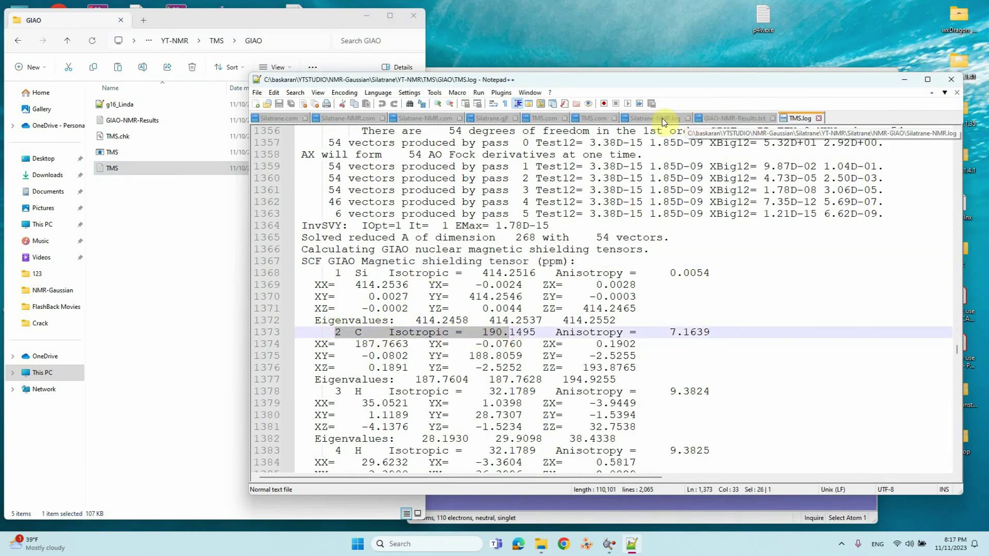
Step: Move GIAO-NMR-Results.txt into its own Notepad++ window and arrange it side by side with TMS.log
{"action": "left_click_drag", "start_coordinate": [715, 118], "coordinate": [649, 118]}
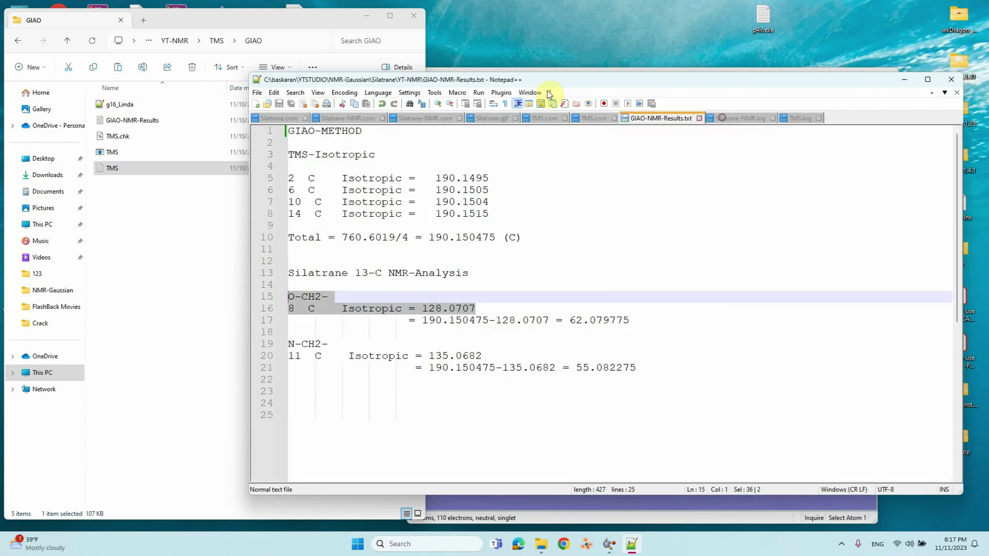
{"action": "left_click_drag", "start_coordinate": [263, 71], "coordinate": [221, 40]}
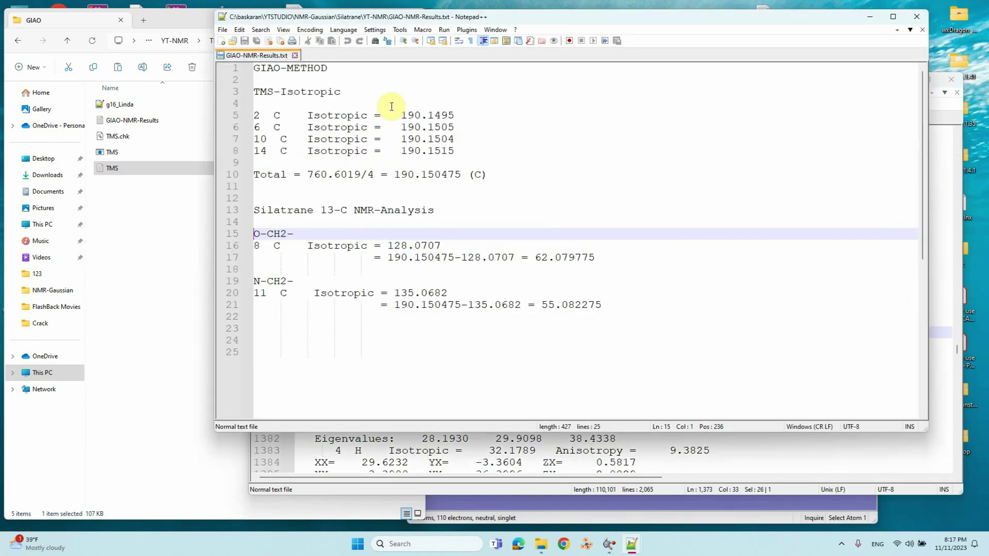
{"action": "left_click_drag", "start_coordinate": [731, 11], "coordinate": [569, 55]}
{"action": "left_click", "coordinate": [809, 92]}
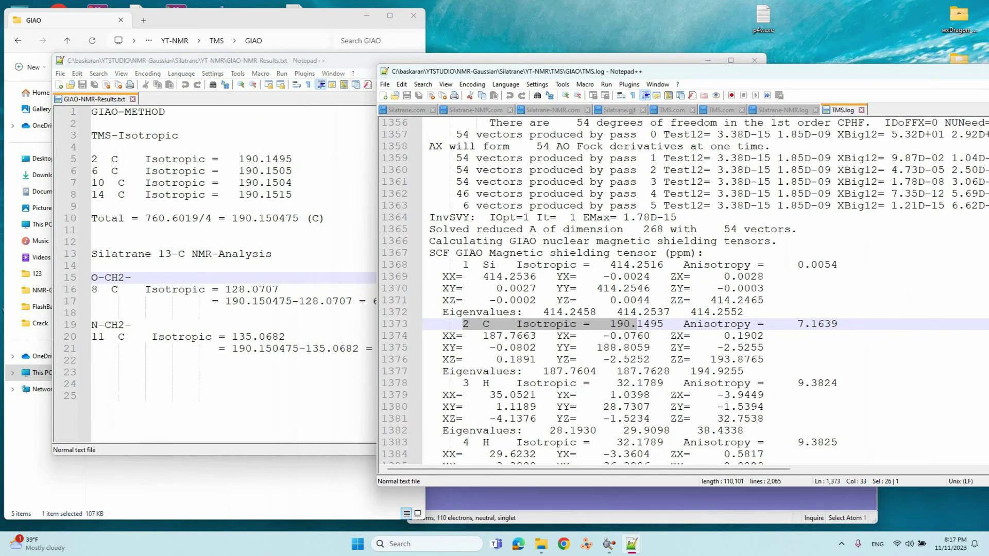
{"action": "left_click_drag", "start_coordinate": [759, 78], "coordinate": [857, 60]}
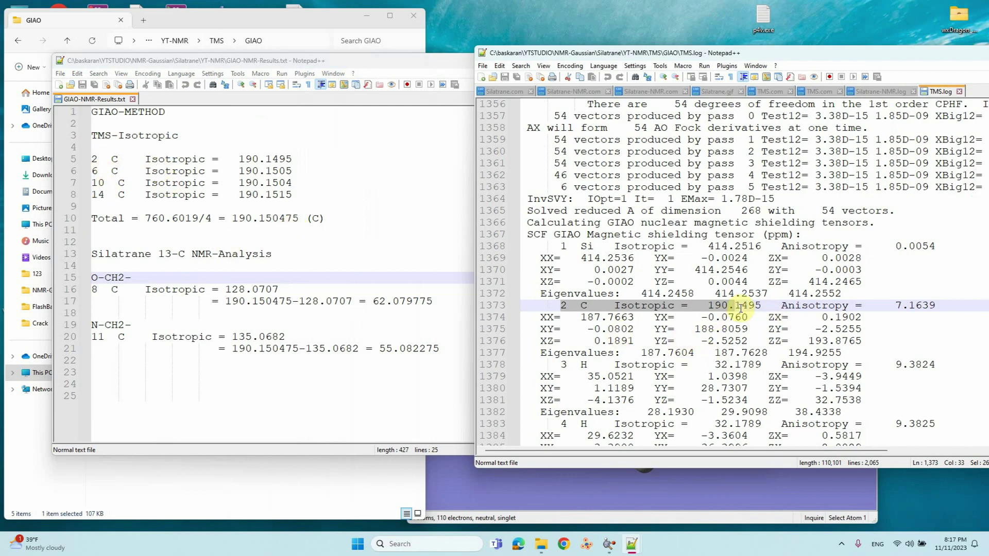
Step: Find and highlight the isotropic entries of carbons 6, 10 and 14 in TMS.log for comparison with the results notes
{"action": "scroll", "coordinate": [578, 367], "scroll_direction": "down", "scroll_amount": 5}
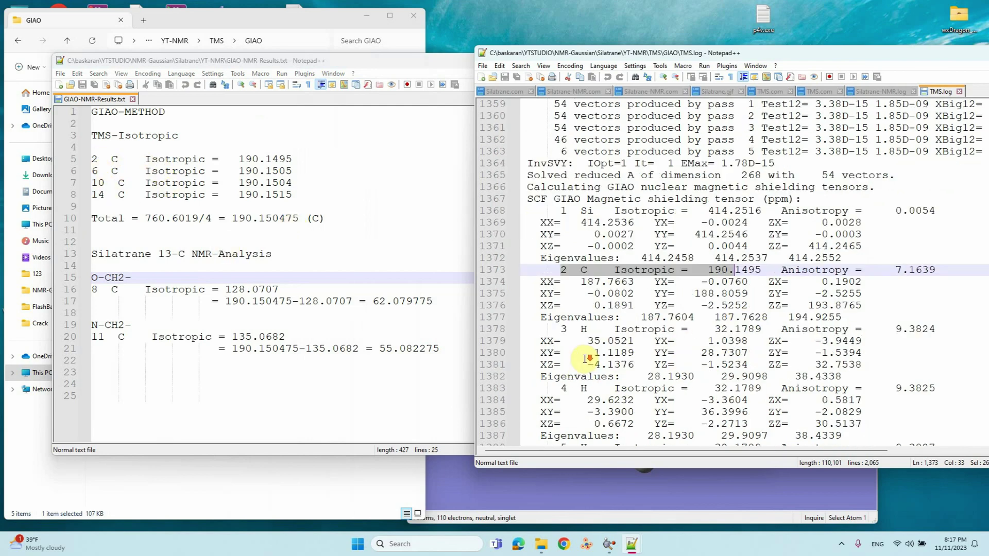
{"action": "left_click_drag", "start_coordinate": [560, 365], "coordinate": [758, 365]}
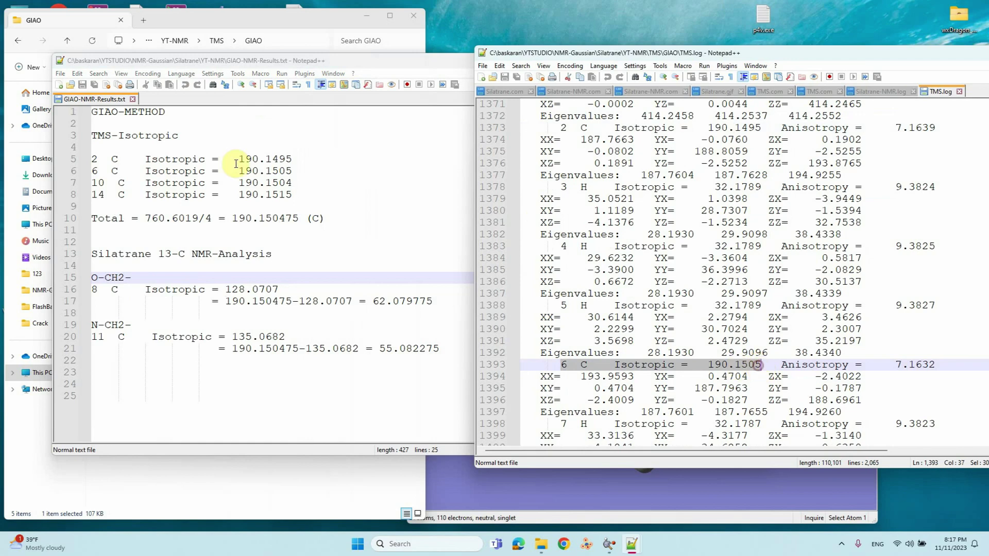
{"action": "scroll", "coordinate": [571, 295], "scroll_direction": "down", "scroll_amount": 4}
{"action": "scroll", "coordinate": [571, 295], "scroll_direction": "down", "scroll_amount": 4}
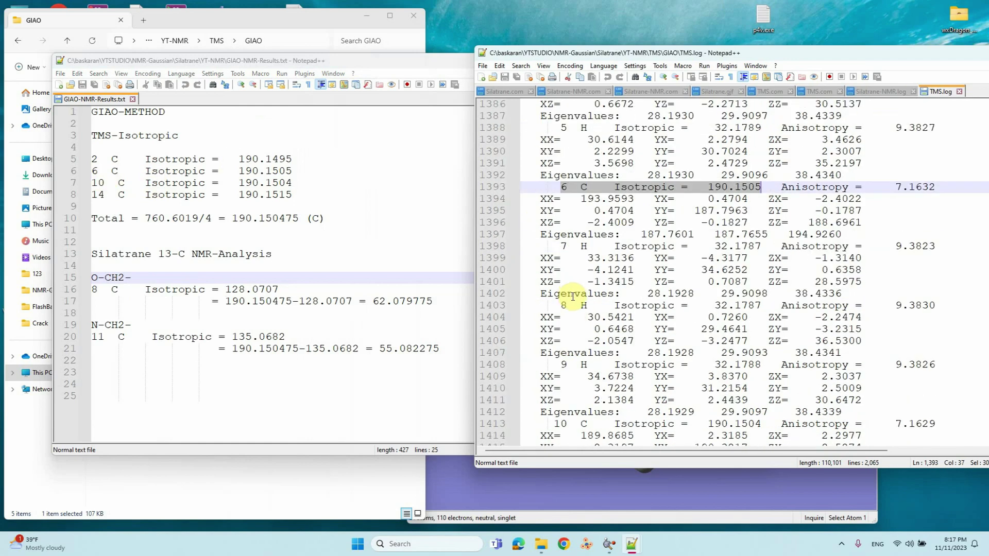
{"action": "left_click_drag", "start_coordinate": [550, 317], "coordinate": [766, 317]}
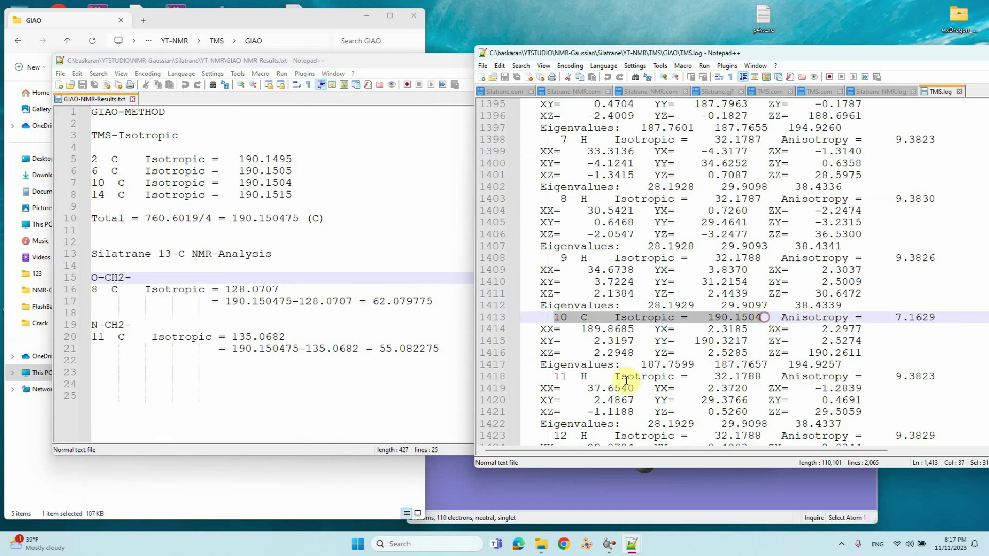
{"action": "scroll", "coordinate": [560, 381], "scroll_direction": "down", "scroll_amount": 1}
{"action": "scroll", "coordinate": [560, 380], "scroll_direction": "down", "scroll_amount": 4}
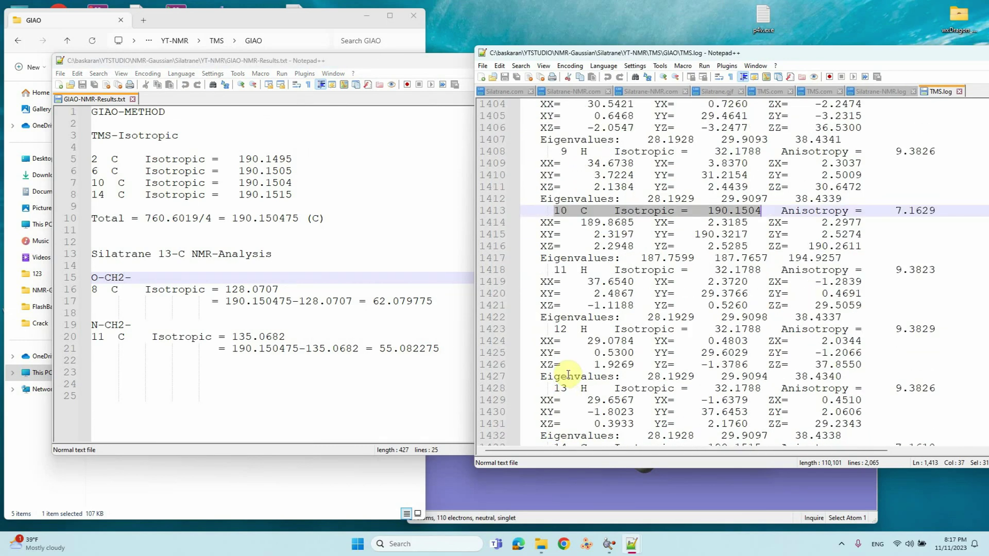
{"action": "left_click_drag", "start_coordinate": [555, 378], "coordinate": [753, 378]}
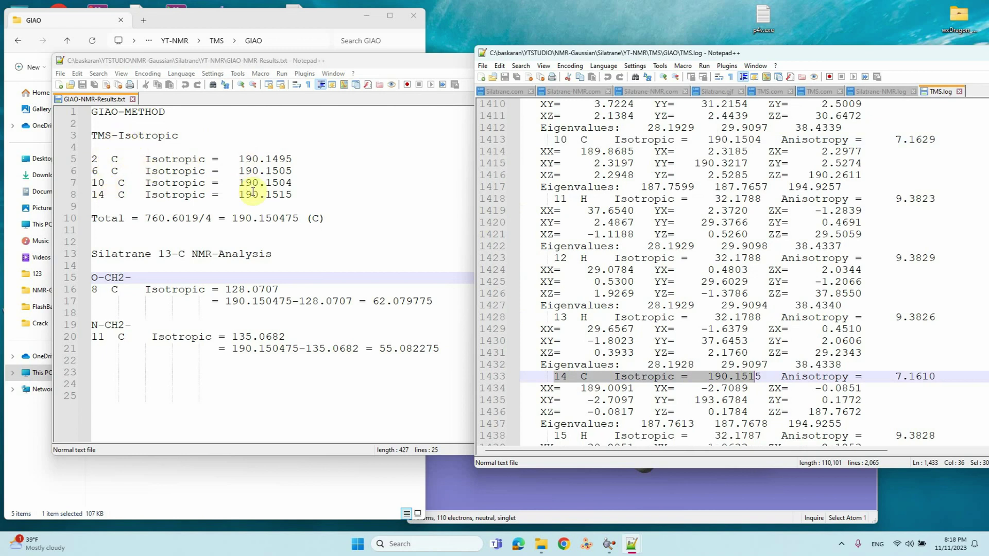
Step: Highlight the averaged TMS shielding in the results notes and copy the O-CH2- subtraction 190.150475-128.0707
{"action": "left_click_drag", "start_coordinate": [229, 224], "coordinate": [303, 220]}
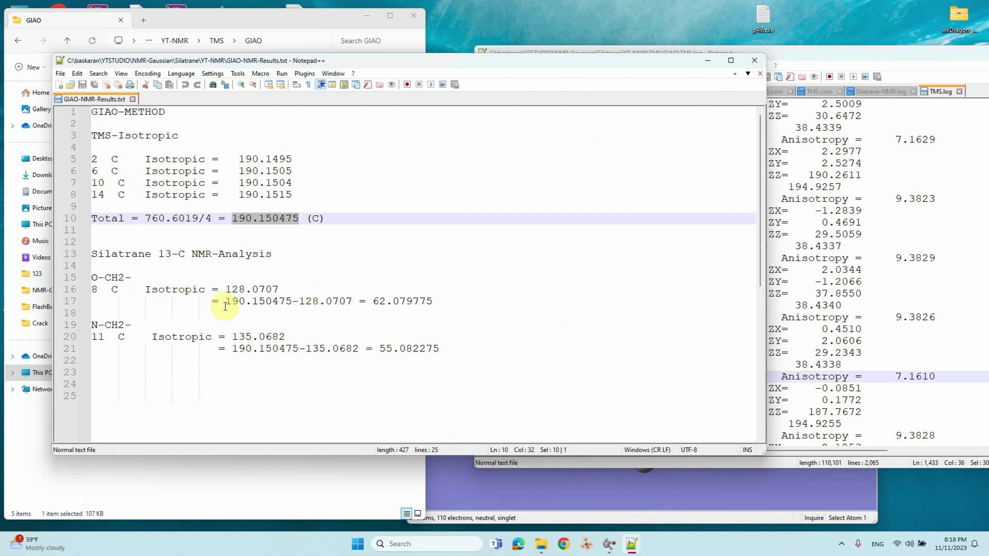
{"action": "left_click_drag", "start_coordinate": [232, 302], "coordinate": [293, 305]}
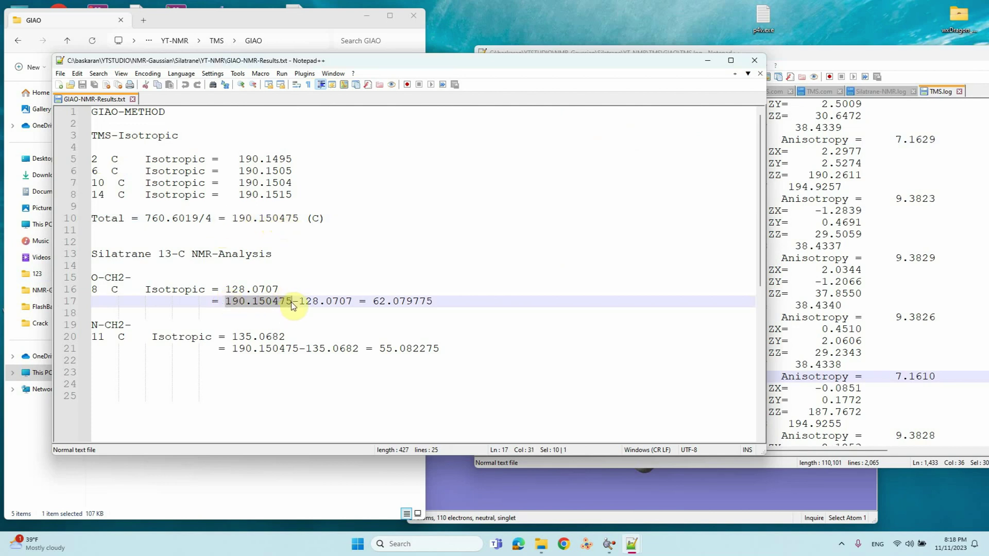
{"action": "left_click_drag", "start_coordinate": [298, 302], "coordinate": [350, 303]}
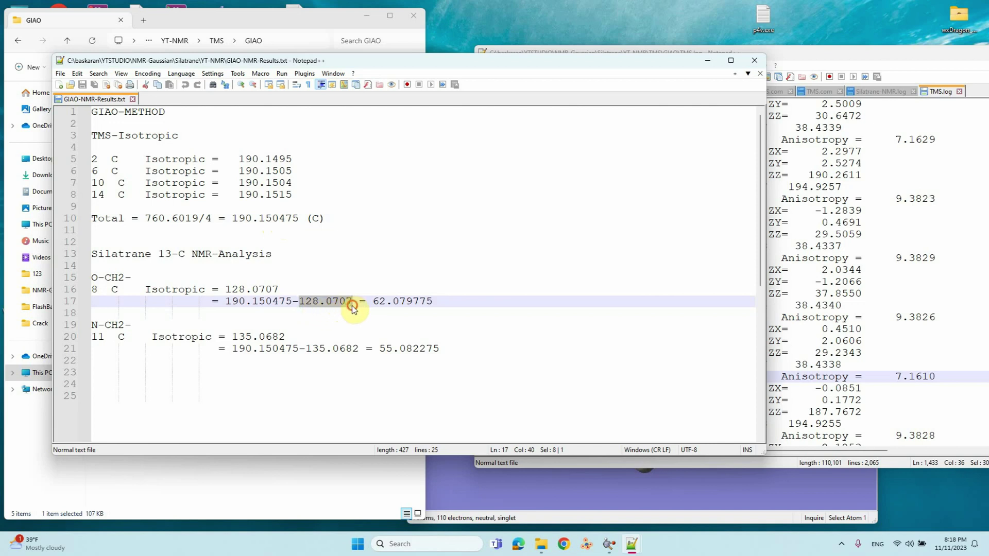
{"action": "left_click_drag", "start_coordinate": [352, 302], "coordinate": [227, 302]}
{"action": "key", "text": "ctrl+c"}
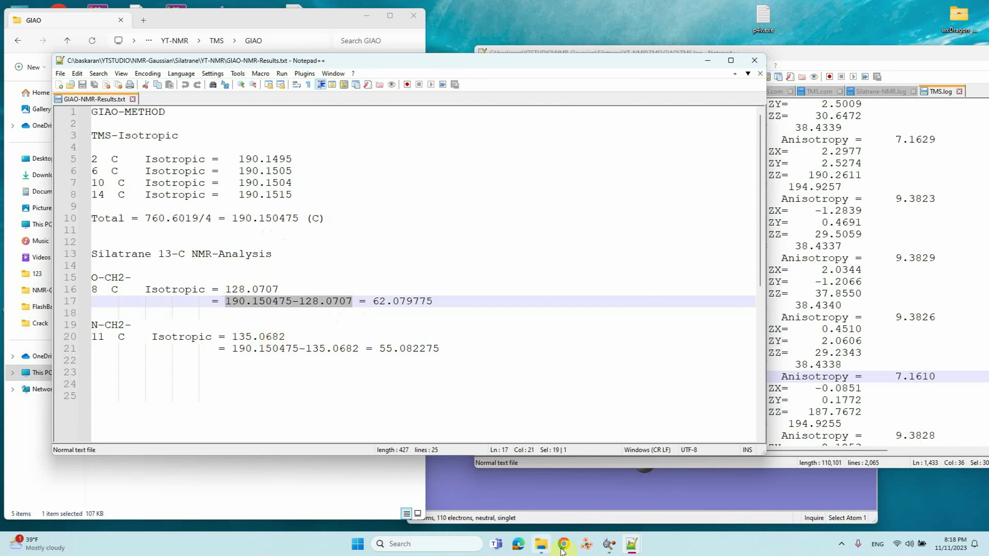
Step: Open Calculator and evaluate the copied O-CH2- subtraction 190.150475-128.0707, returning to the results notes to compare
{"action": "left_click", "coordinate": [455, 545]}
{"action": "type", "text": "calc"}
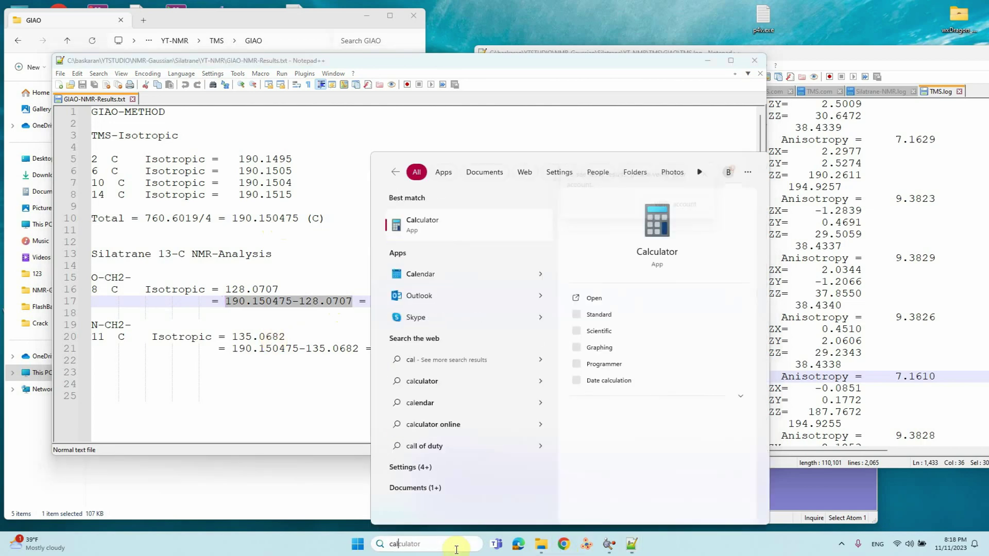
{"action": "key", "text": "Return"}
{"action": "key", "text": "ctrl+v"}
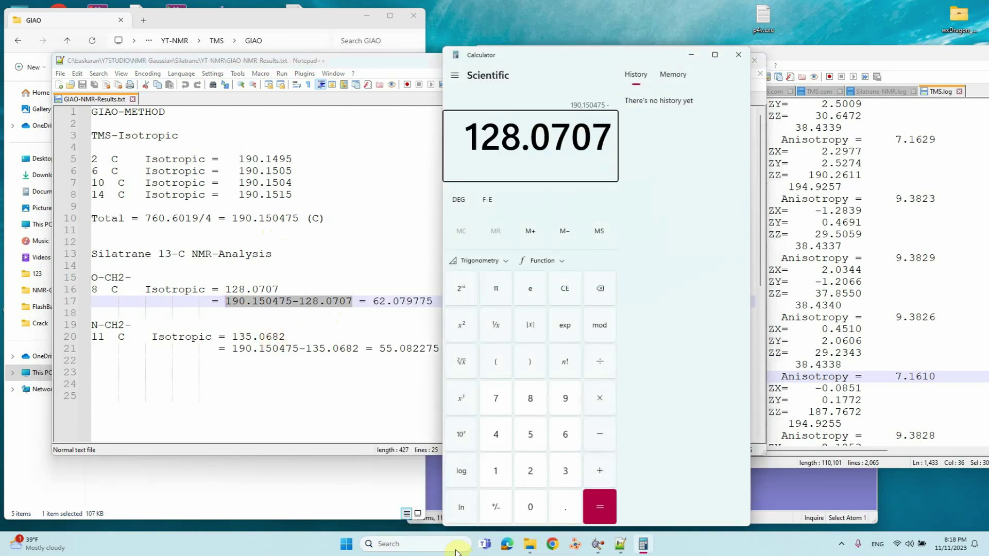
{"action": "left_click", "coordinate": [600, 510]}
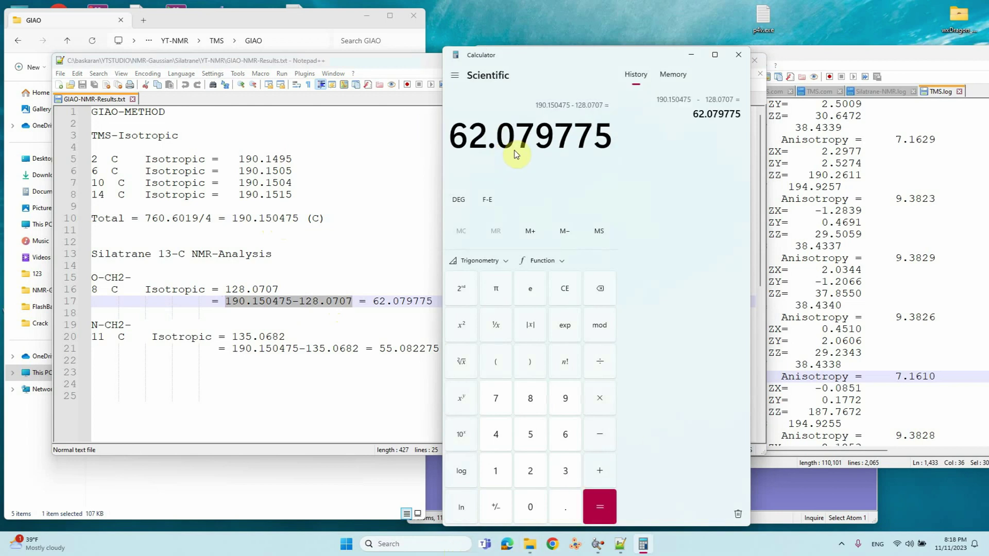
{"action": "left_click", "coordinate": [406, 300]}
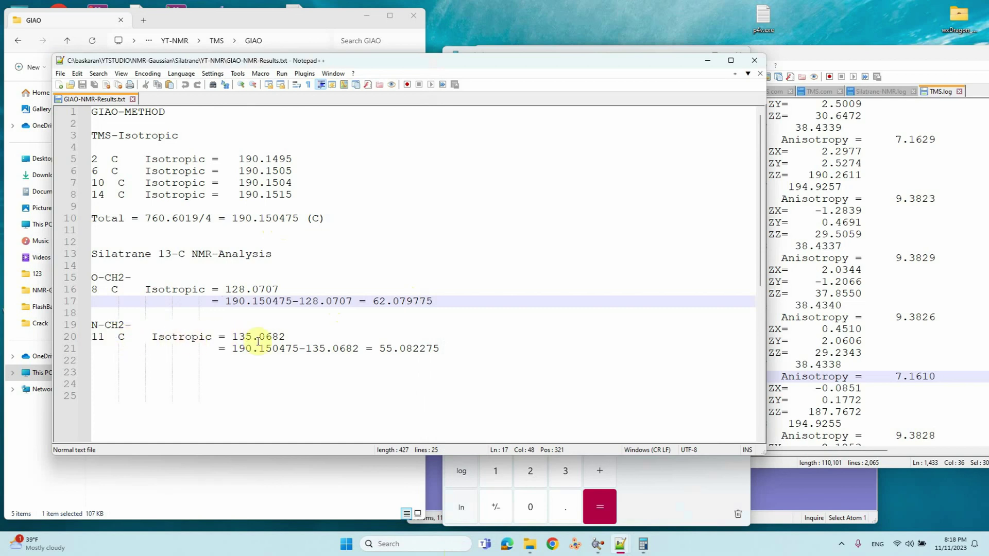
Step: Copy the N-CH2- subtraction 190.150475-135.0682 from the notes and evaluate it in Calculator, returning to the notes to compare
{"action": "left_click", "coordinate": [359, 348]}
{"action": "left_click_drag", "start_coordinate": [359, 349], "coordinate": [234, 350]}
{"action": "key", "text": "ctrl+c"}
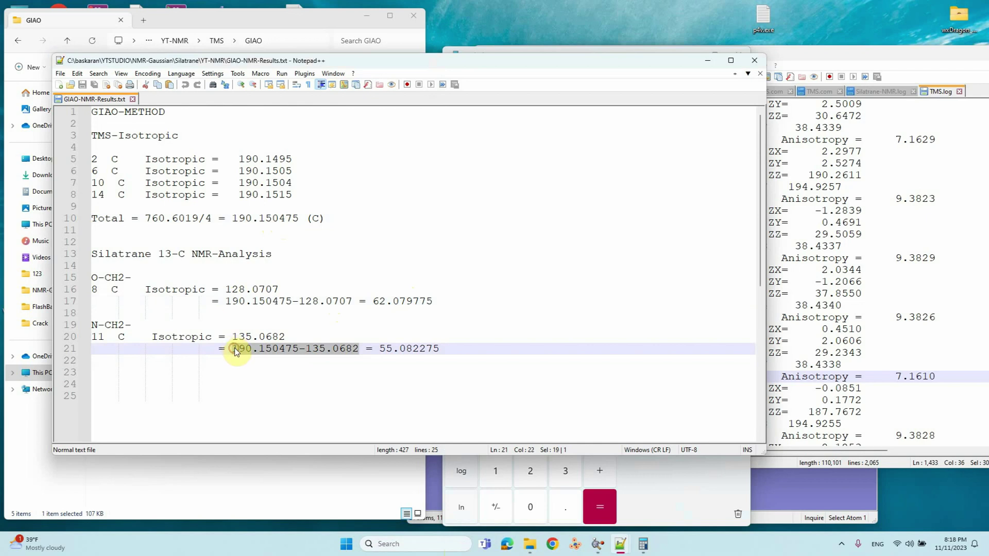
{"action": "left_click", "coordinate": [643, 544]}
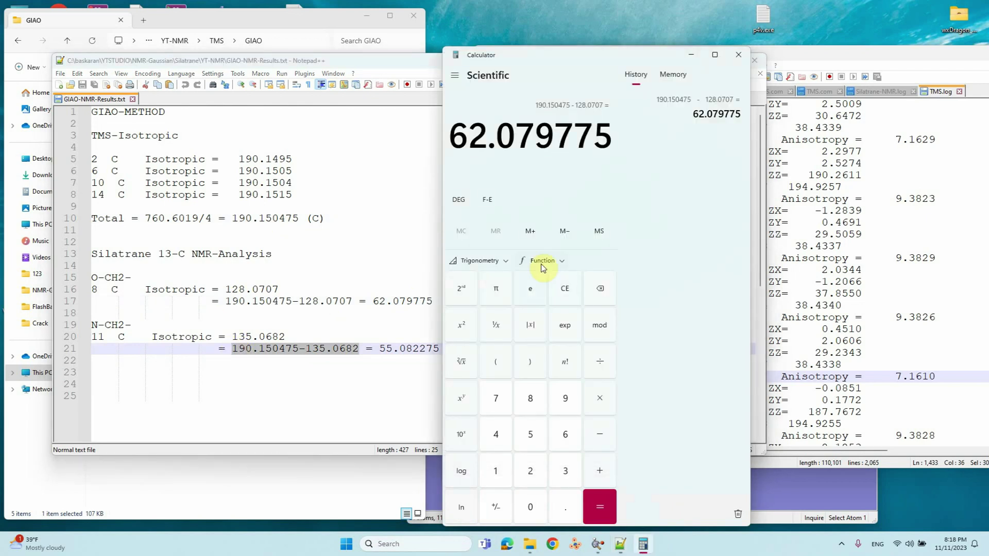
{"action": "left_click", "coordinate": [561, 291]}
{"action": "key", "text": "ctrl+v"}
{"action": "key", "text": "Return"}
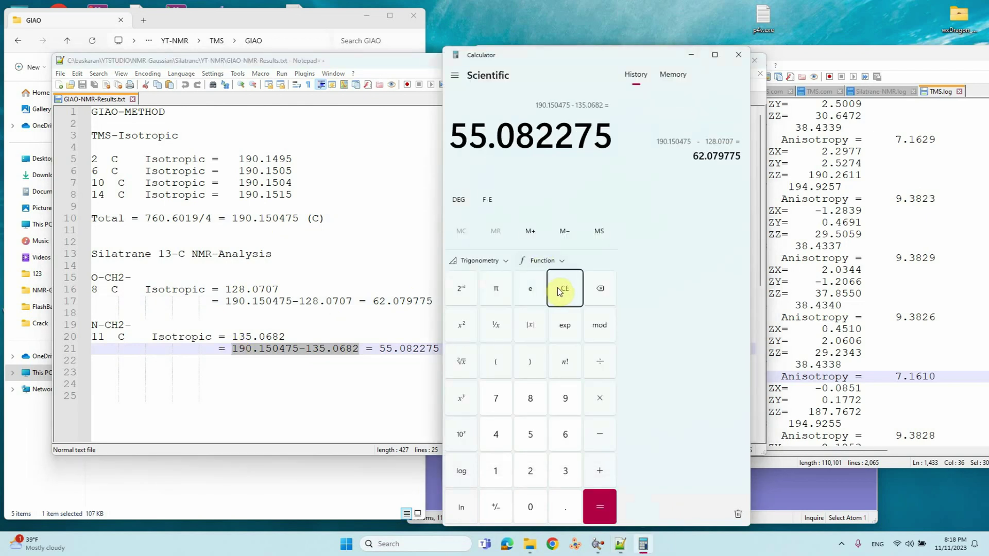
{"action": "left_click", "coordinate": [400, 350]}
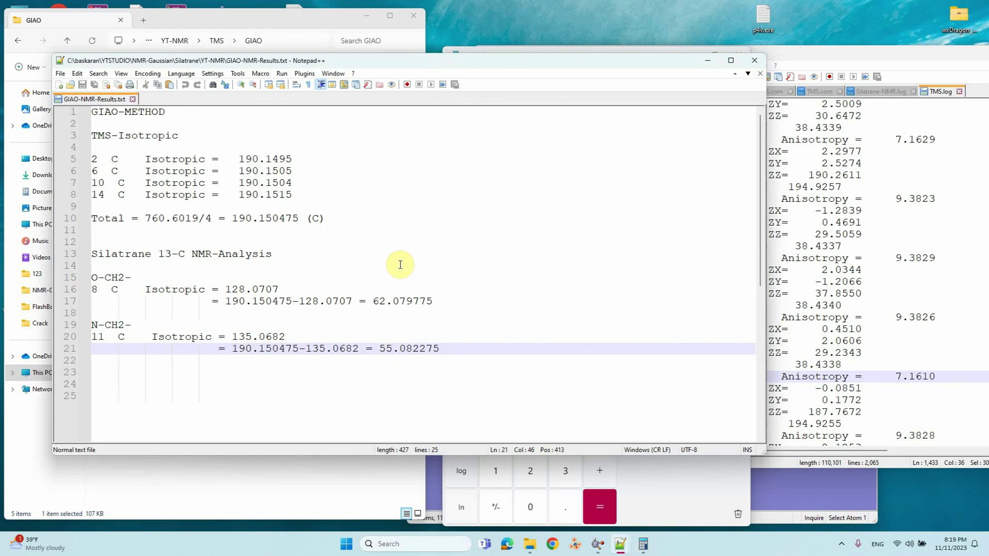
Step: Move the GIAO notes aside and open CSGT-NMR-Results from the CSGT folder under Silatrane, TMS, NMR
{"action": "left_click_drag", "start_coordinate": [357, 62], "coordinate": [633, 85]}
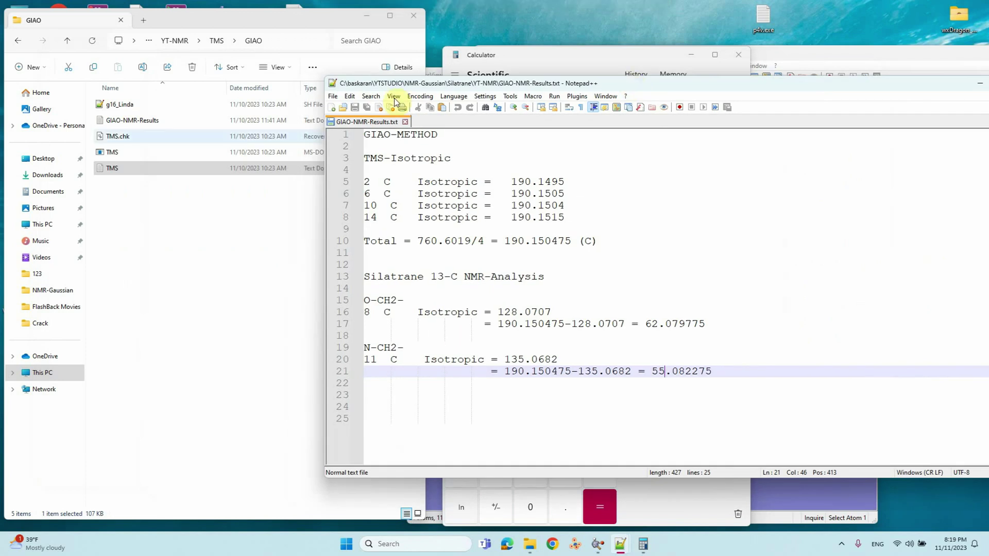
{"action": "left_click", "coordinate": [67, 41]}
{"action": "left_click", "coordinate": [67, 40]}
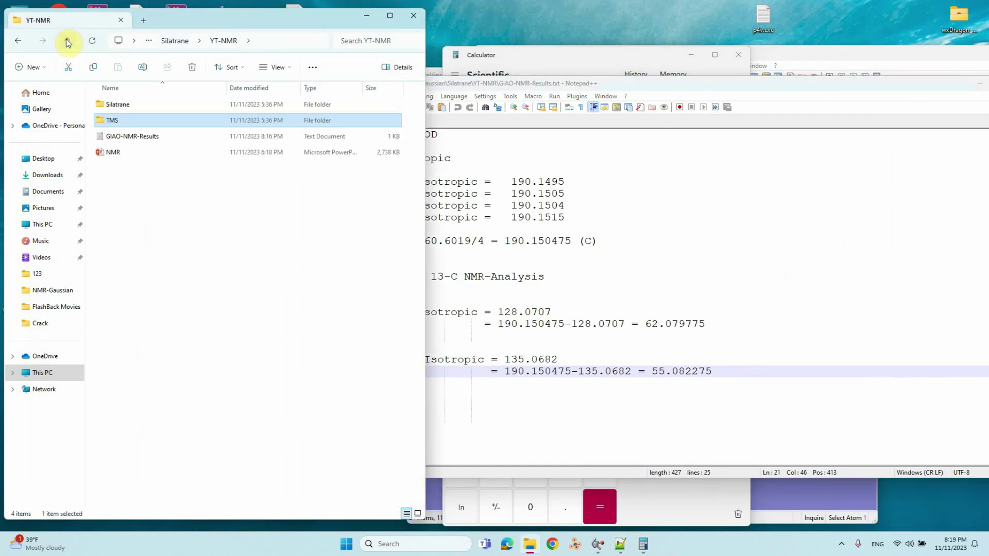
{"action": "left_click", "coordinate": [66, 41]}
{"action": "double_click", "coordinate": [116, 103]}
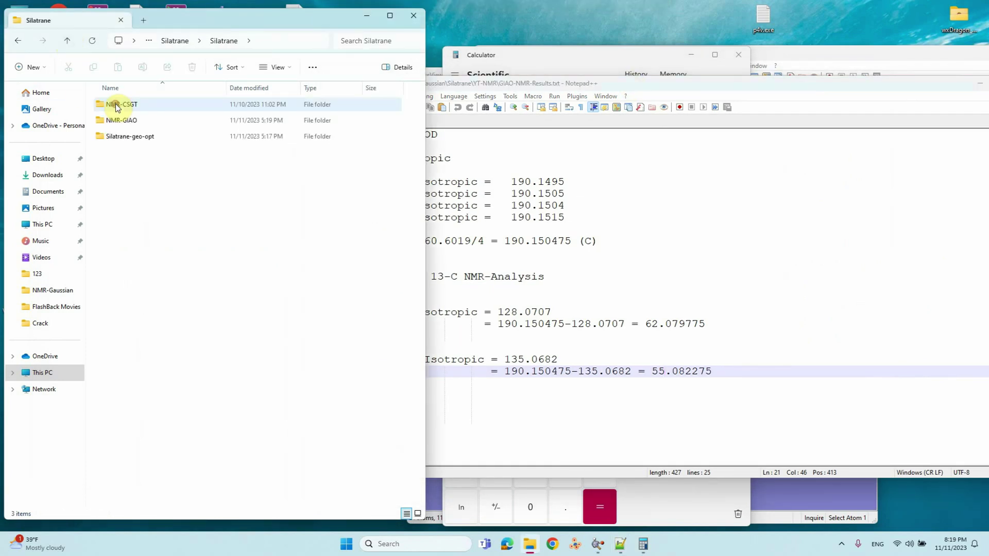
{"action": "left_click", "coordinate": [66, 40]}
{"action": "double_click", "coordinate": [114, 117]}
{"action": "double_click", "coordinate": [119, 105]}
{"action": "double_click", "coordinate": [119, 104]}
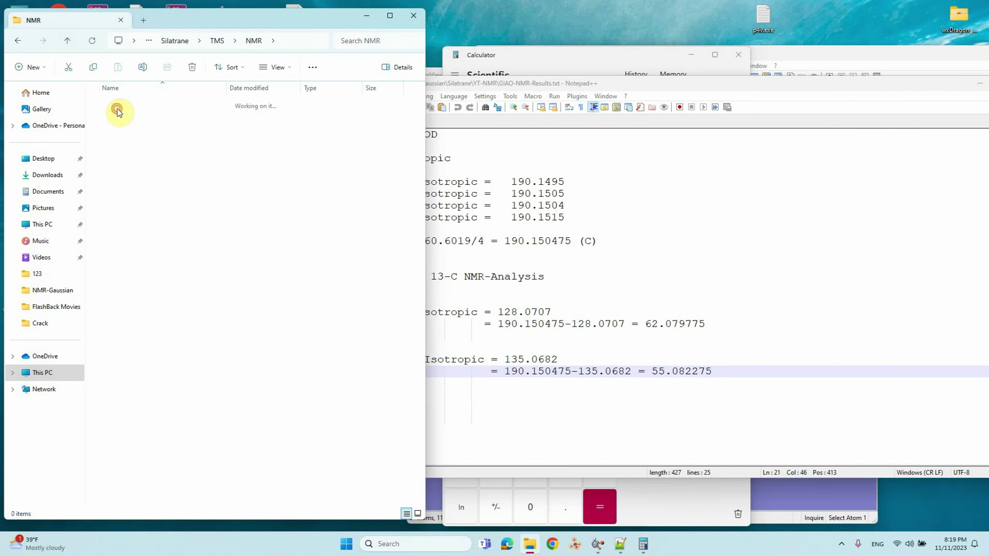
{"action": "left_click", "coordinate": [121, 105]}
{"action": "double_click", "coordinate": [125, 105]}
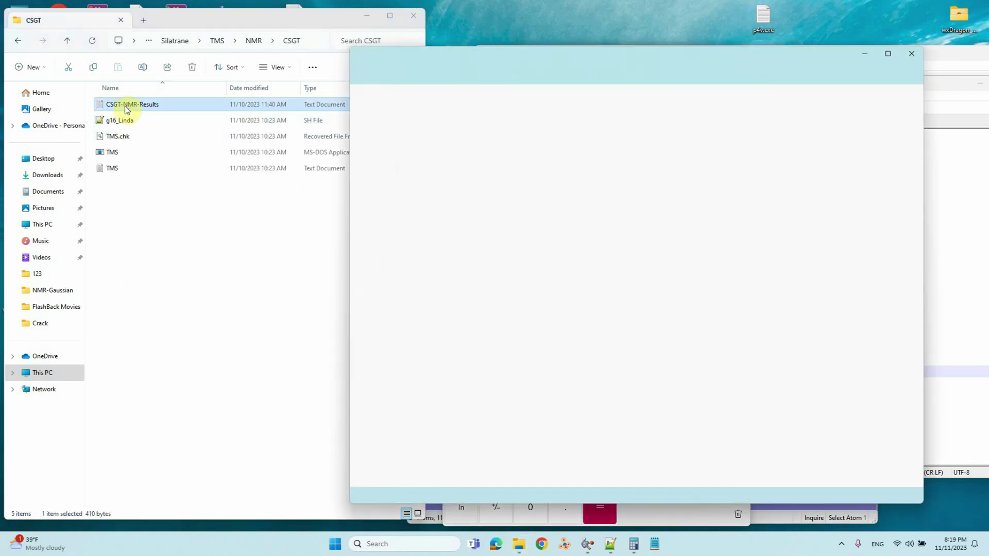
Step: Enlarge the text of the CSGT results notes and highlight the averaged TMS shielding on the Total line
{"action": "left_click_drag", "start_coordinate": [618, 62], "coordinate": [517, 63]}
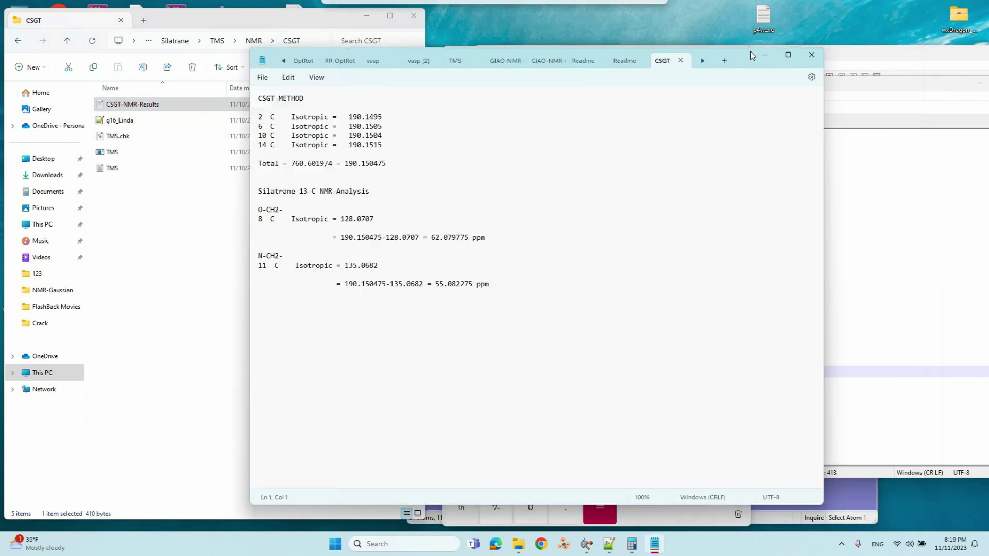
{"action": "scroll", "coordinate": [400, 182], "scroll_direction": "up", "scroll_amount": 5}
{"action": "scroll", "coordinate": [400, 182], "scroll_direction": "up", "scroll_amount": 4}
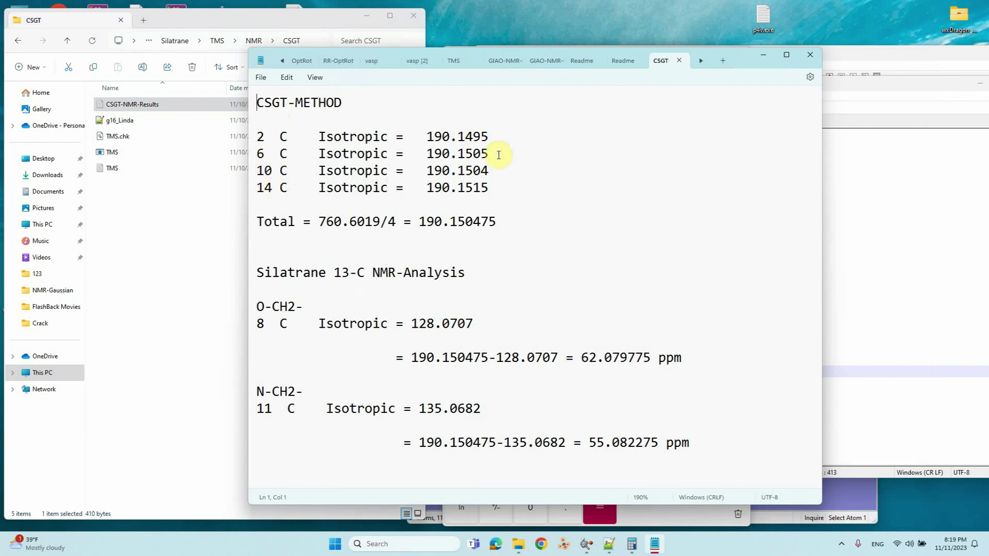
{"action": "left_click", "coordinate": [504, 223]}
{"action": "left_click_drag", "start_coordinate": [504, 222], "coordinate": [435, 223]}
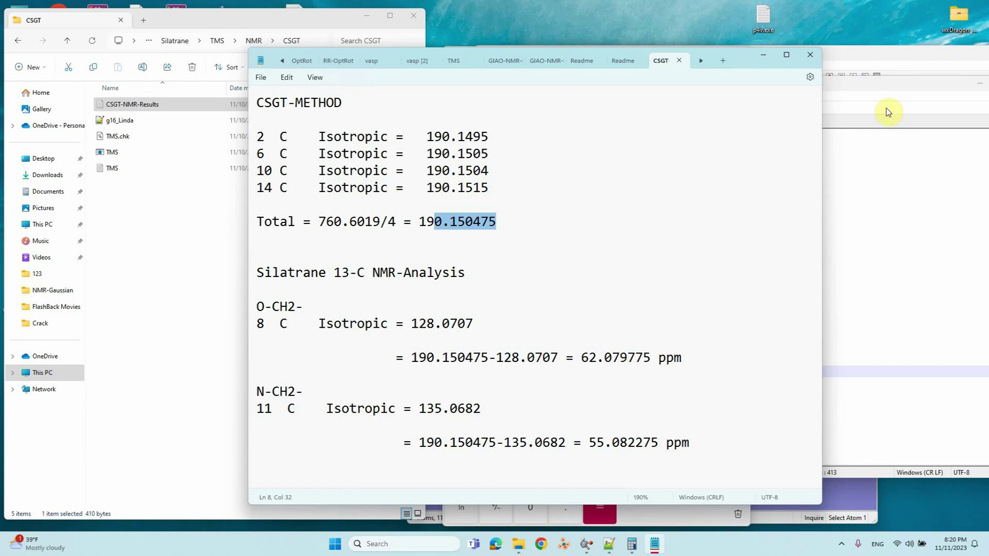
Step: Minimize the CSGT notes and bring the whole GIAO-NMR-Results.txt window into view at the N-CH2- result
{"action": "left_click", "coordinate": [763, 55]}
{"action": "left_click_drag", "start_coordinate": [753, 83], "coordinate": [628, 20]}
{"action": "left_click", "coordinate": [609, 309]}
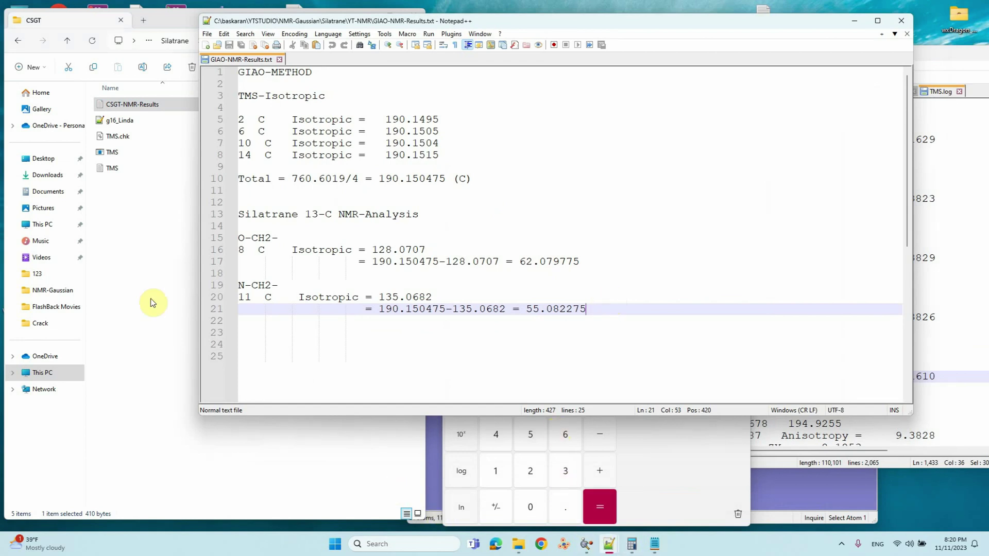
Step: Go up to the NMR-Gaussian folder and open the 1-chlorosilatrane paper document.pdf
{"action": "left_click", "coordinate": [142, 200]}
{"action": "left_click", "coordinate": [67, 42]}
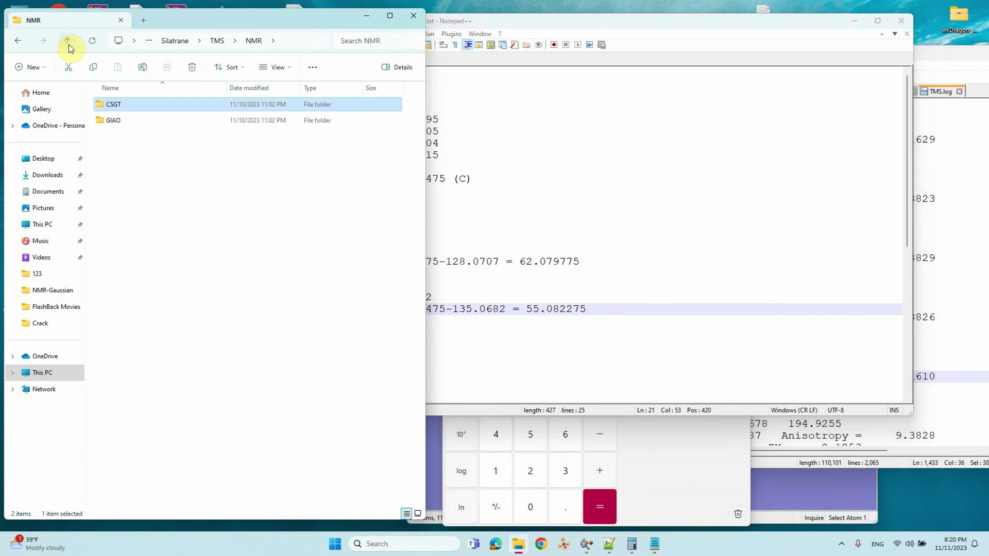
{"action": "left_click", "coordinate": [68, 42]}
{"action": "left_click", "coordinate": [68, 42]}
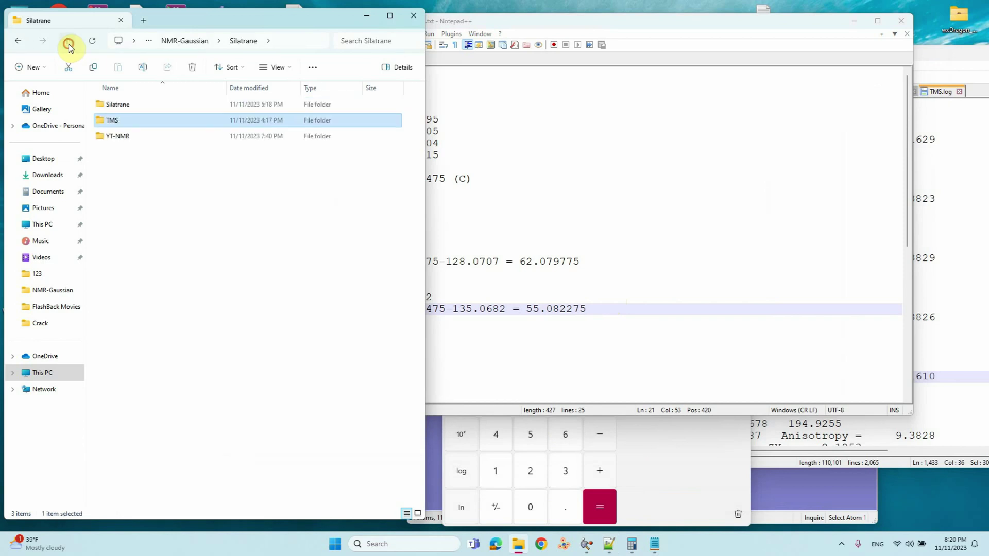
{"action": "left_click", "coordinate": [68, 42]}
{"action": "double_click", "coordinate": [109, 120]}
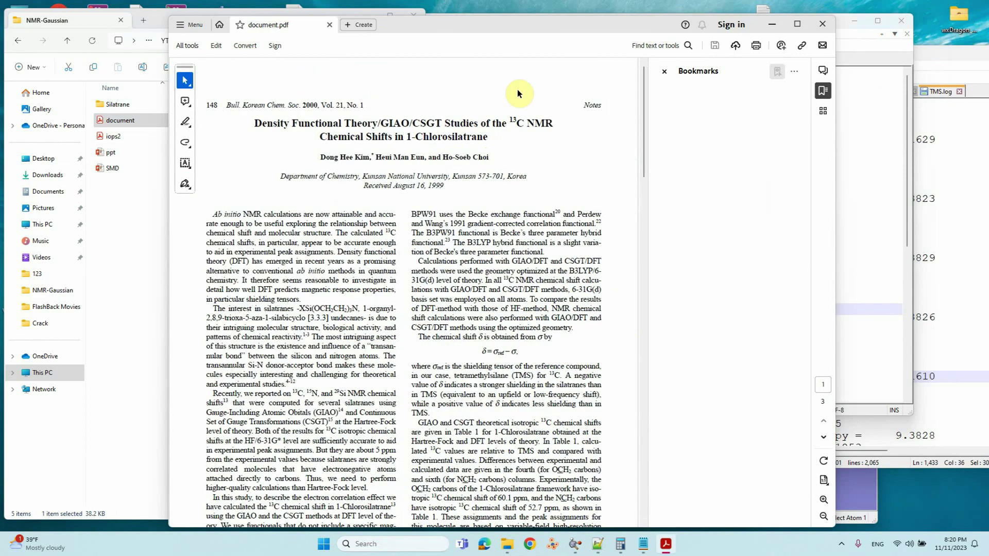
Step: Hide the paper's bookmarks and show its table of calculated 13C chemical shifts enlarged to 150%
{"action": "left_click", "coordinate": [665, 72]}
{"action": "scroll", "coordinate": [577, 206], "scroll_direction": "down", "scroll_amount": 15}
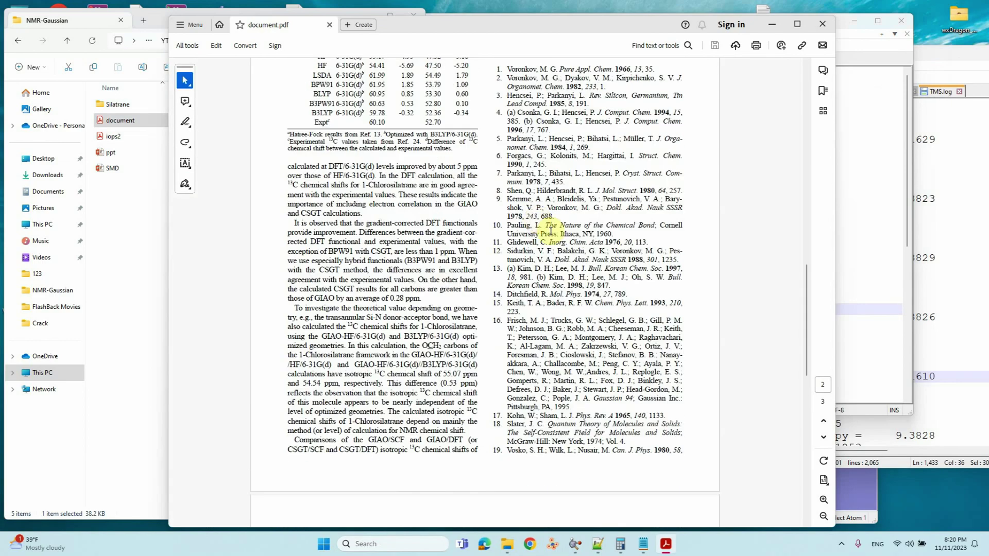
{"action": "scroll", "coordinate": [550, 231], "scroll_direction": "up", "scroll_amount": 3, "text": "ctrl"}
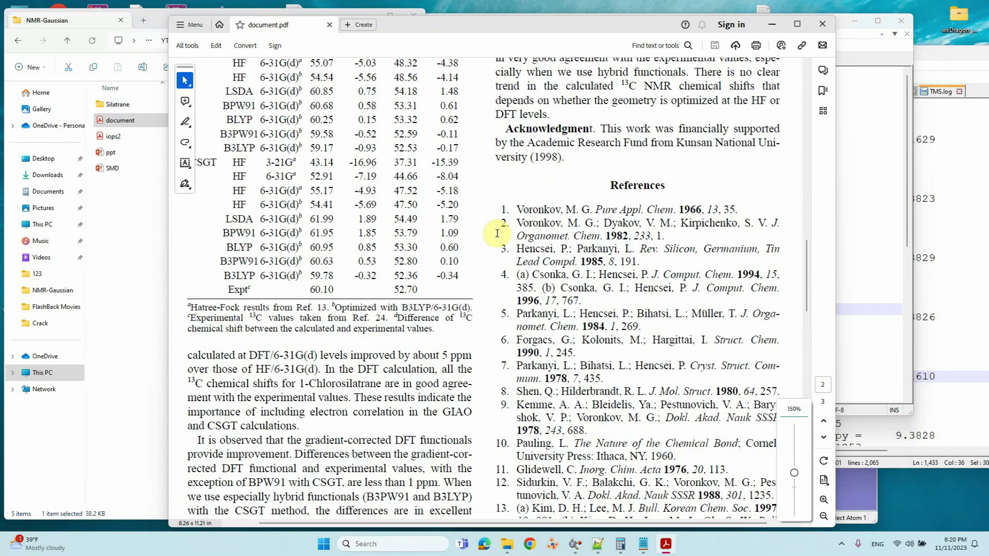
Step: Arrange the paper and the GIAO-NMR-Results.txt window side by side so the table and notes can be compared
{"action": "left_click_drag", "start_coordinate": [512, 29], "coordinate": [353, 29]}
{"action": "left_click", "coordinate": [778, 132]}
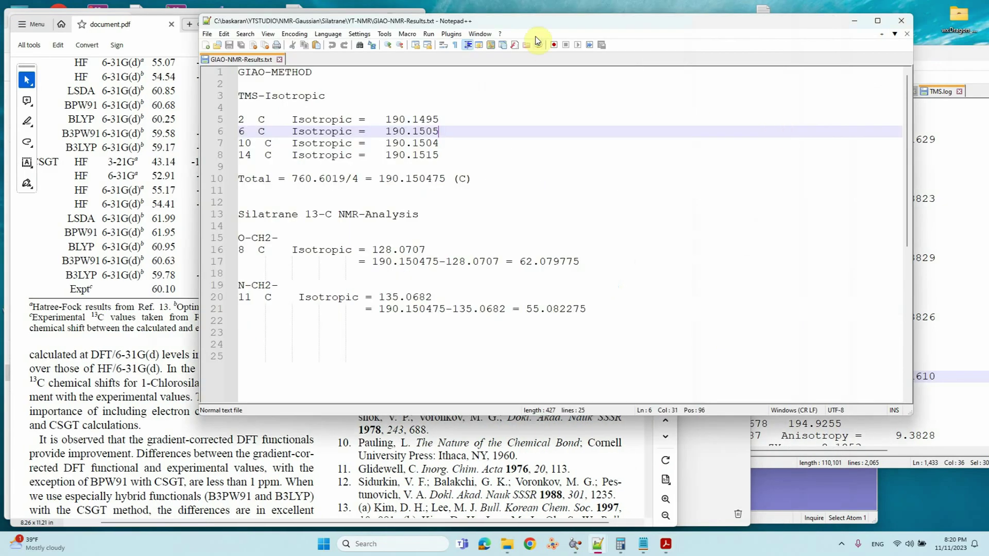
{"action": "left_click_drag", "start_coordinate": [521, 29], "coordinate": [648, 50]}
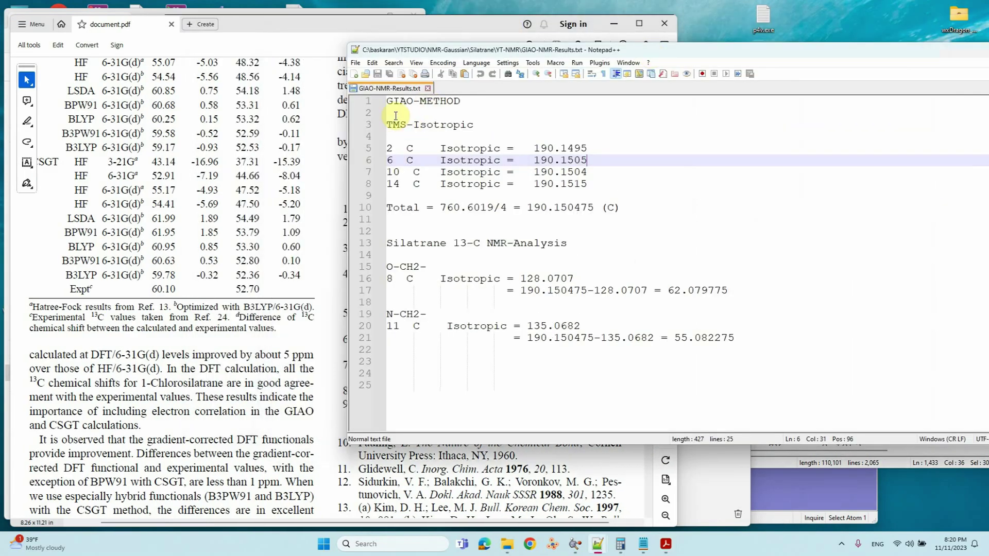
{"action": "scroll", "coordinate": [126, 190], "scroll_direction": "down", "scroll_amount": 1}
{"action": "scroll", "coordinate": [126, 190], "scroll_direction": "up", "scroll_amount": 1}
{"action": "left_click_drag", "start_coordinate": [271, 30], "coordinate": [342, 35]}
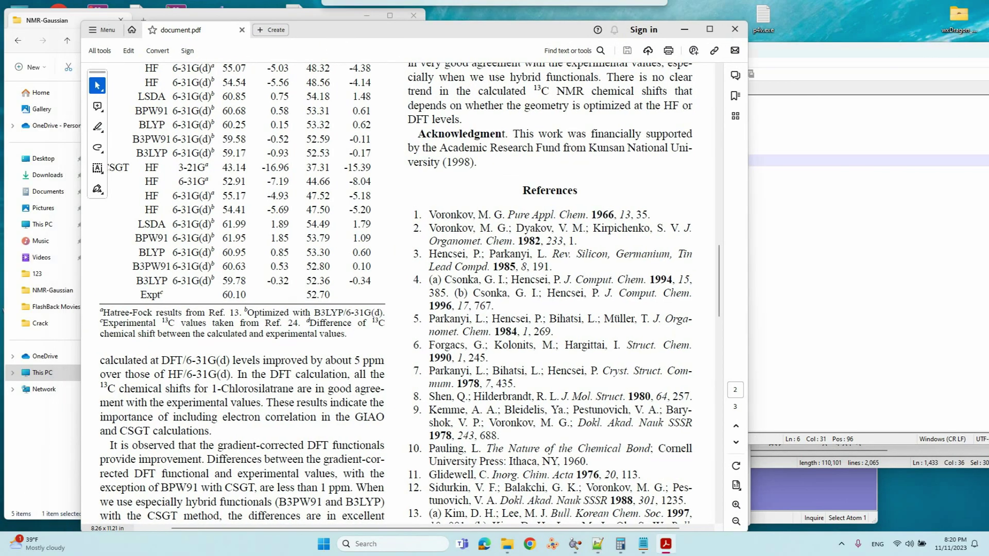
Step: Highlight the GIAO B3LYP 6-31G(d) row in the paper's table and the N-CH2- shift in the results notes for comparison
{"action": "scroll", "coordinate": [267, 155], "scroll_direction": "up", "scroll_amount": 2}
{"action": "left_click_drag", "start_coordinate": [135, 202], "coordinate": [332, 202]}
{"action": "left_click", "coordinate": [811, 59]}
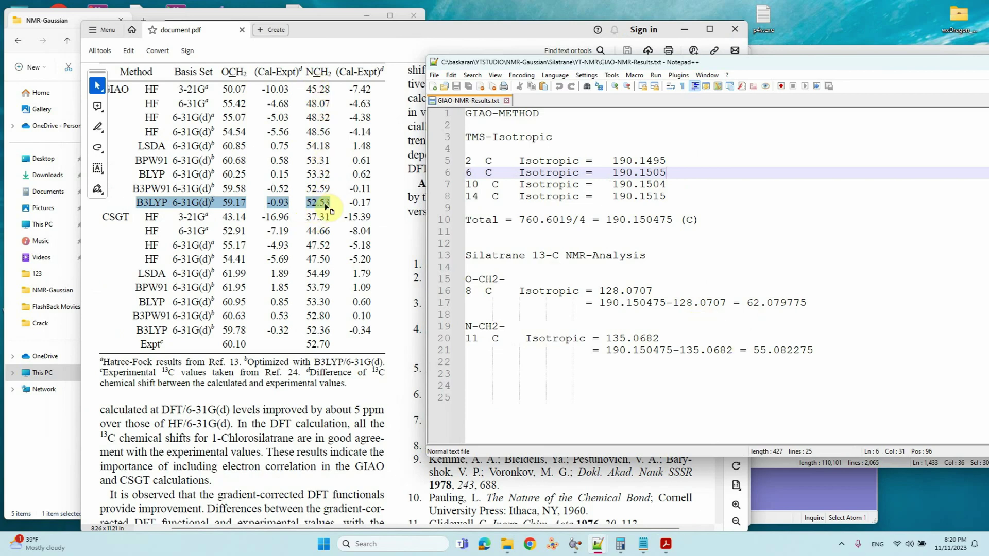
{"action": "left_click_drag", "start_coordinate": [754, 351], "coordinate": [787, 355]}
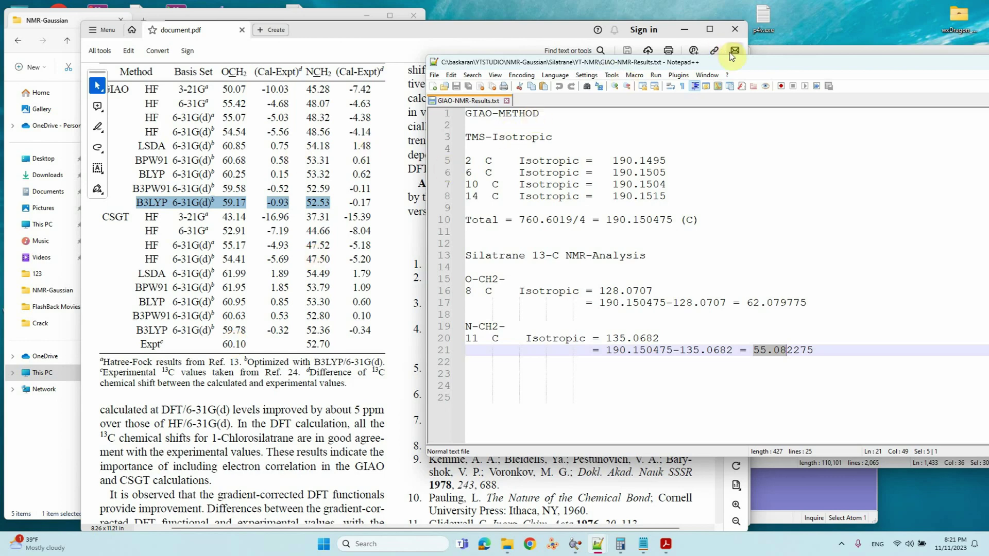
Step: Minimize the notes, paper and folder windows, then open the SMD presentation from the NMR-Gaussian folder
{"action": "left_click", "coordinate": [940, 81]}
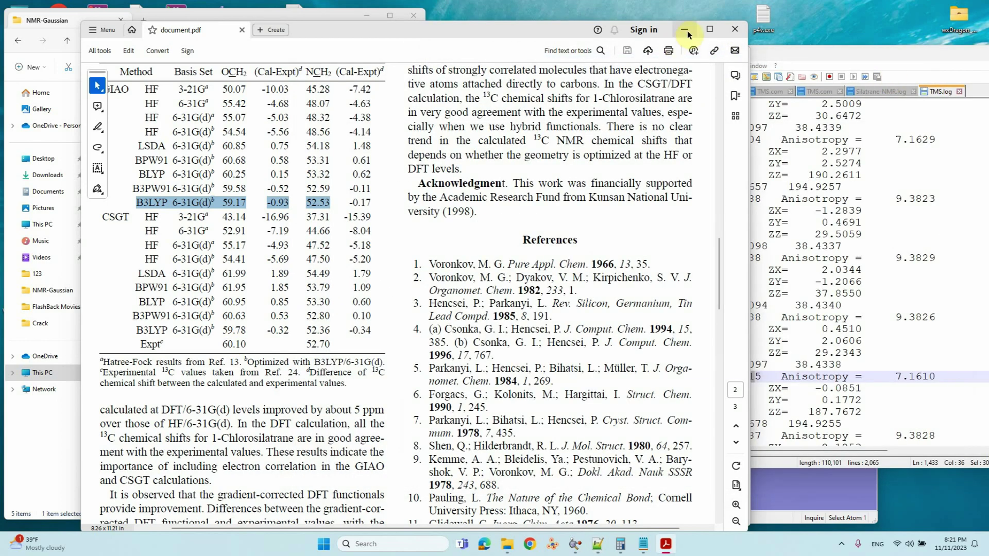
{"action": "left_click", "coordinate": [687, 34]}
{"action": "left_click", "coordinate": [360, 15]}
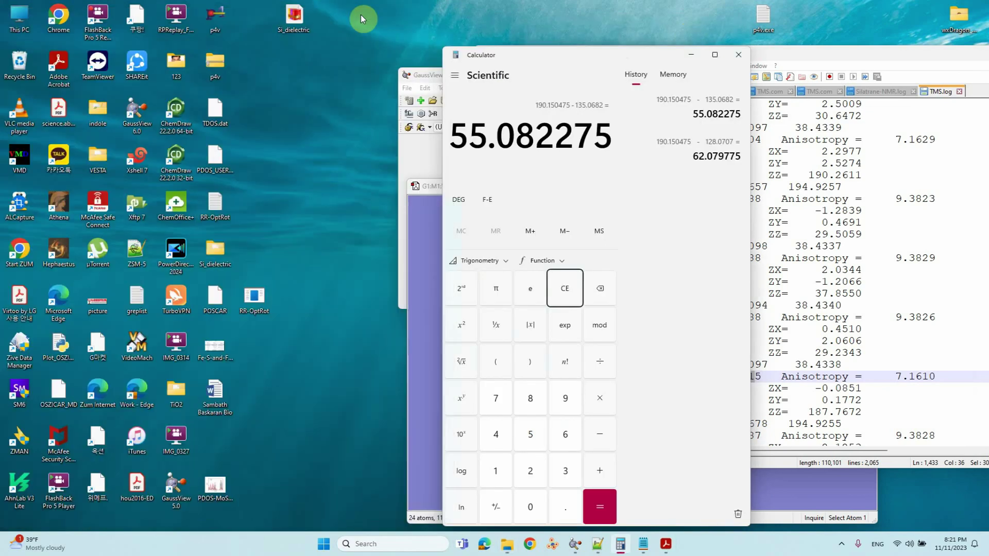
{"action": "left_click", "coordinate": [326, 159]}
{"action": "left_click", "coordinate": [507, 546]}
{"action": "double_click", "coordinate": [119, 169]}
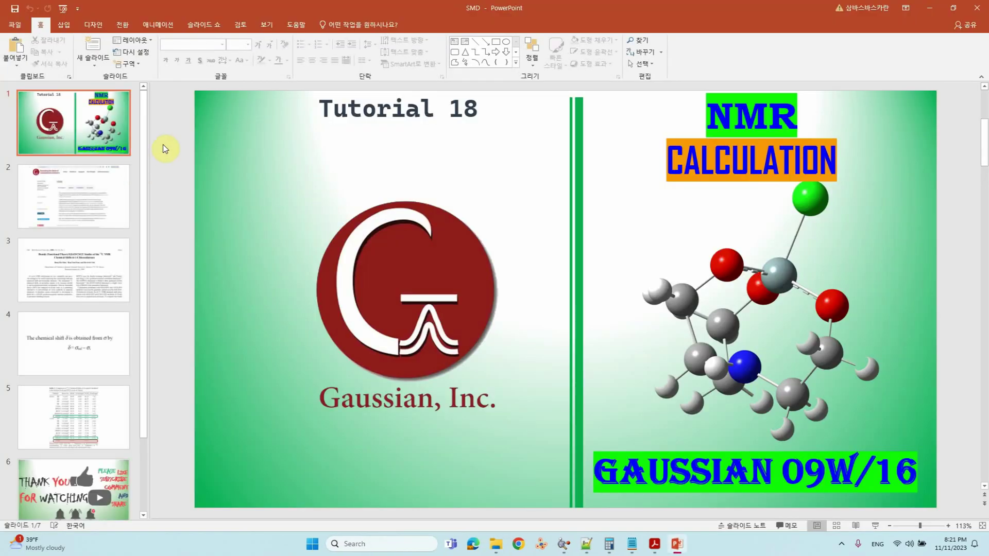
Step: Select slide 6, "Thank you for watching", and start the slide show from it
{"action": "scroll", "coordinate": [121, 249], "scroll_direction": "down", "scroll_amount": 3}
{"action": "left_click", "coordinate": [77, 397]}
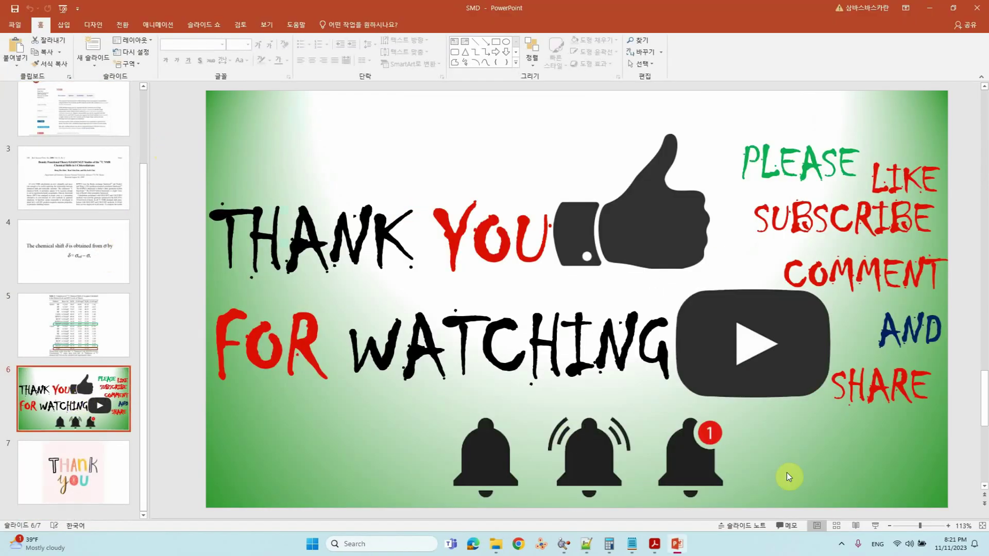
{"action": "left_click", "coordinate": [875, 525]}
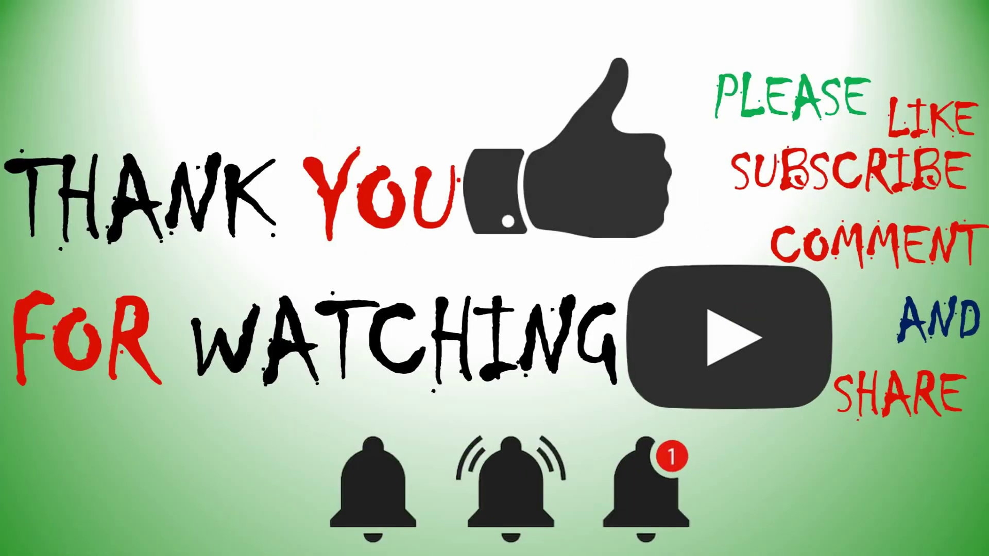